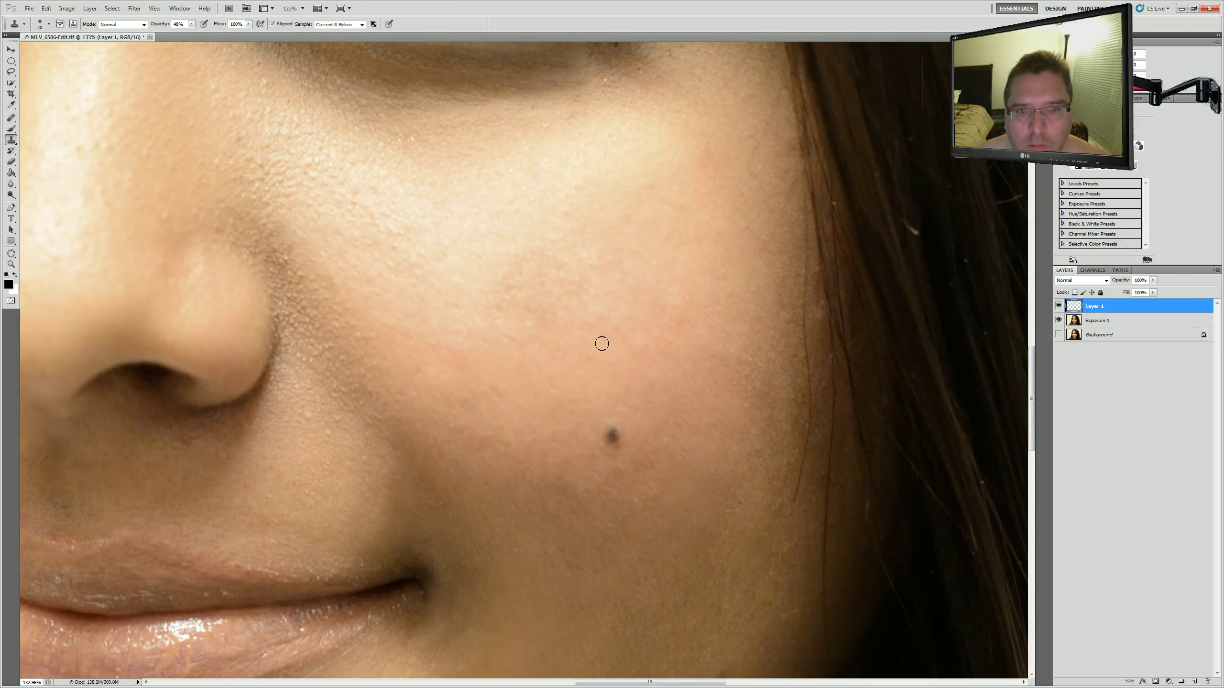
Compare the cheek and cheek-crease retouching by toggling Layer 1 on and off.
left_click_drag(576, 191, 575, 230)
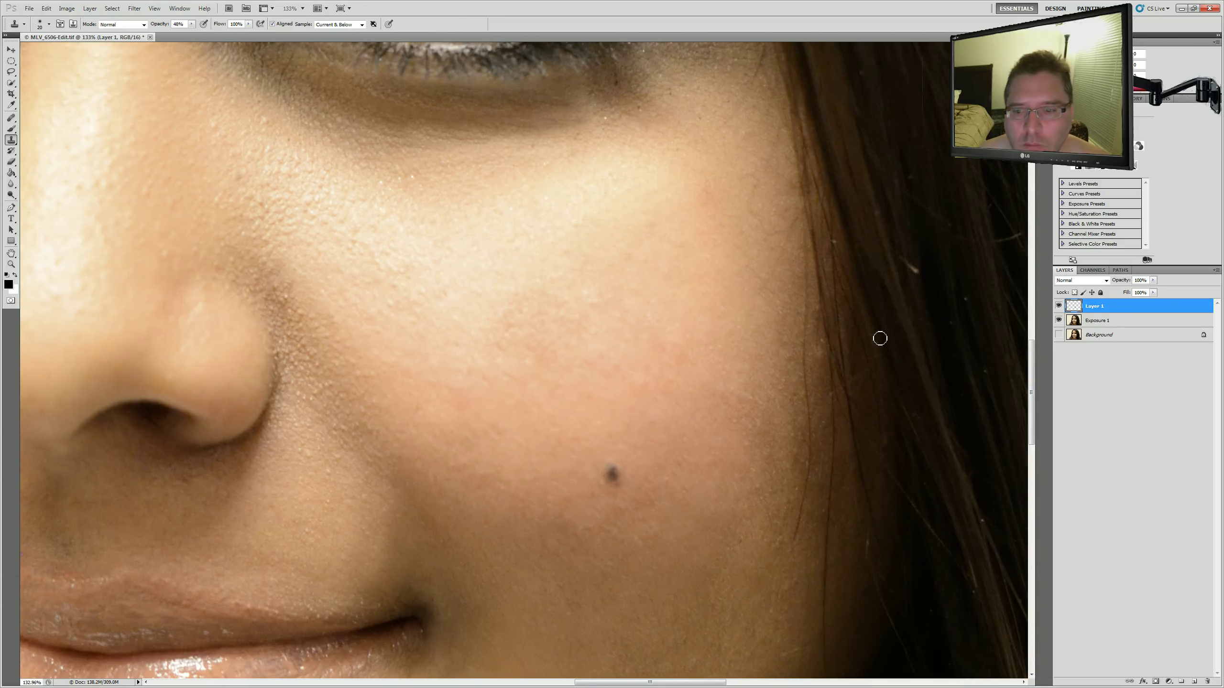
left_click(1059, 305)
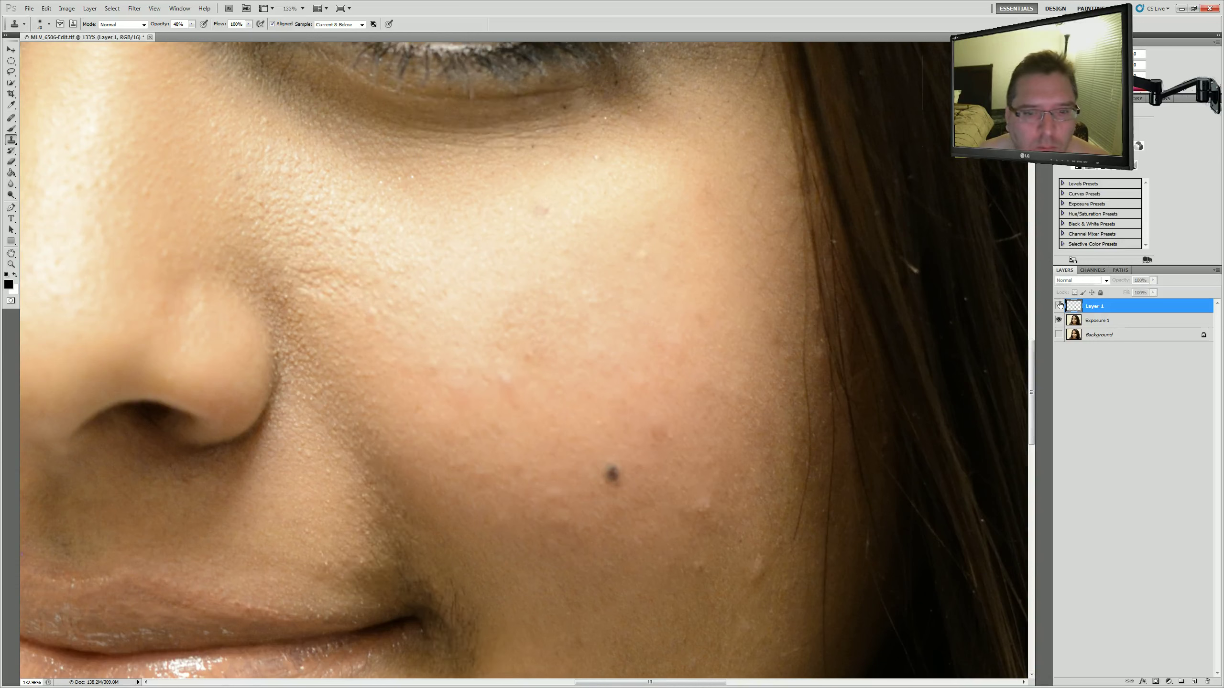
left_click(1059, 306)
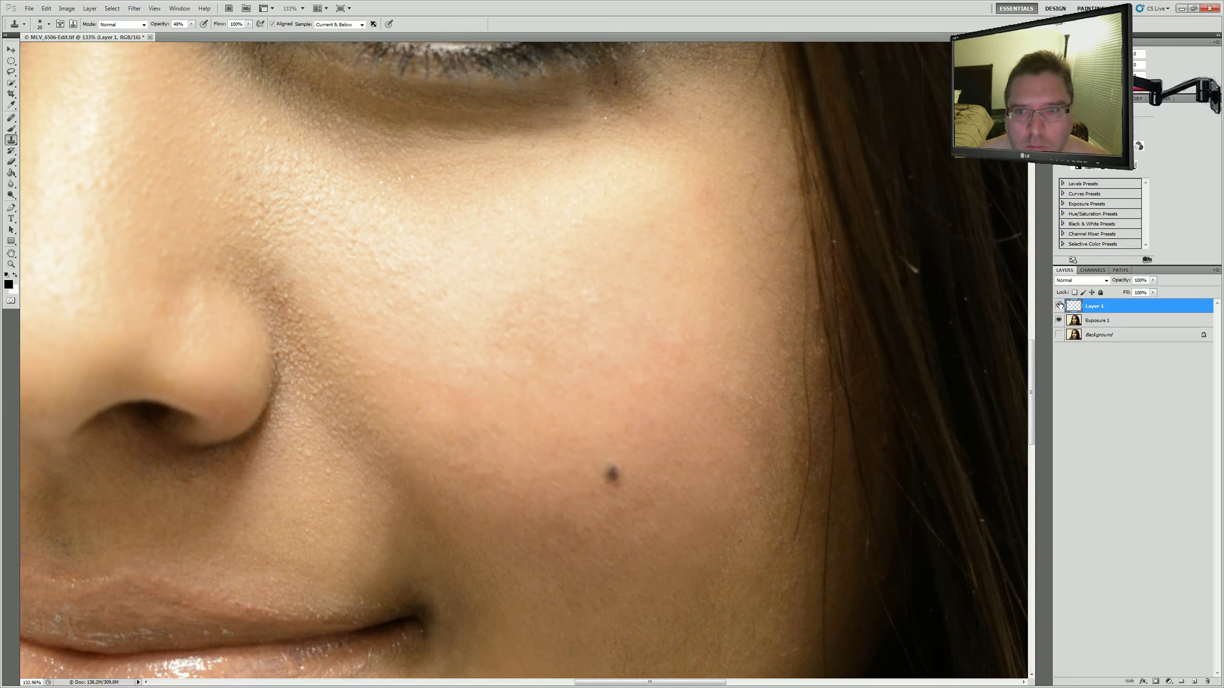
left_click(1058, 305)
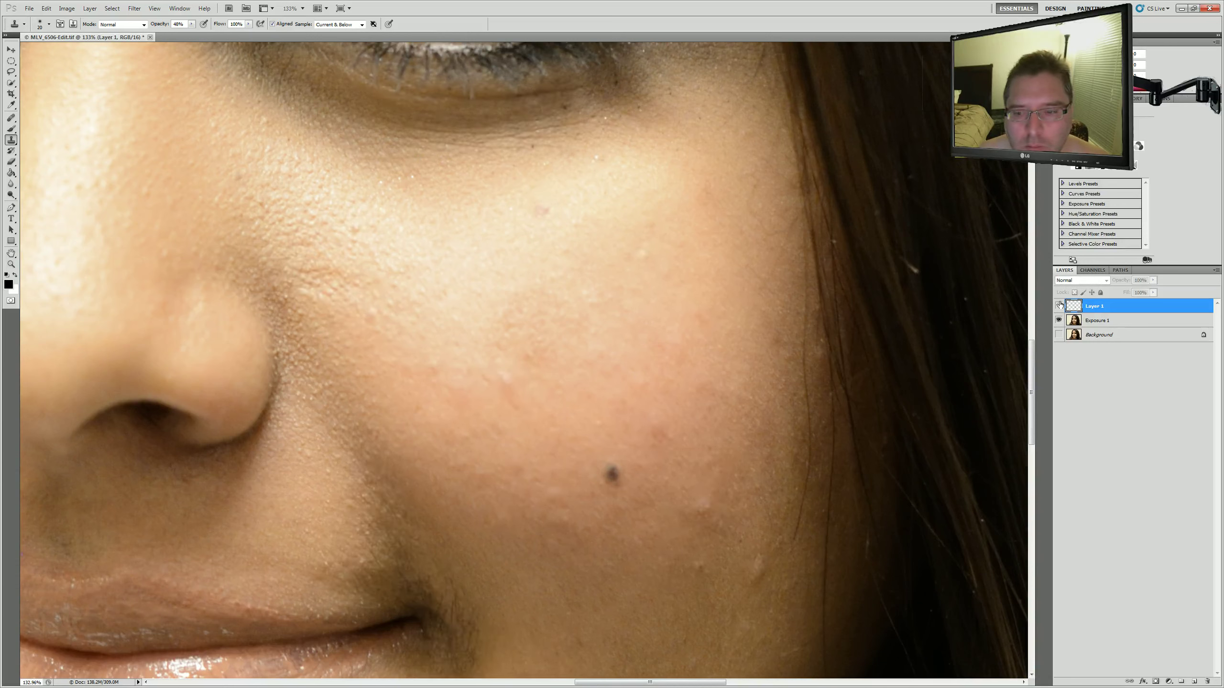
left_click(1058, 306)
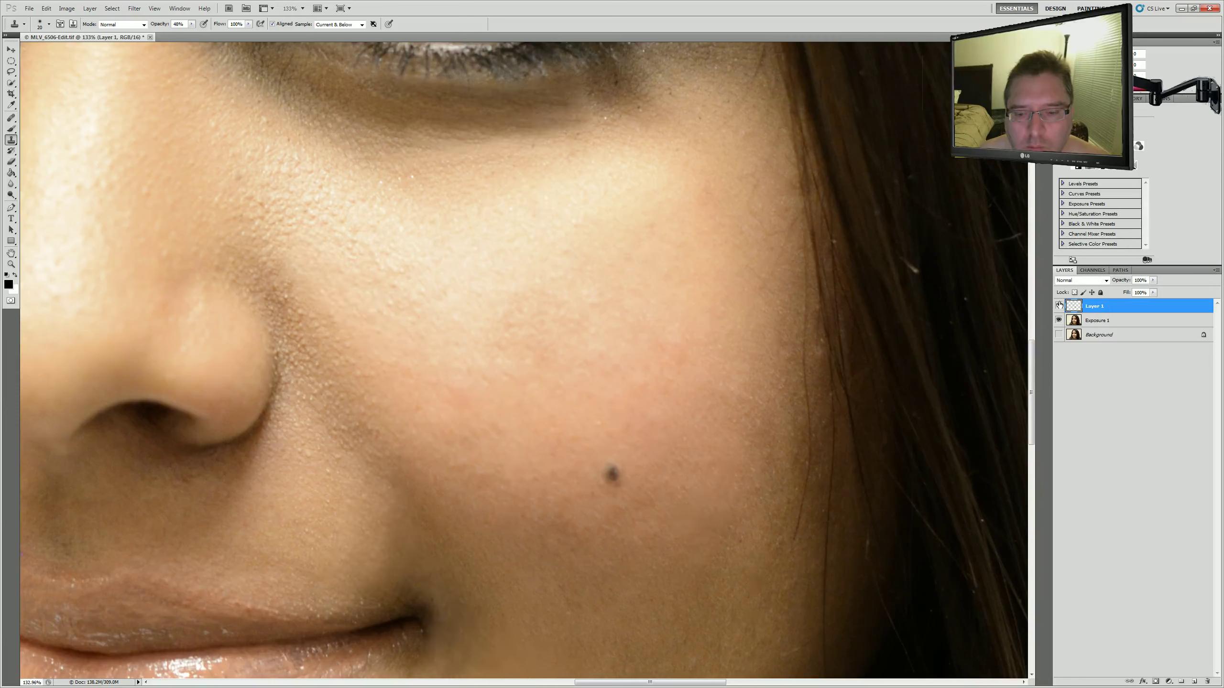
left_click(1059, 306)
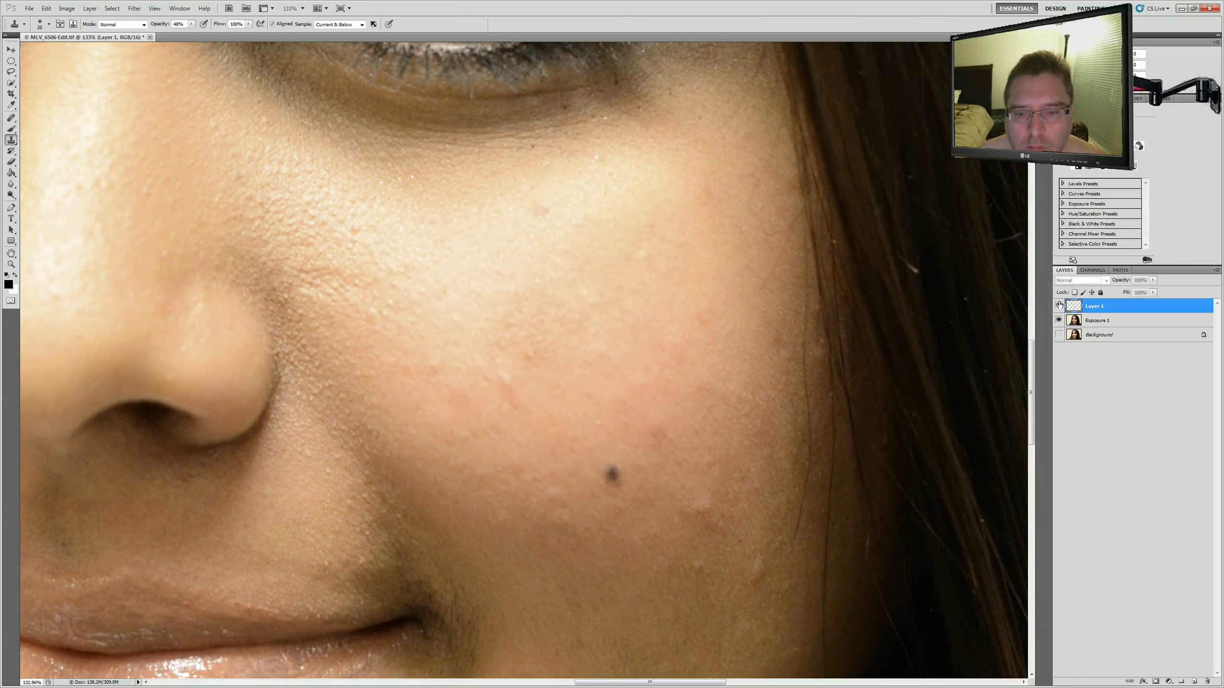
left_click(1058, 306)
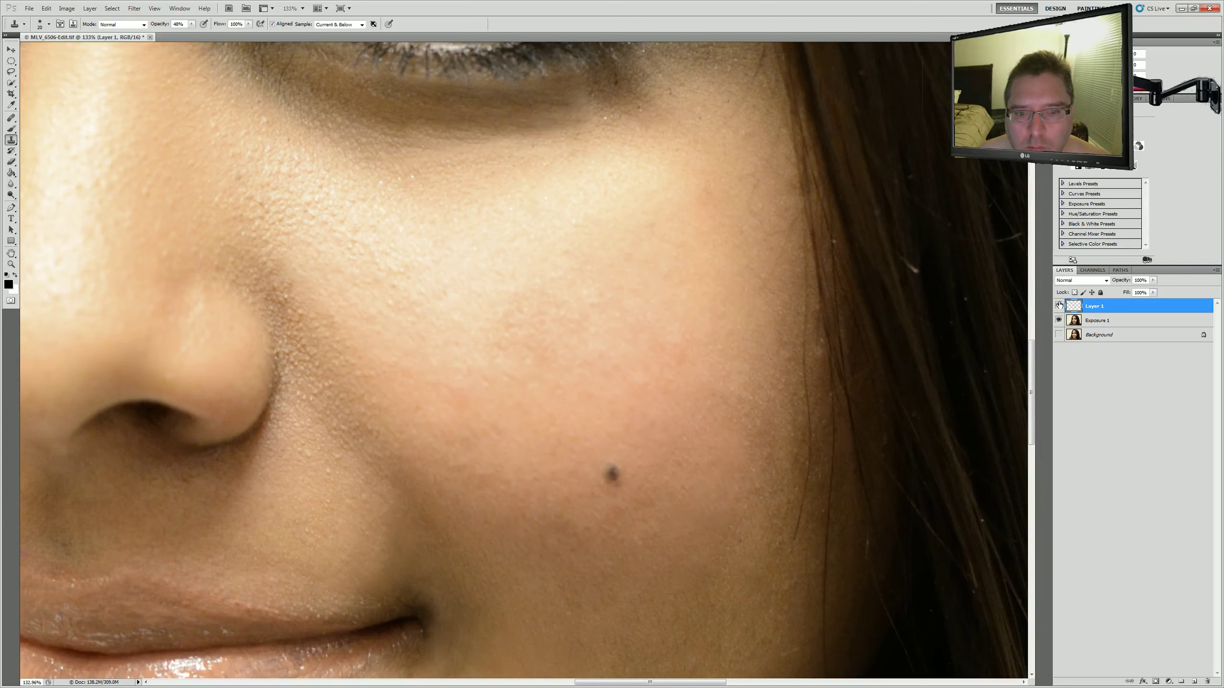
left_click_drag(1032, 360, 1042, 417)
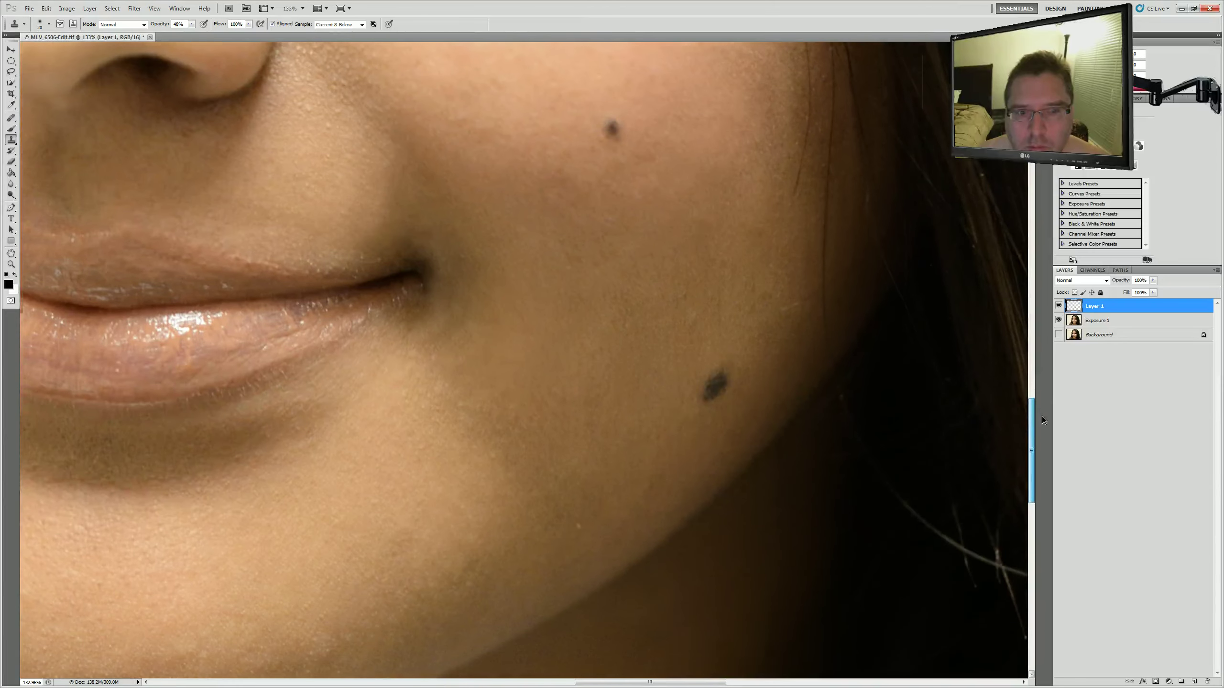
left_click(1059, 306)
left_click(1059, 306)
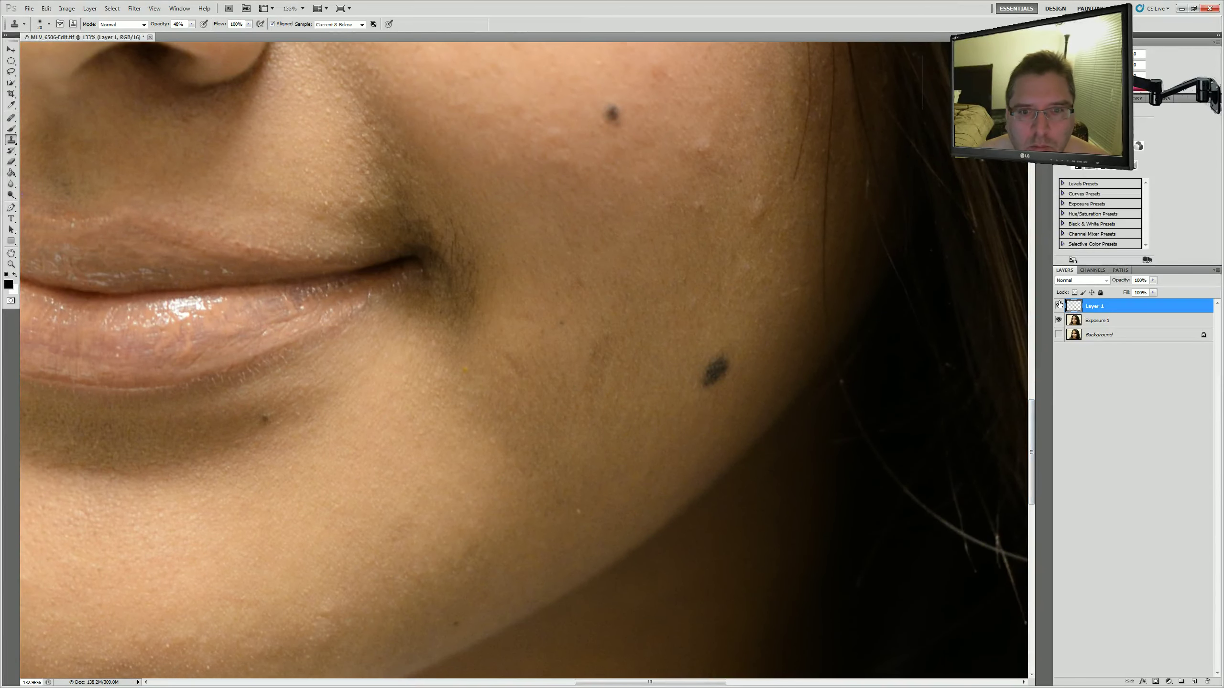
left_click(1059, 305)
left_click(1059, 305)
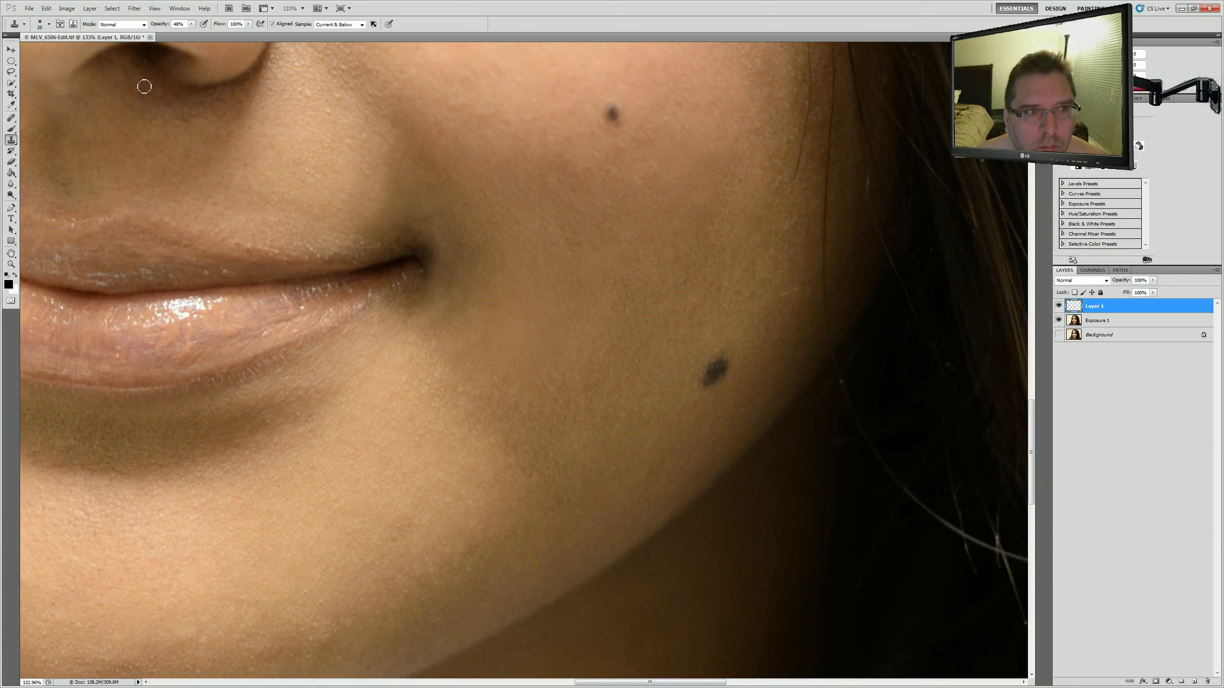
Raise Clone Stamp opacity to 100% and sample clean cheek skin as the source.
left_click_drag(192, 27, 196, 36)
left_click(569, 517, "alt")
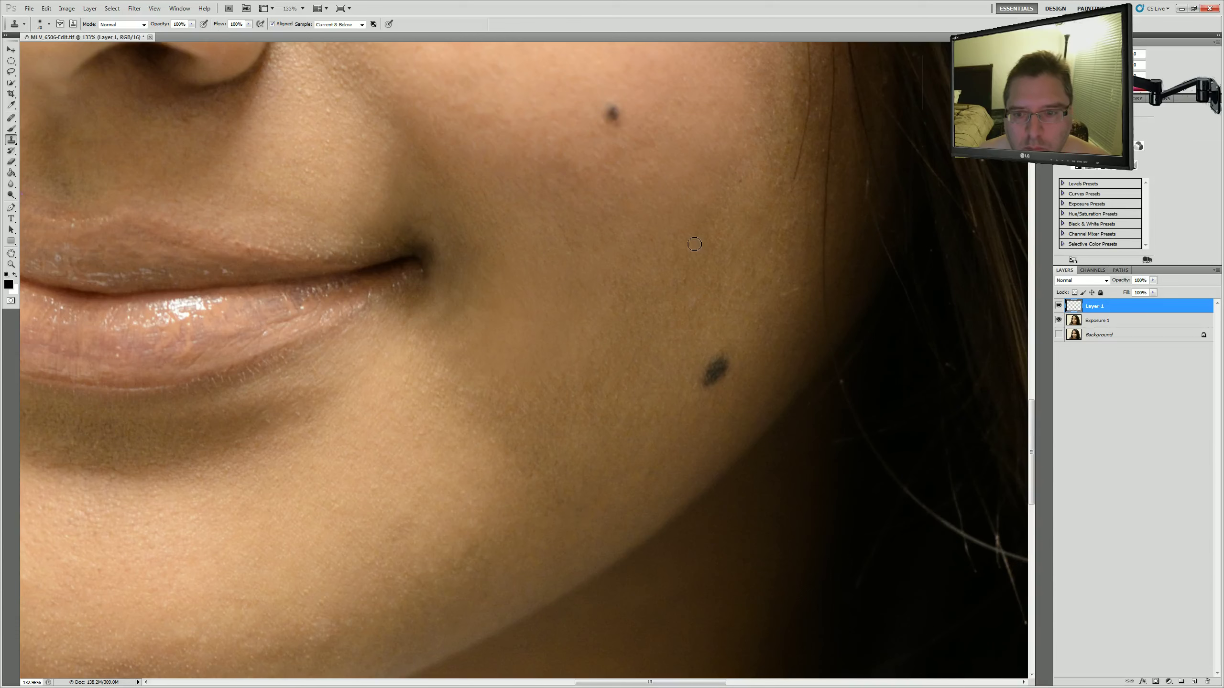
scroll(411, 238, "up", 2)
scroll(412, 237, "up", 1)
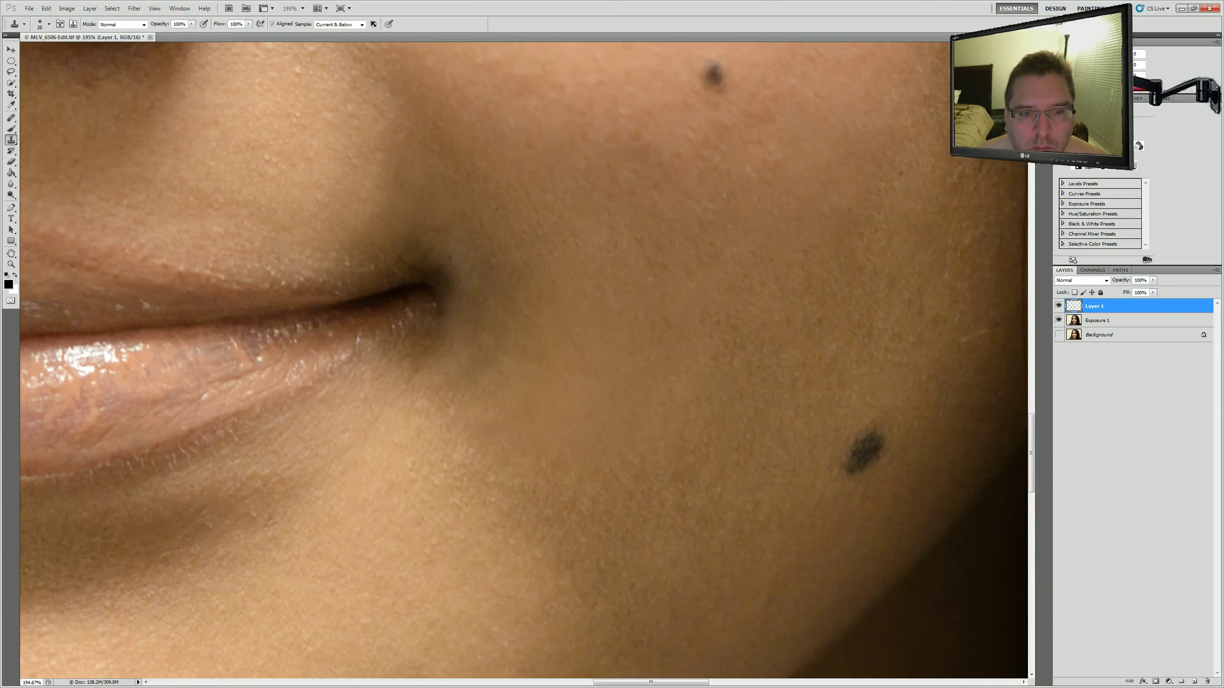
left_click(388, 261, "alt")
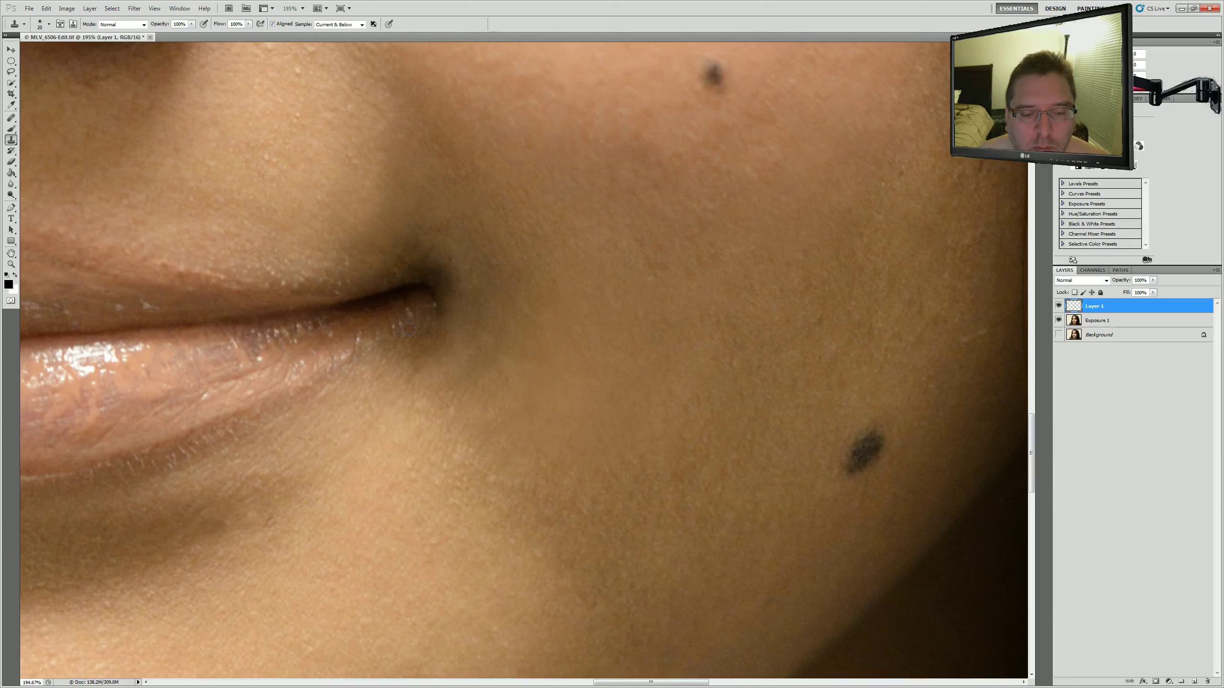
Sample clean skin below the lip as the clone source.
scroll(463, 436, "down", 2, "alt")
scroll(496, 447, "down", 2, "alt")
scroll(510, 449, "down", 2, "alt")
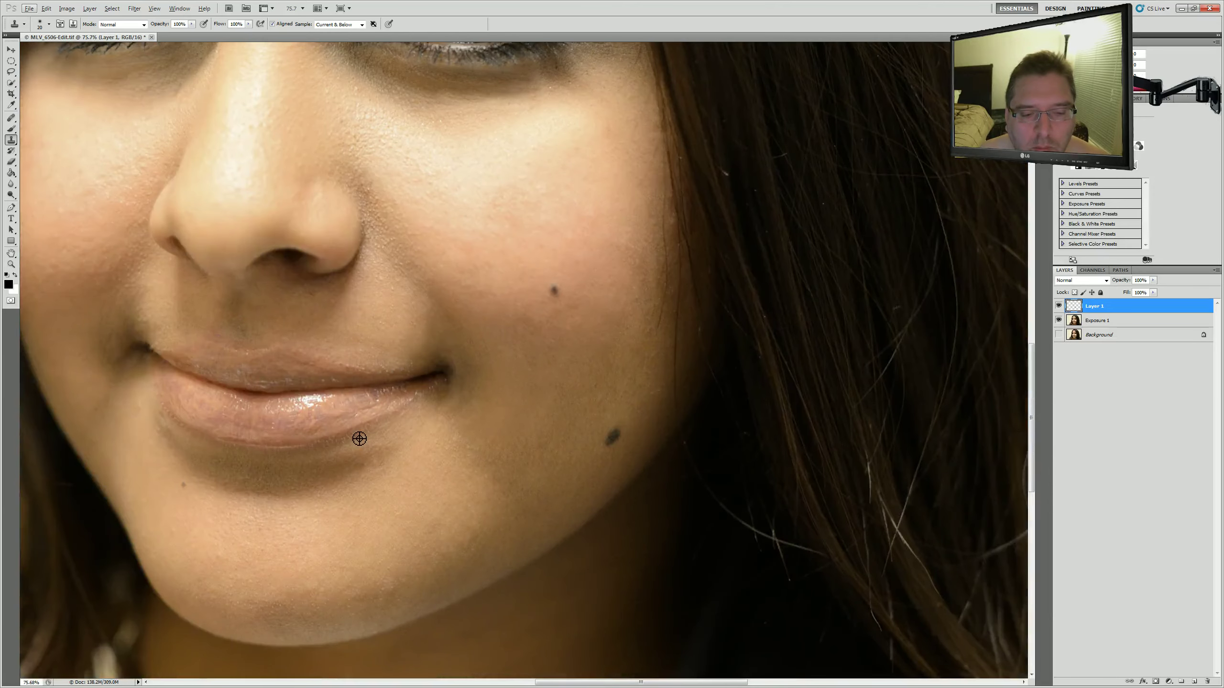
scroll(360, 439, "up", 3, "alt")
scroll(363, 438, "up", 3, "alt")
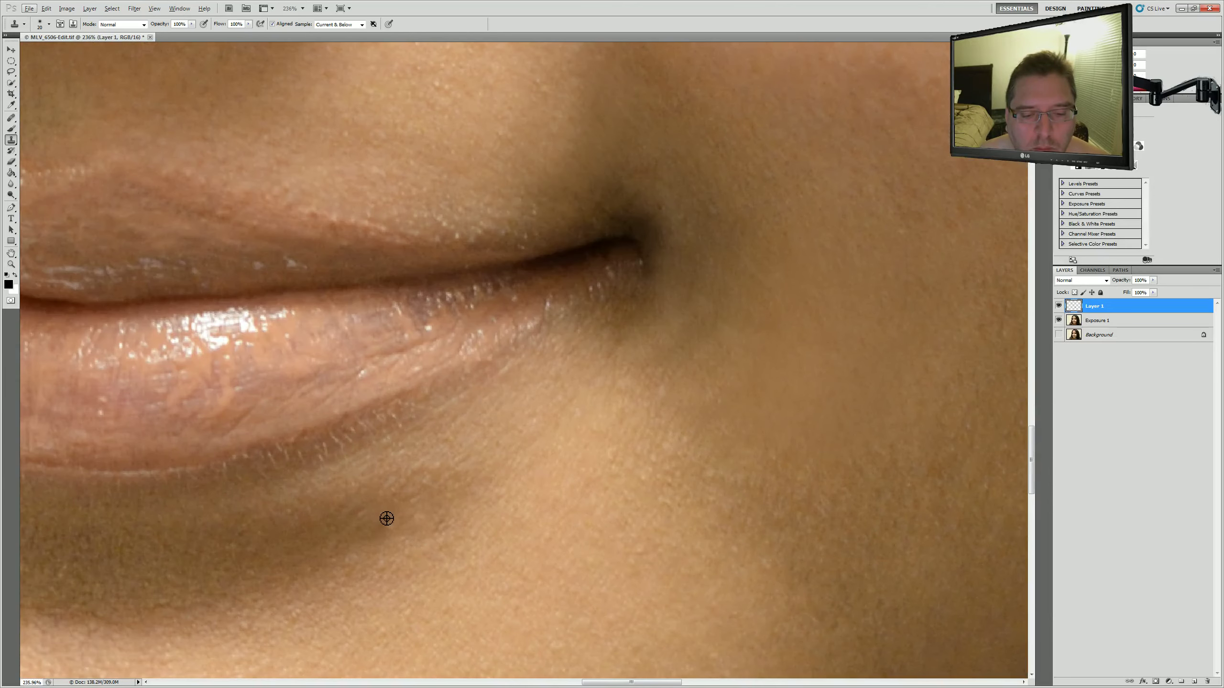
left_click(424, 511, "alt")
Clone clean skin onto the lower cheek, checking it against the original via Layer 1.
scroll(640, 461, "down", 3, "alt")
scroll(710, 509, "down", 3, "alt")
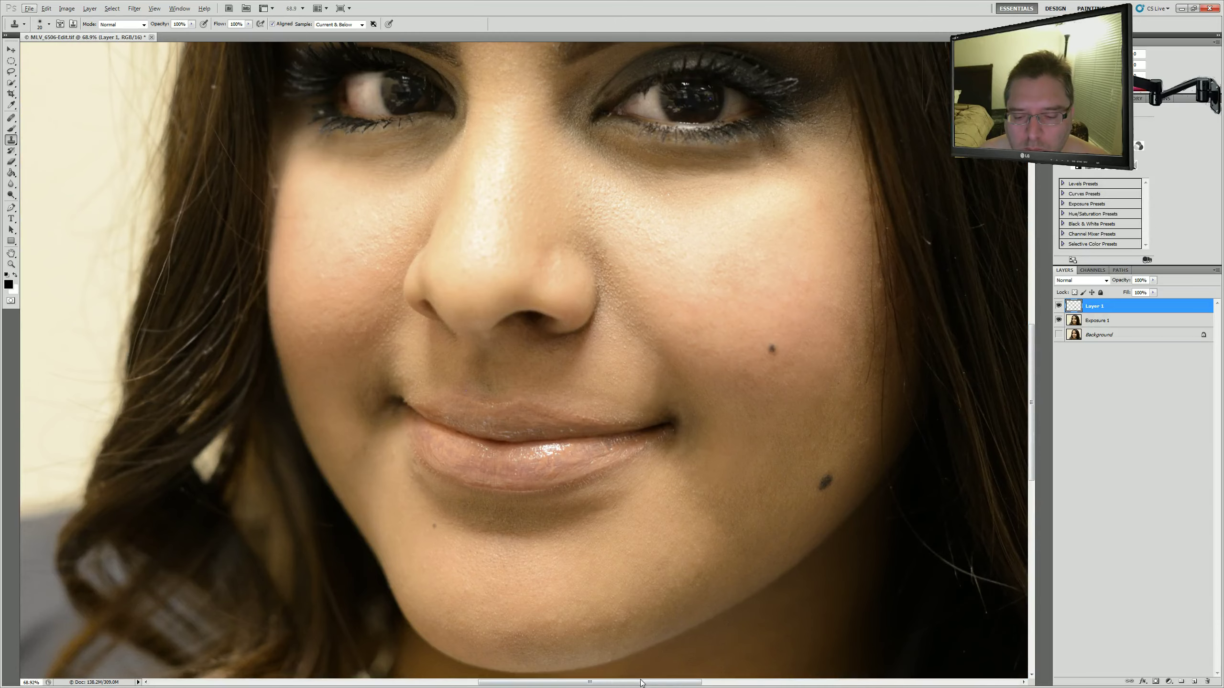
left_click_drag(640, 682, 685, 681)
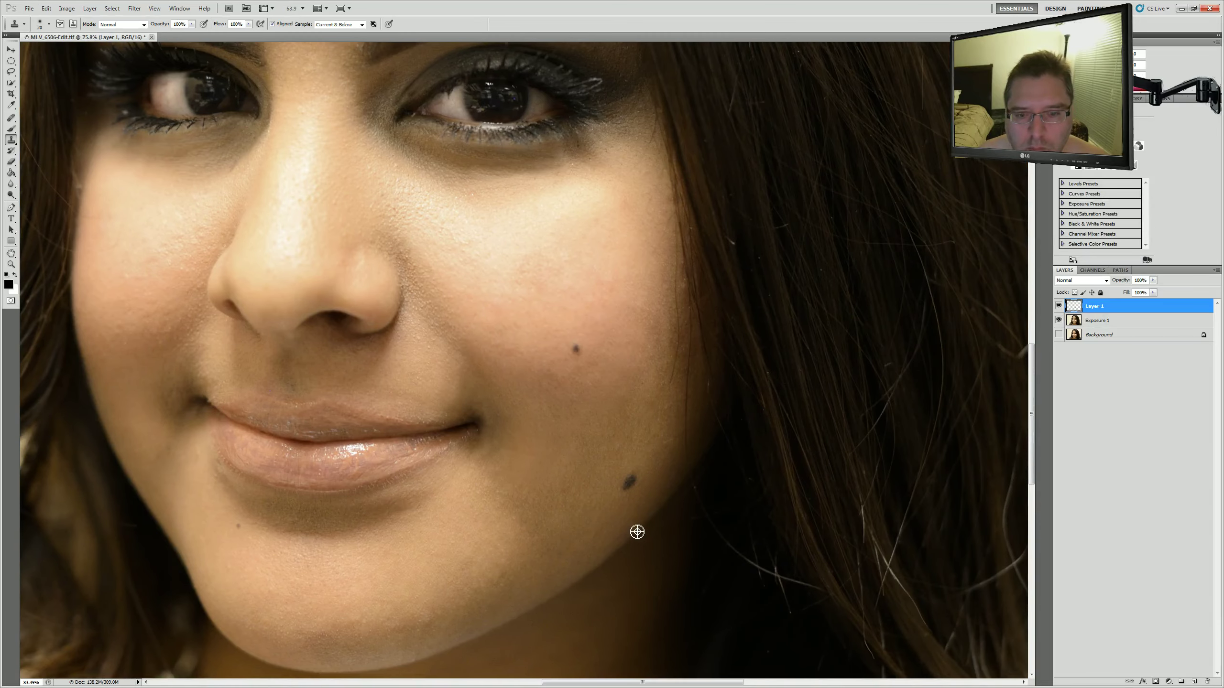
scroll(636, 530, "up", 1, "alt")
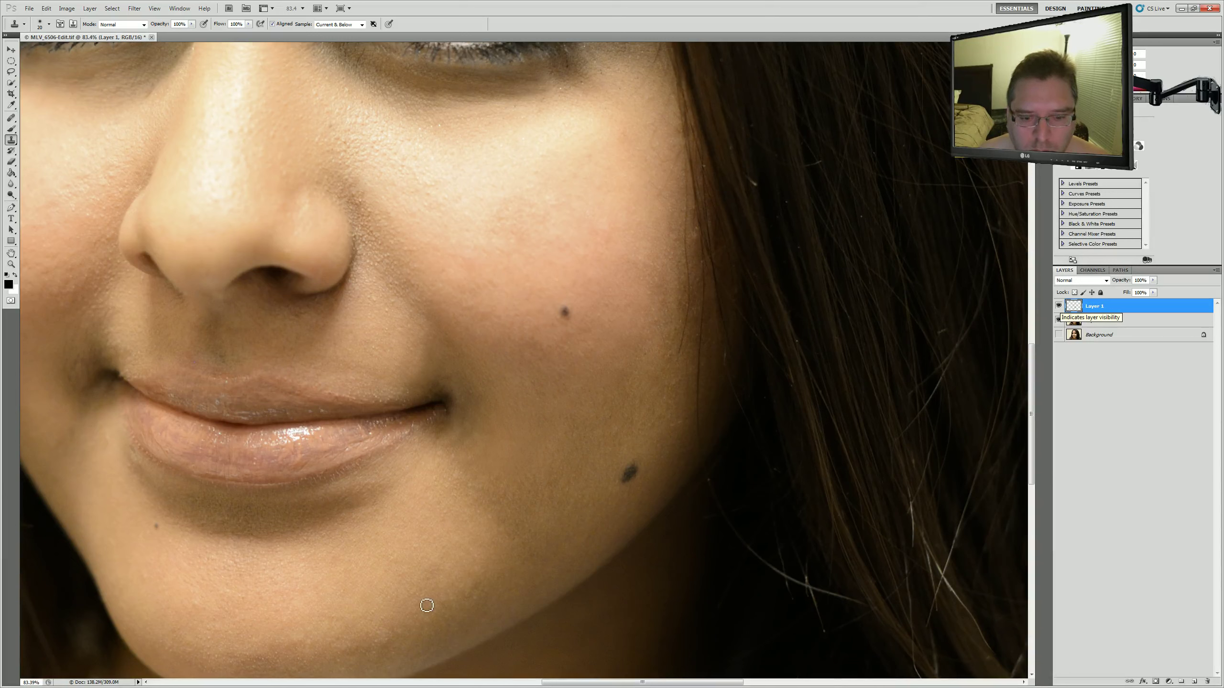
left_click(1059, 303)
left_click(1058, 303)
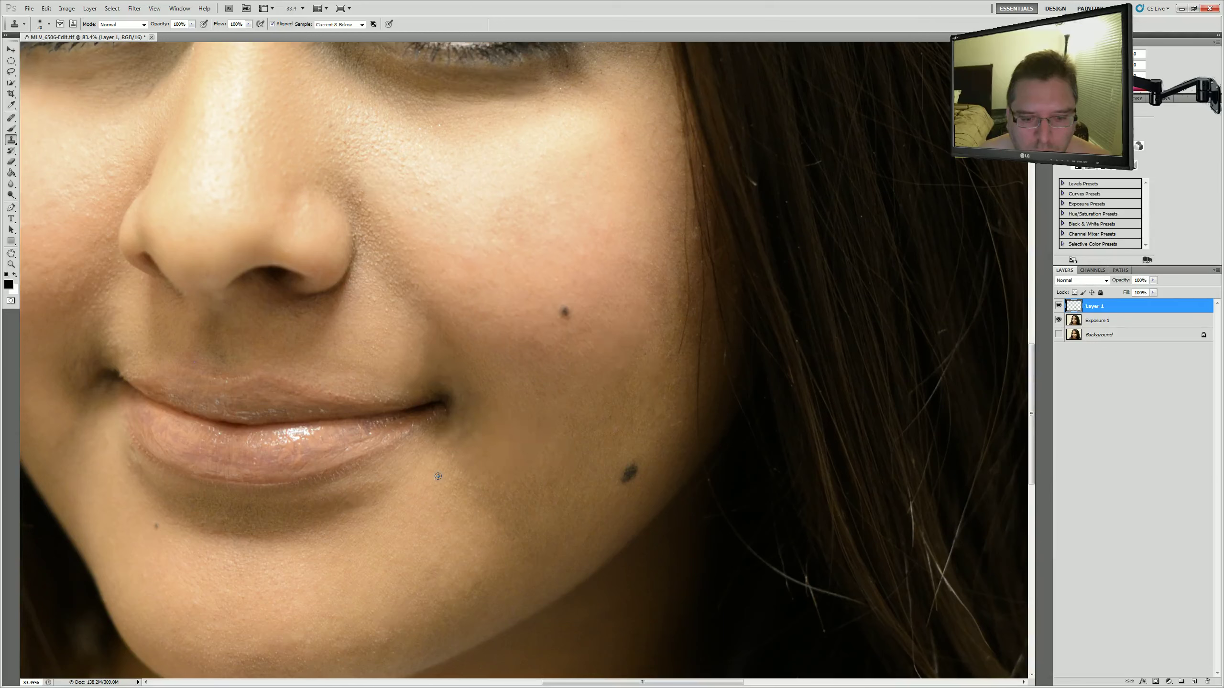
left_click_drag(458, 491, 440, 511)
Lower clone opacity to 72%, resample cheek skin, and smooth below the mouth corner.
scroll(435, 549, "up", 5)
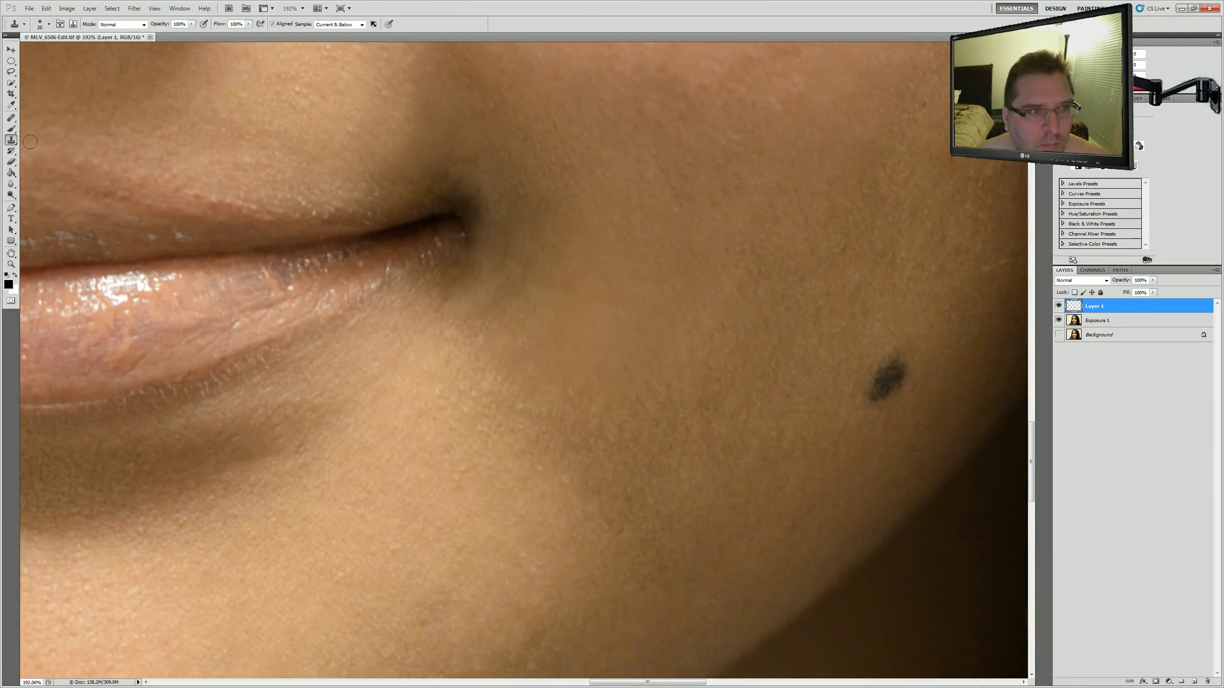
left_click_drag(182, 34, 178, 34)
left_click(414, 398)
left_click(422, 438, "alt")
left_click_drag(450, 451, 453, 480)
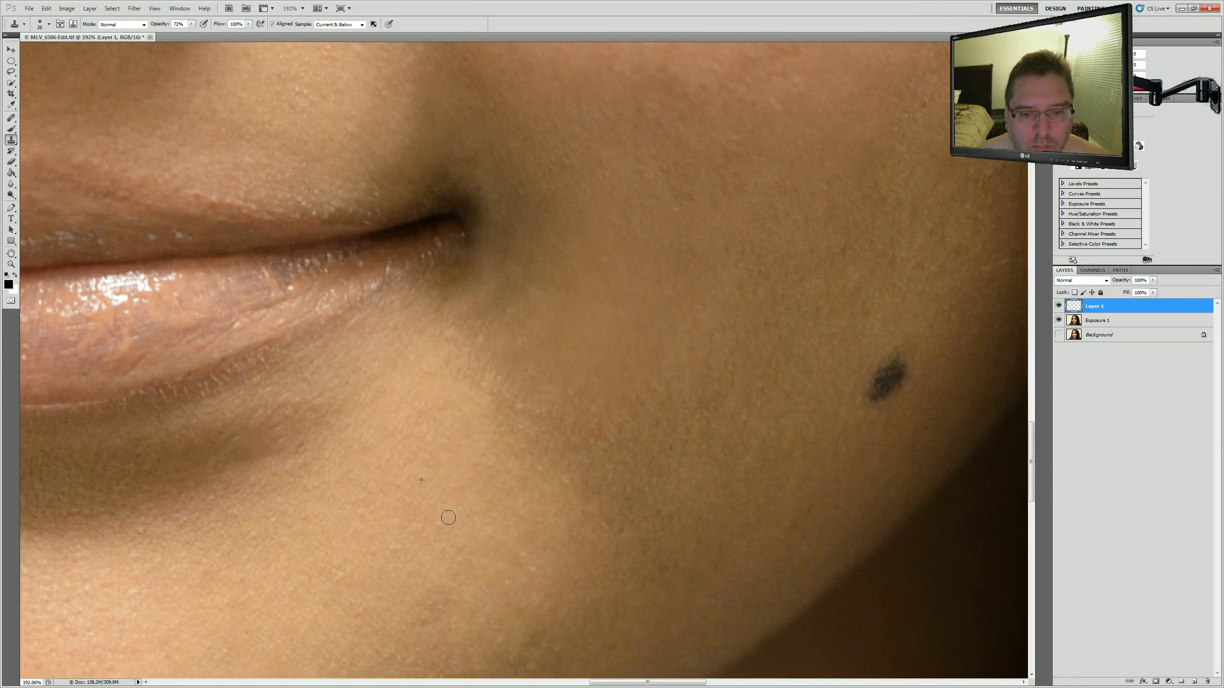
Zoom out to the full face and toggle Layer 1 off and on to compare the cheeks.
scroll(448, 521, "down", 2)
scroll(470, 552, "down", 2)
scroll(473, 552, "down", 1)
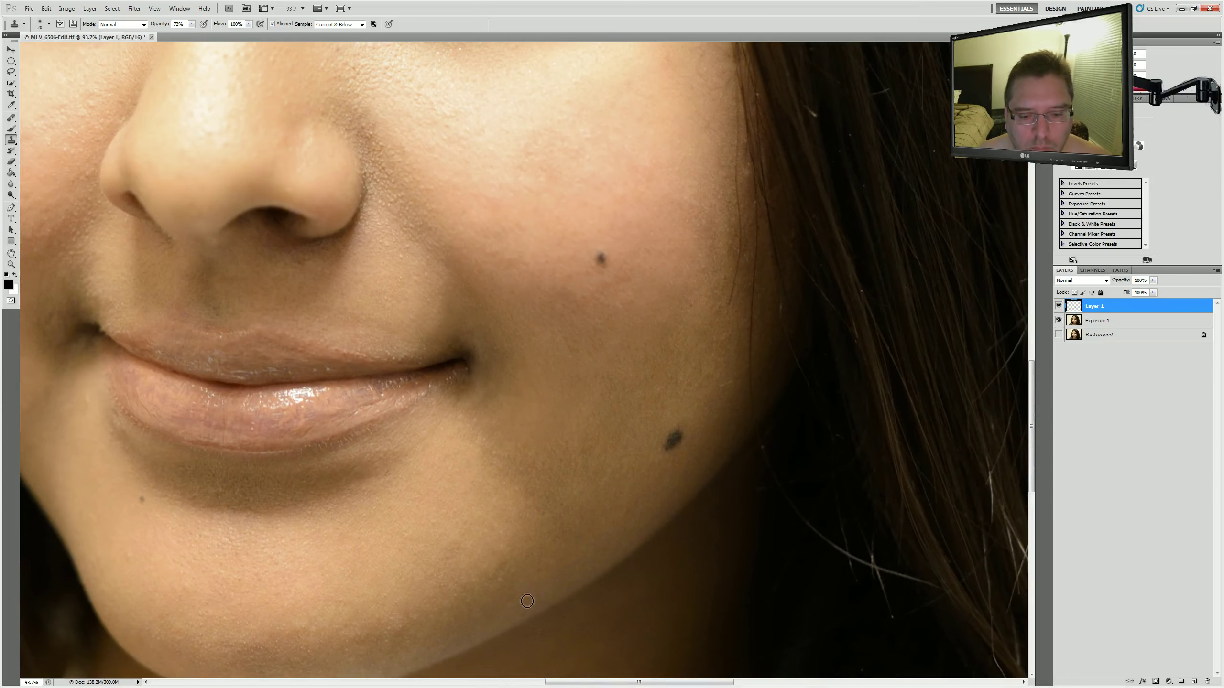
scroll(517, 602, "down", 1)
scroll(516, 601, "down", 1)
scroll(285, 609, "down", 1)
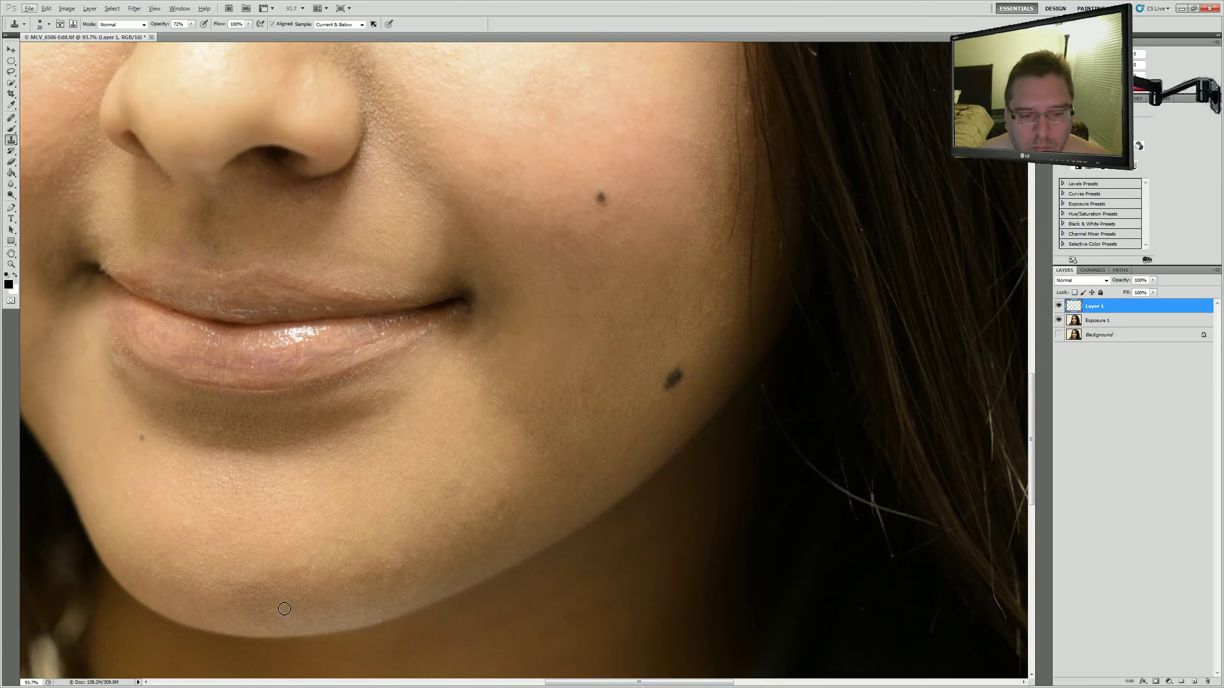
scroll(226, 519, "up", 2)
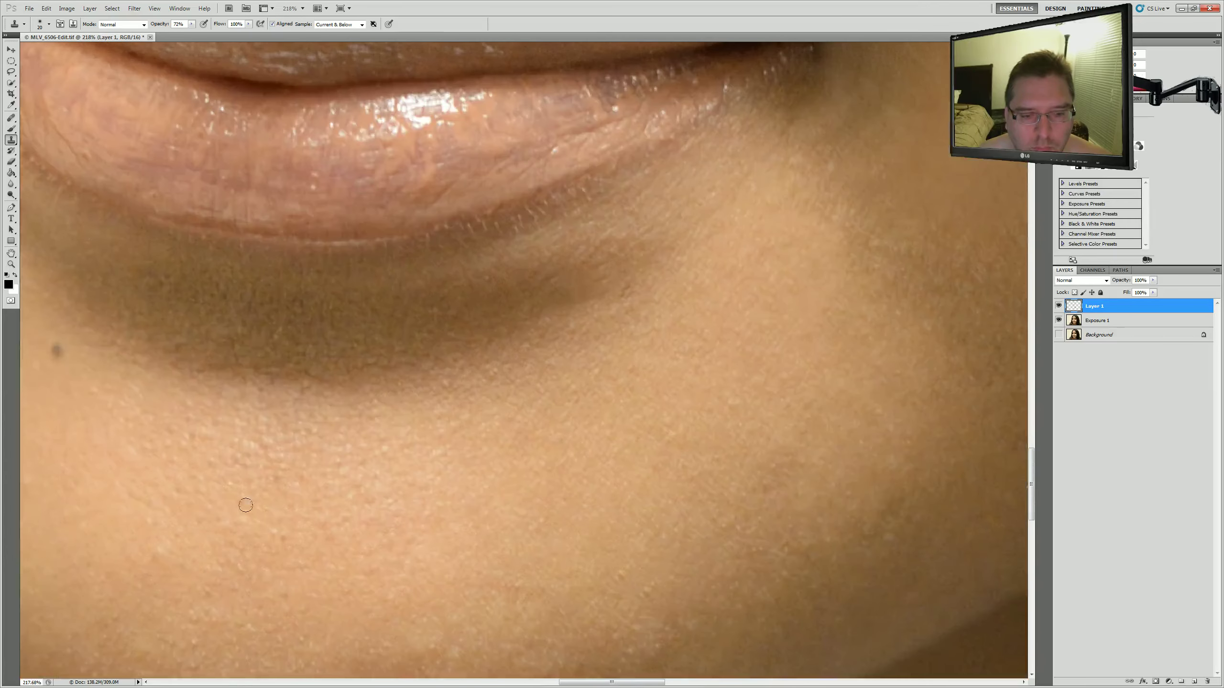
scroll(423, 551, "down", 2)
scroll(424, 551, "up", 1)
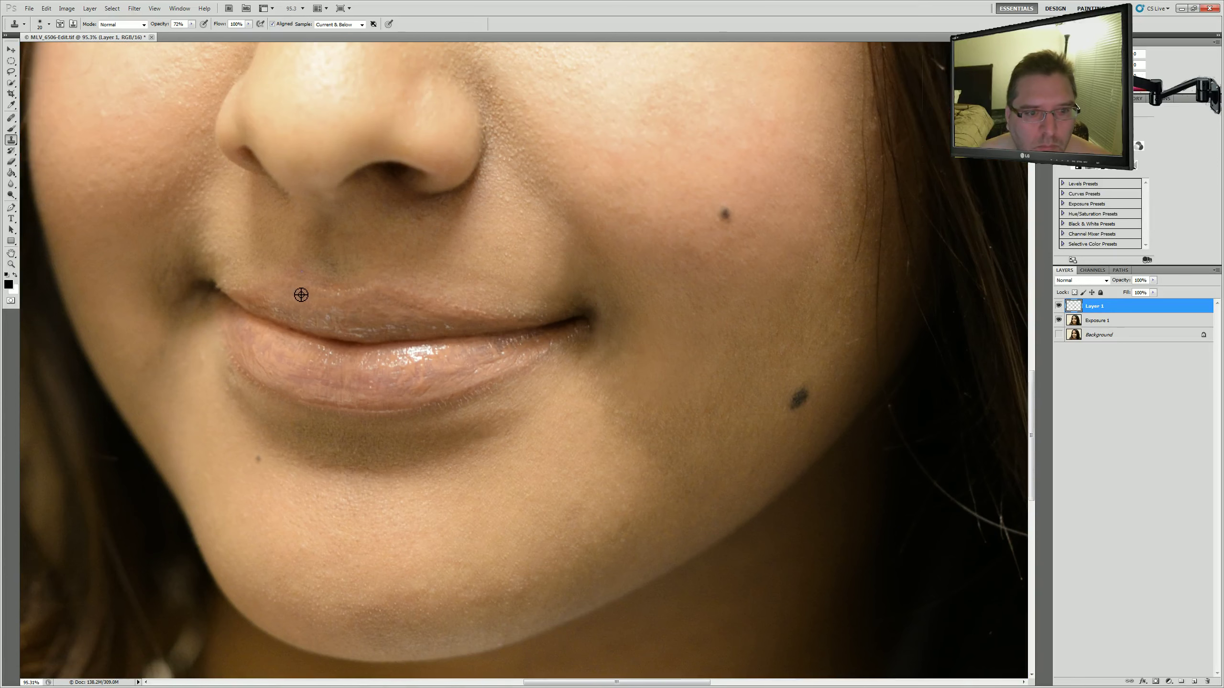
scroll(304, 297, "up", 1)
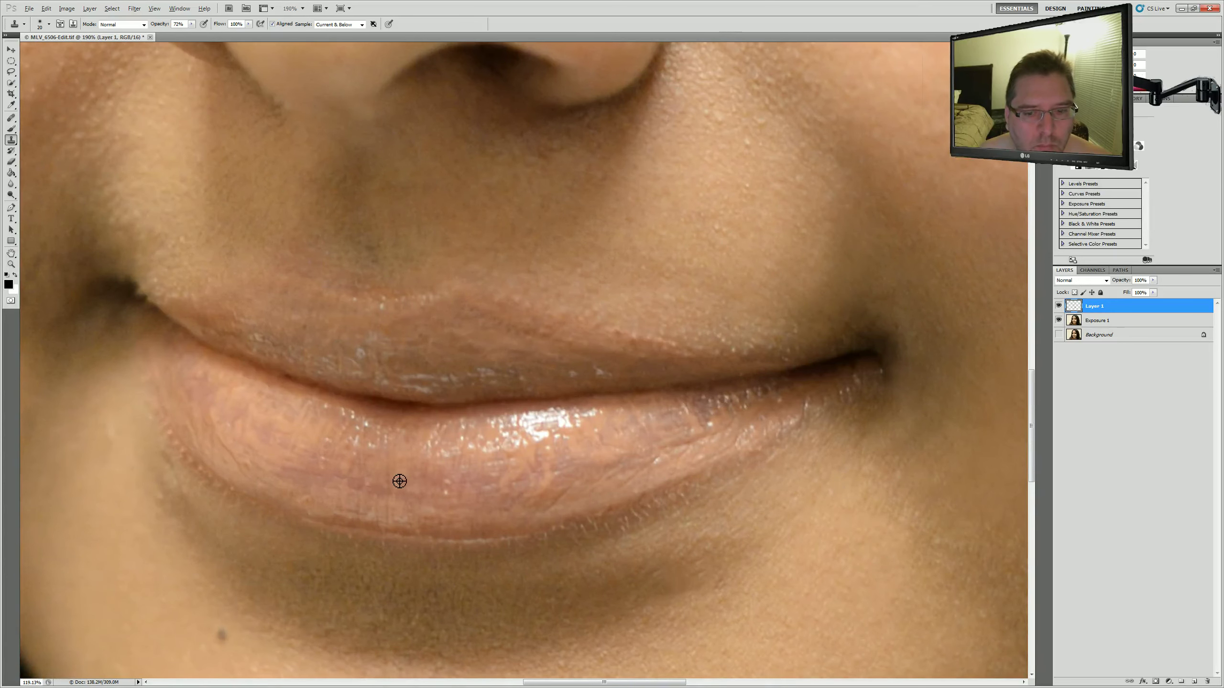
scroll(399, 480, "down", 2)
scroll(339, 467, "down", 2)
scroll(235, 344, "up", 2)
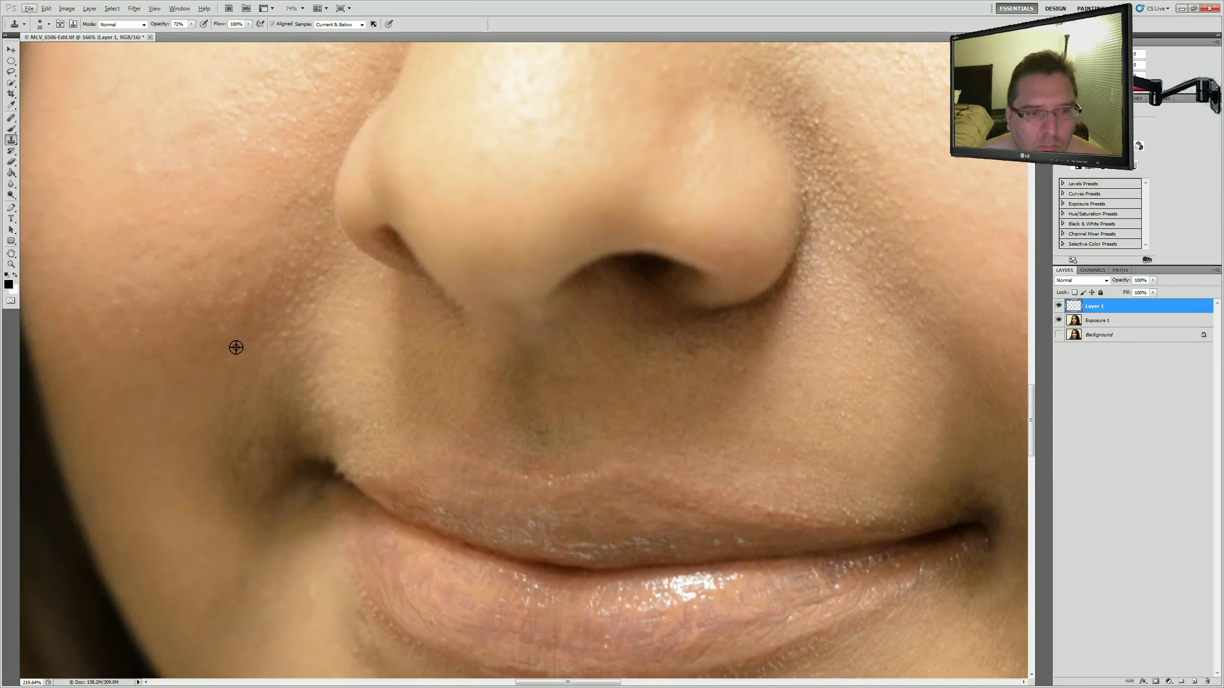
scroll(146, 364, "up", 1)
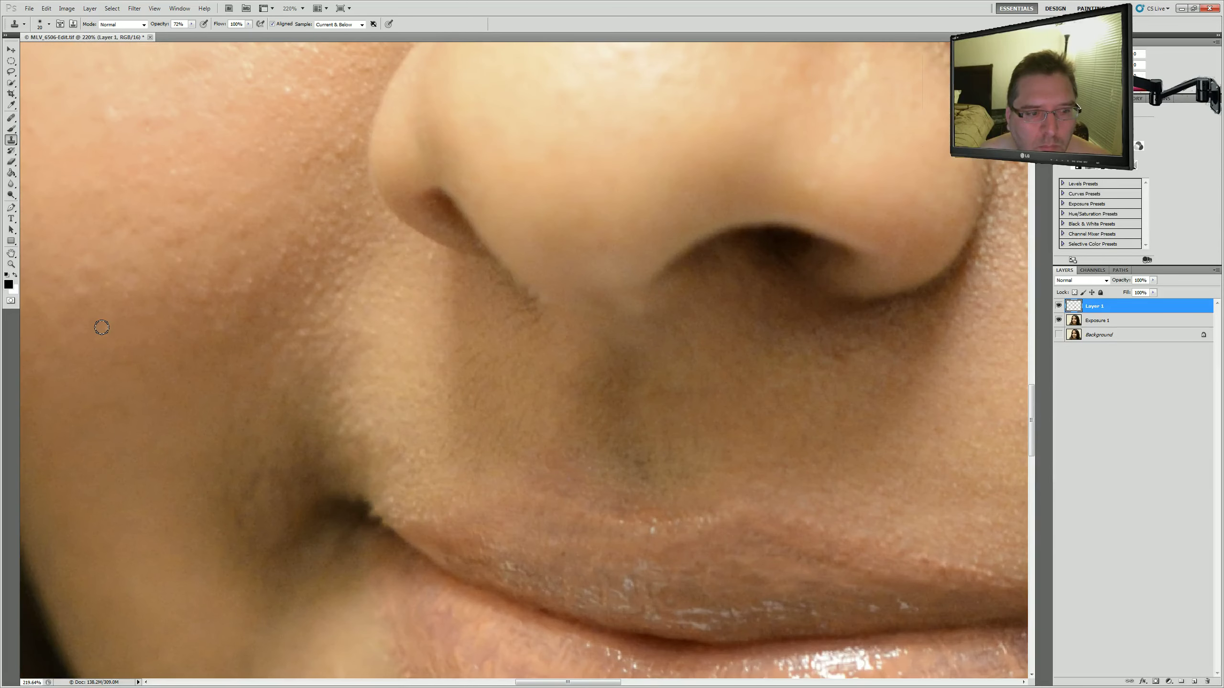
scroll(164, 173, "up", 1)
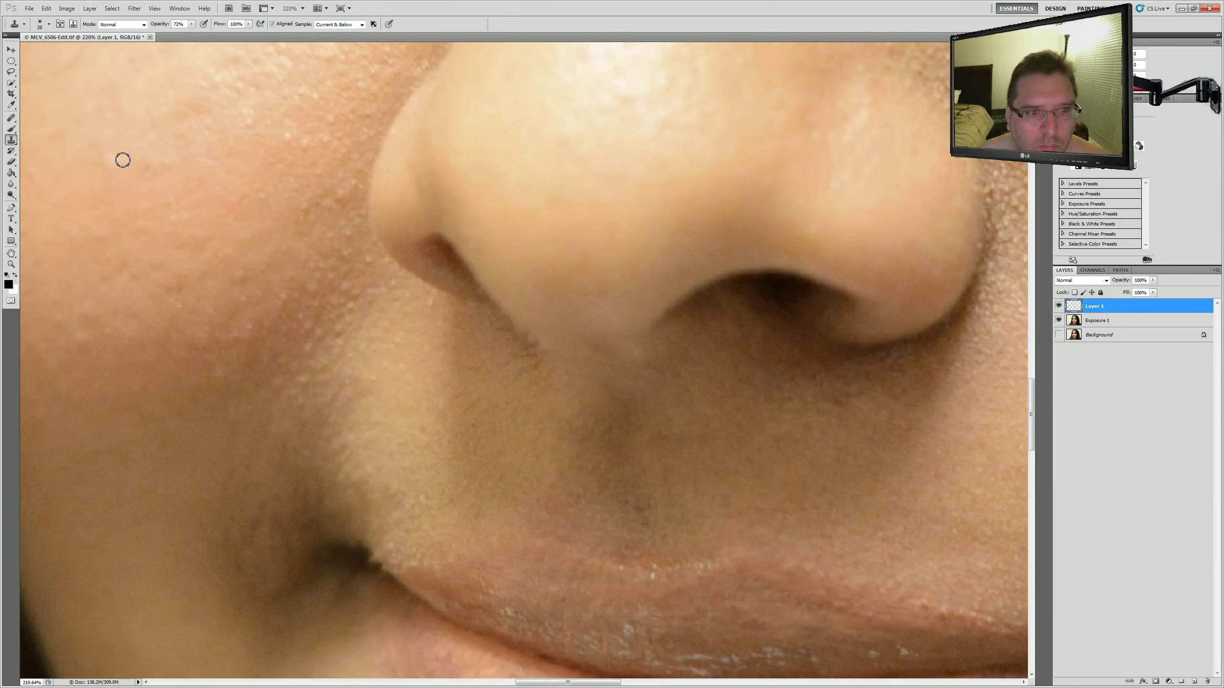
scroll(515, 423, "down", 2)
scroll(526, 440, "down", 2)
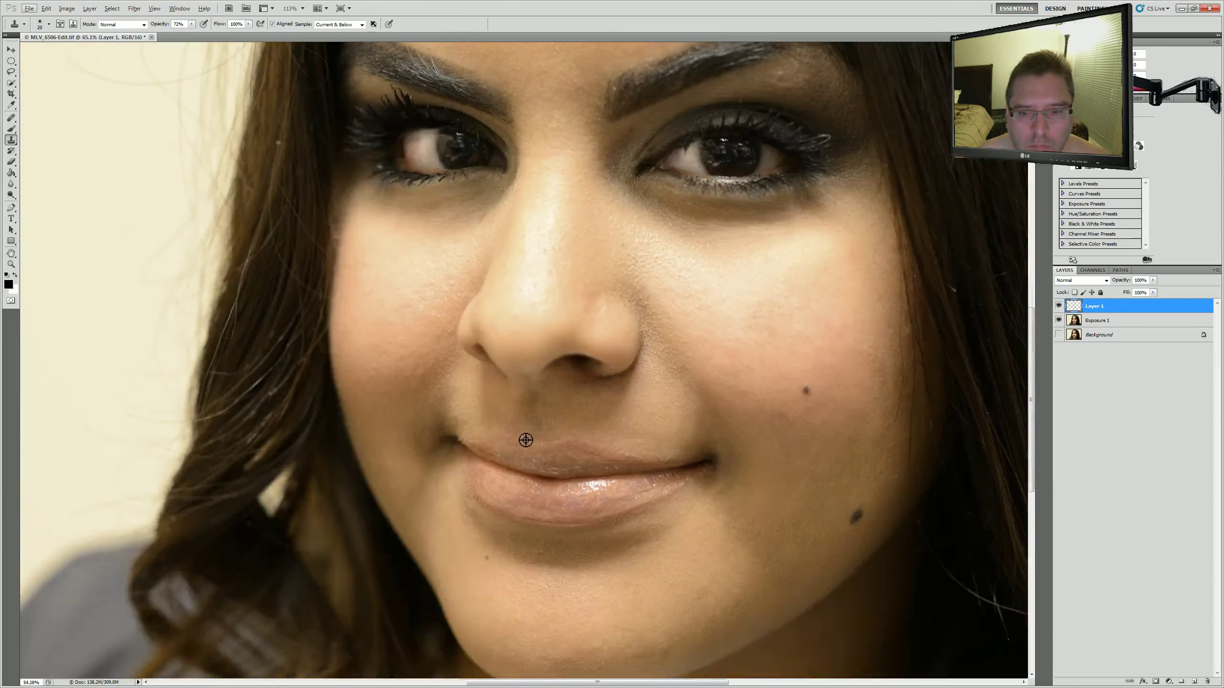
scroll(525, 440, "down", 1)
scroll(530, 436, "down", 1)
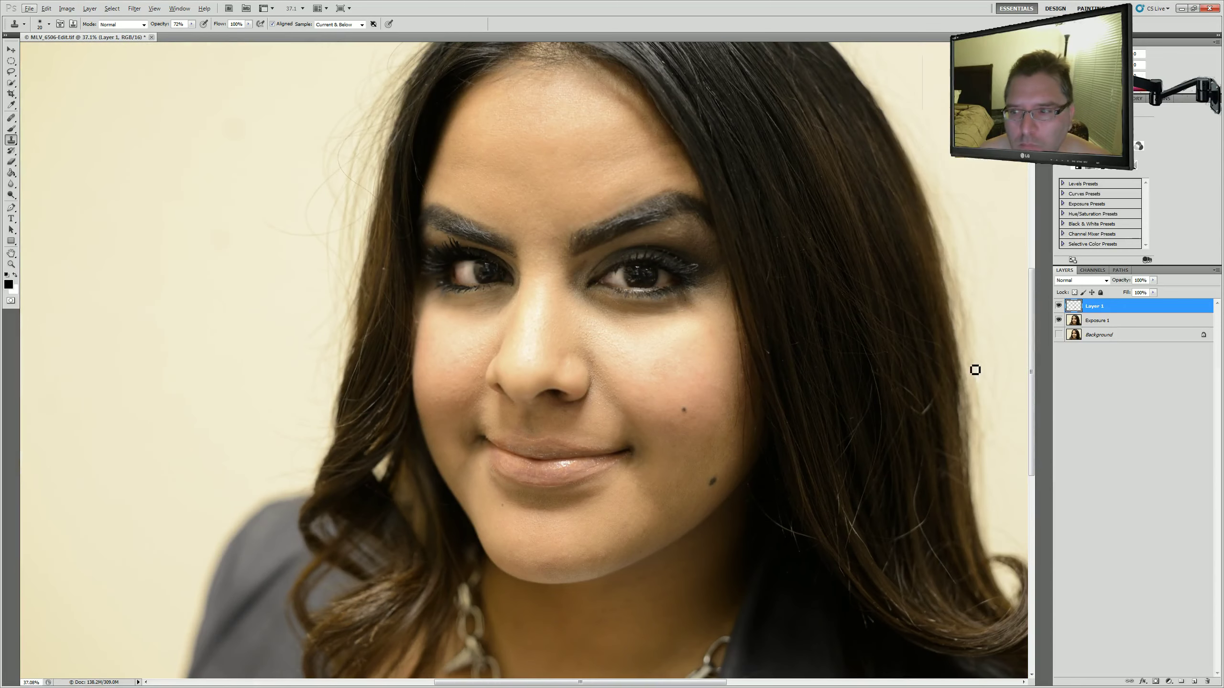
left_click(1058, 305)
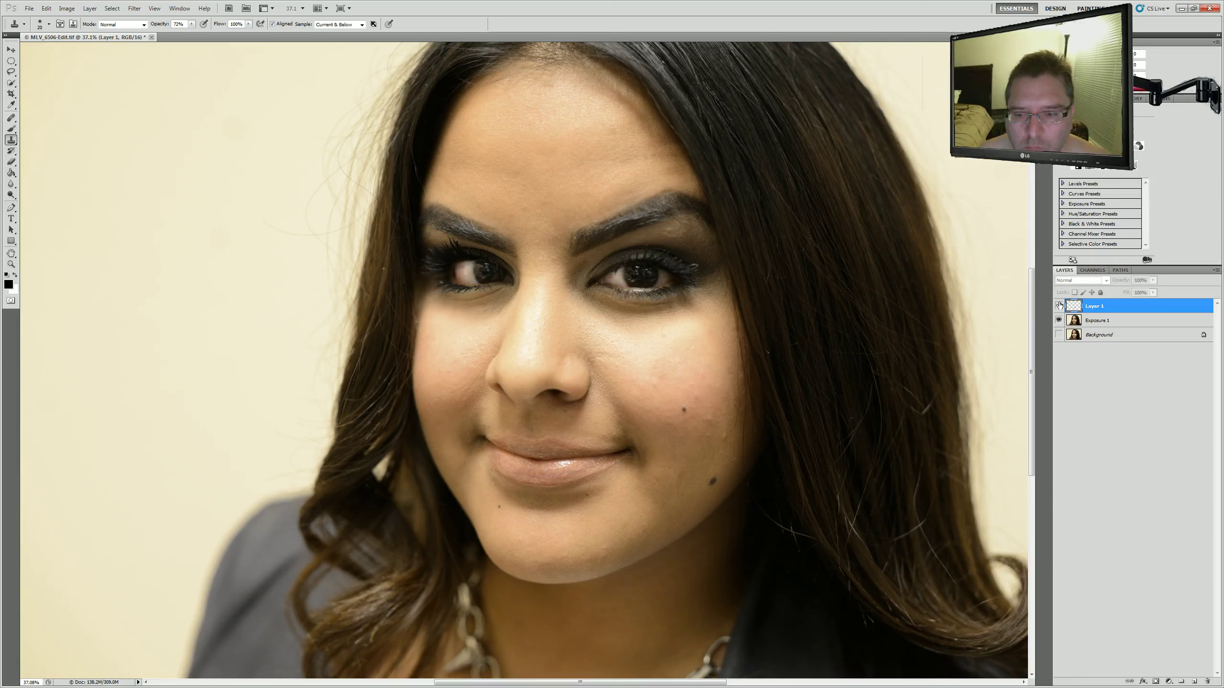
left_click(1058, 305)
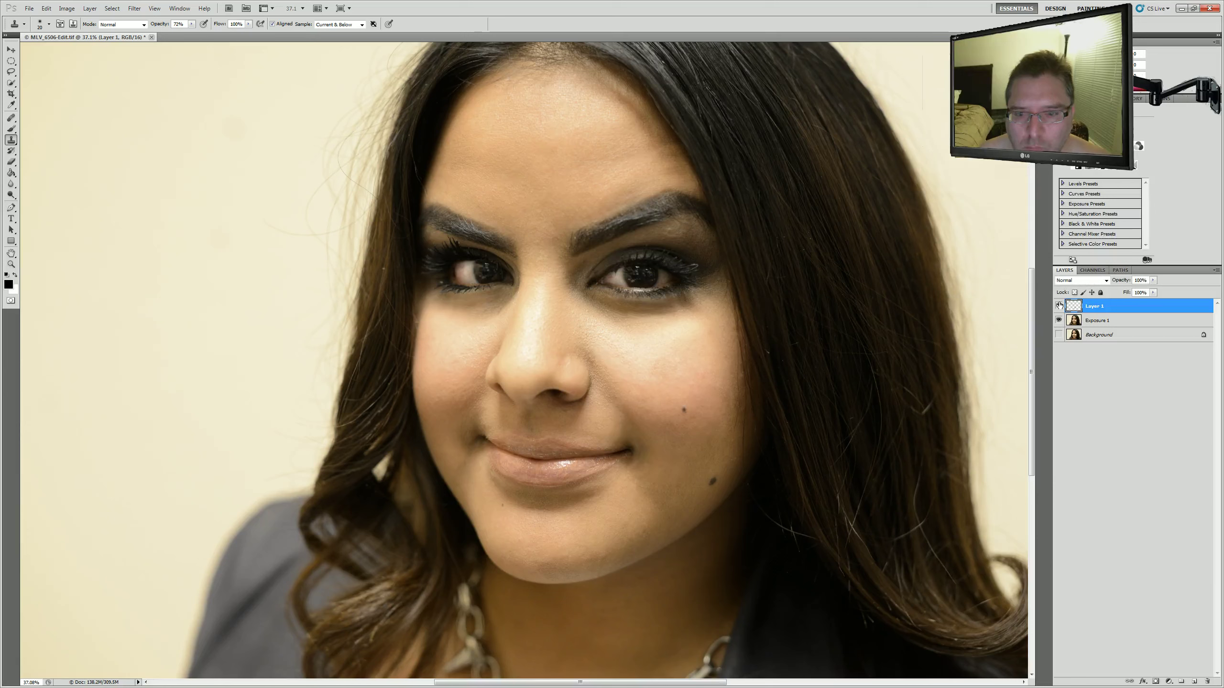
left_click(11, 50)
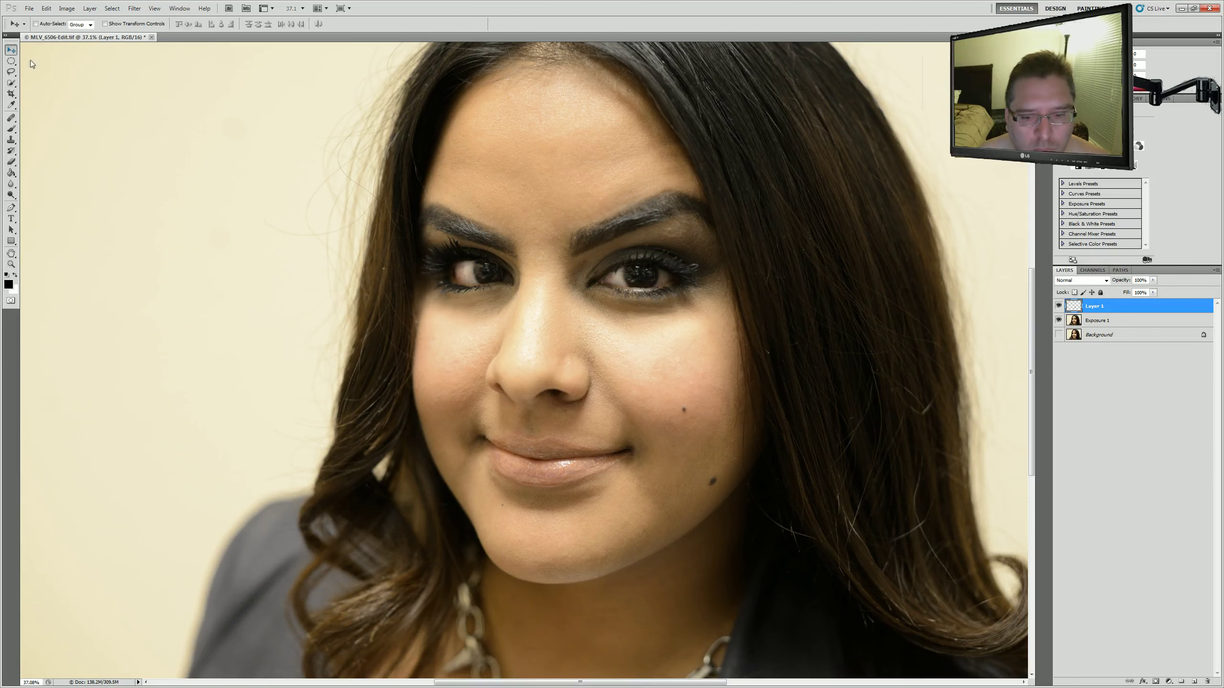
scroll(651, 453, "down", 3)
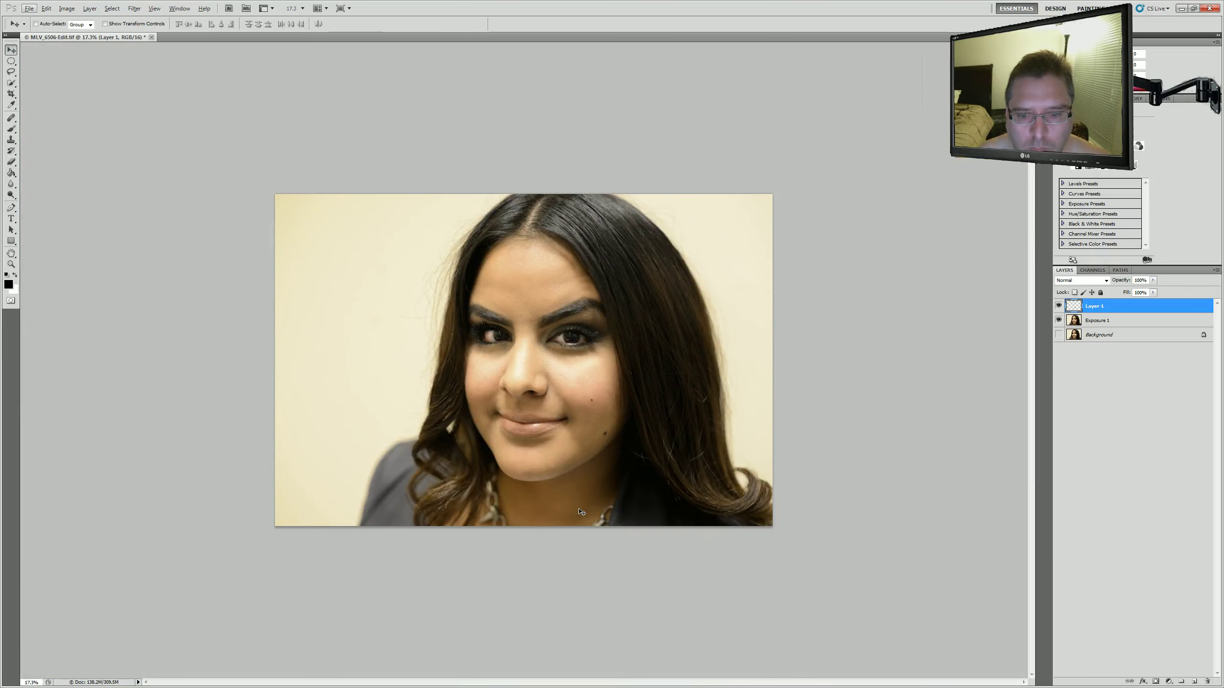
left_click(1059, 304)
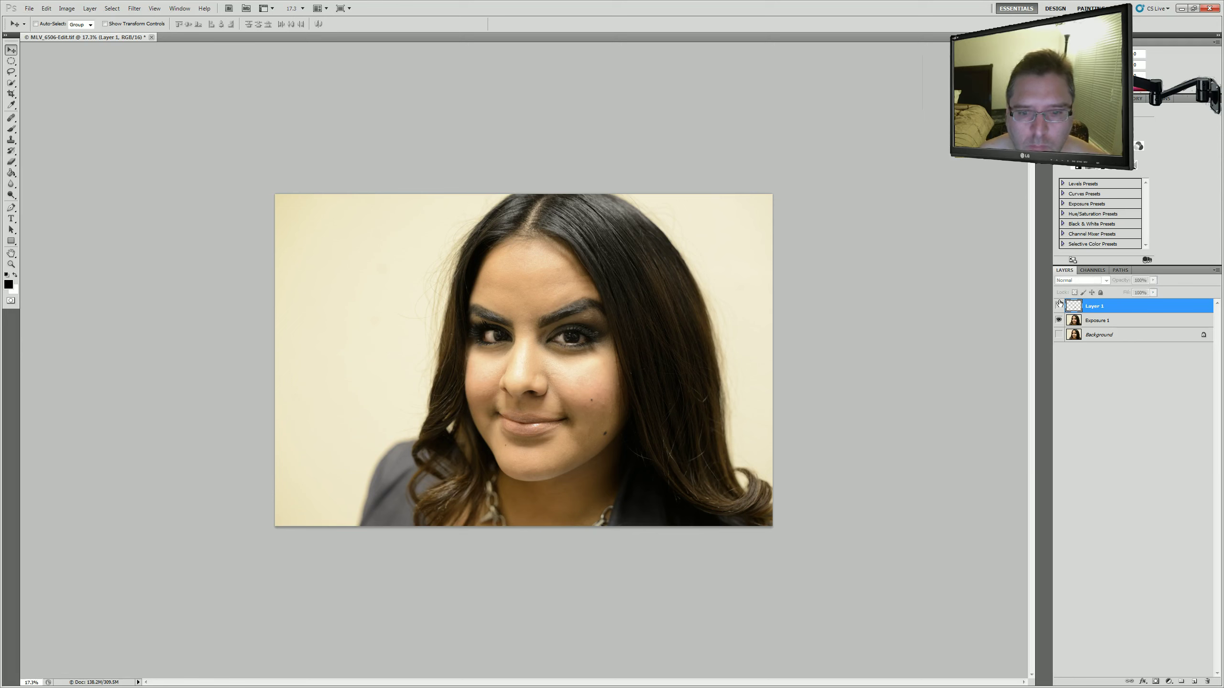
left_click(1058, 305)
left_click(1059, 305)
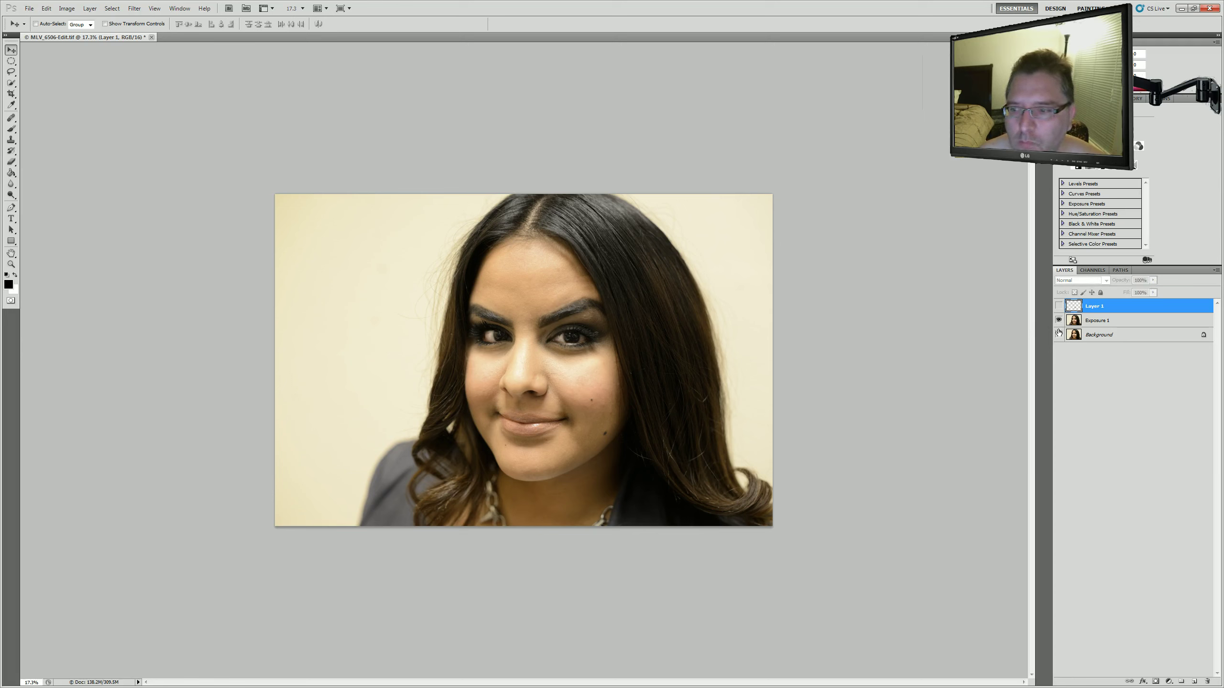
left_click(1059, 319)
left_click(1059, 320)
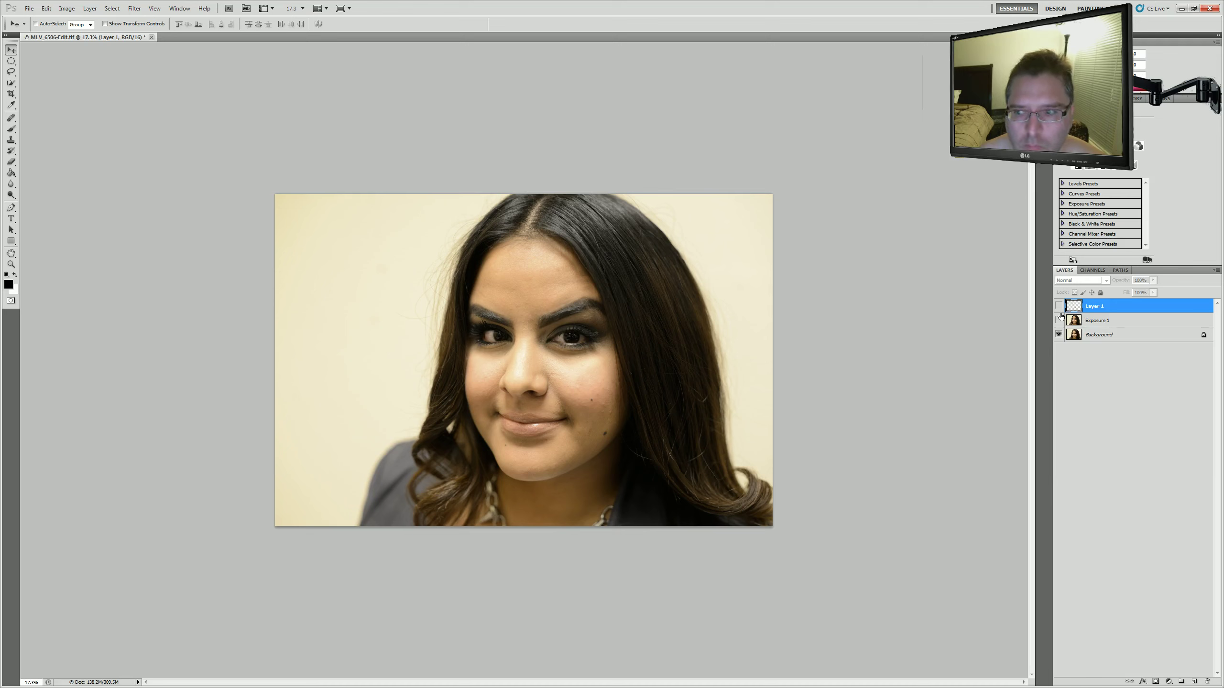
left_click(1058, 334)
left_click(1096, 333)
left_click(1073, 305)
left_click(1060, 305)
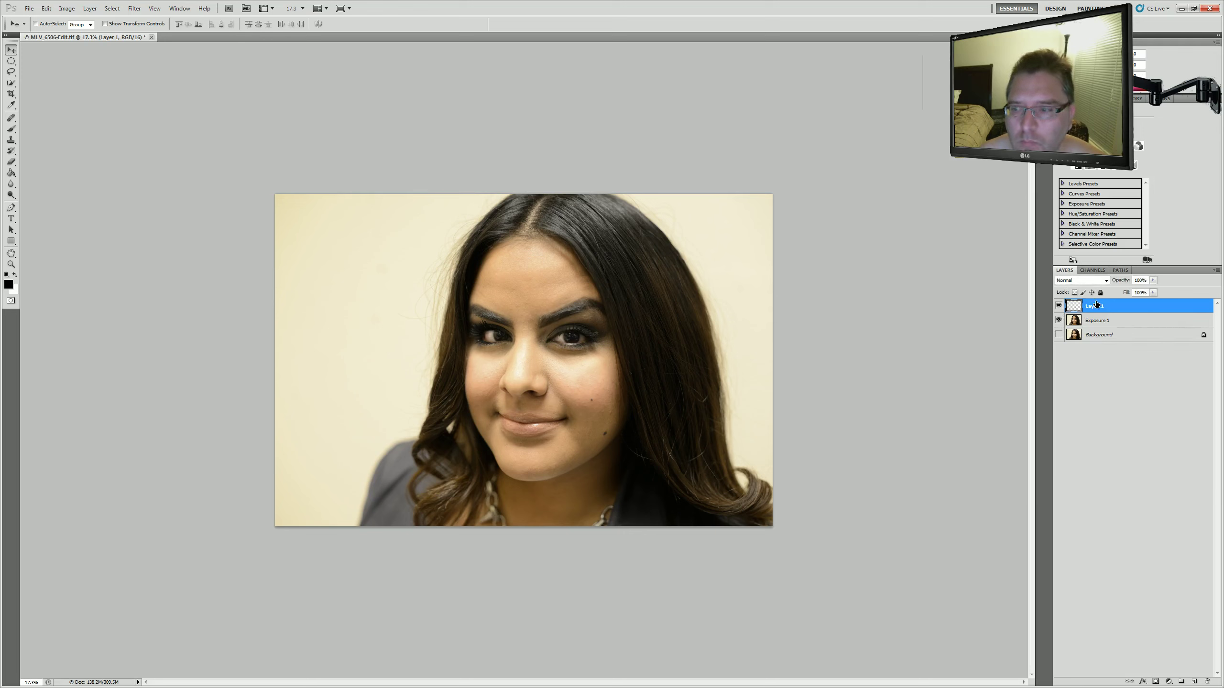
Duplicate Layer 1, hide the original below Exposure 1, and merge Layer 1 copy with Exposure 1.
left_click_drag(1099, 305, 1188, 607)
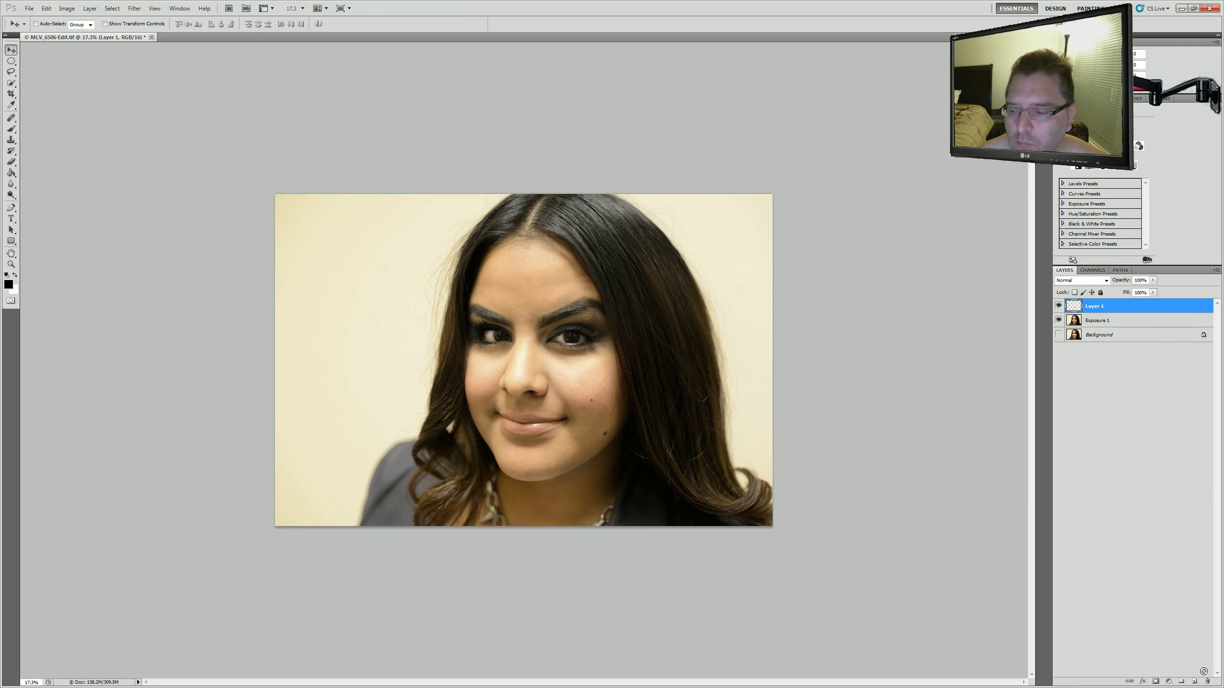
left_click_drag(1203, 671, 1195, 681)
left_click_drag(1101, 322, 1057, 340)
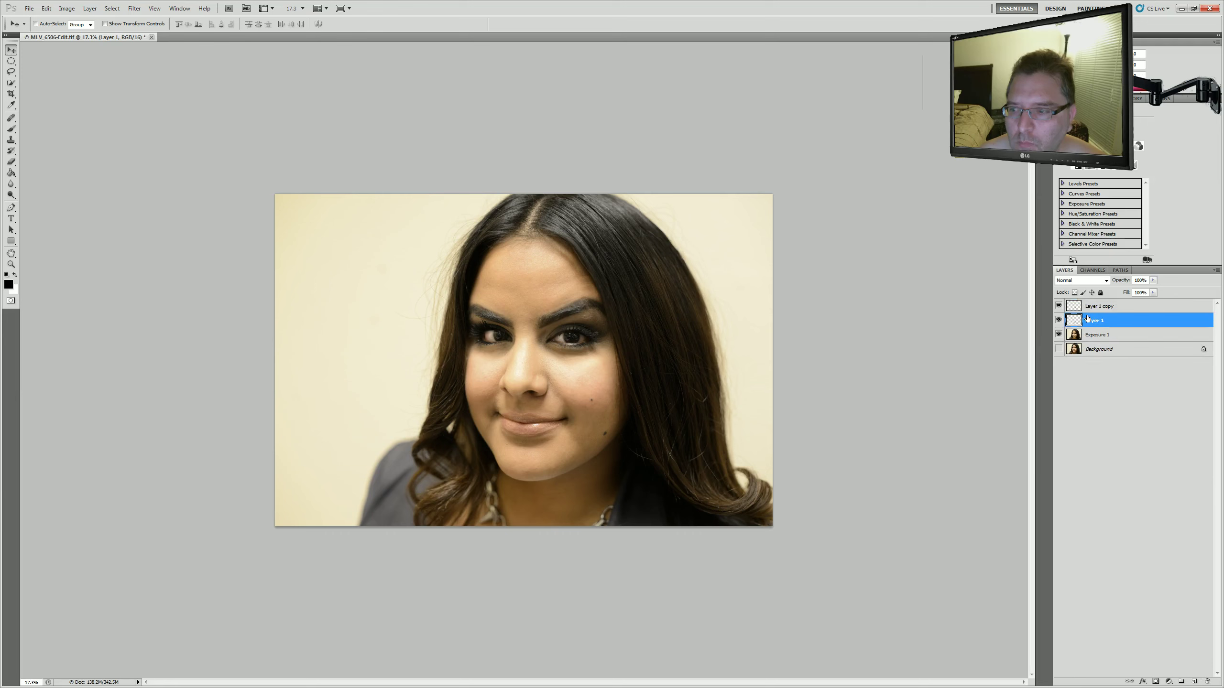
left_click(1057, 335)
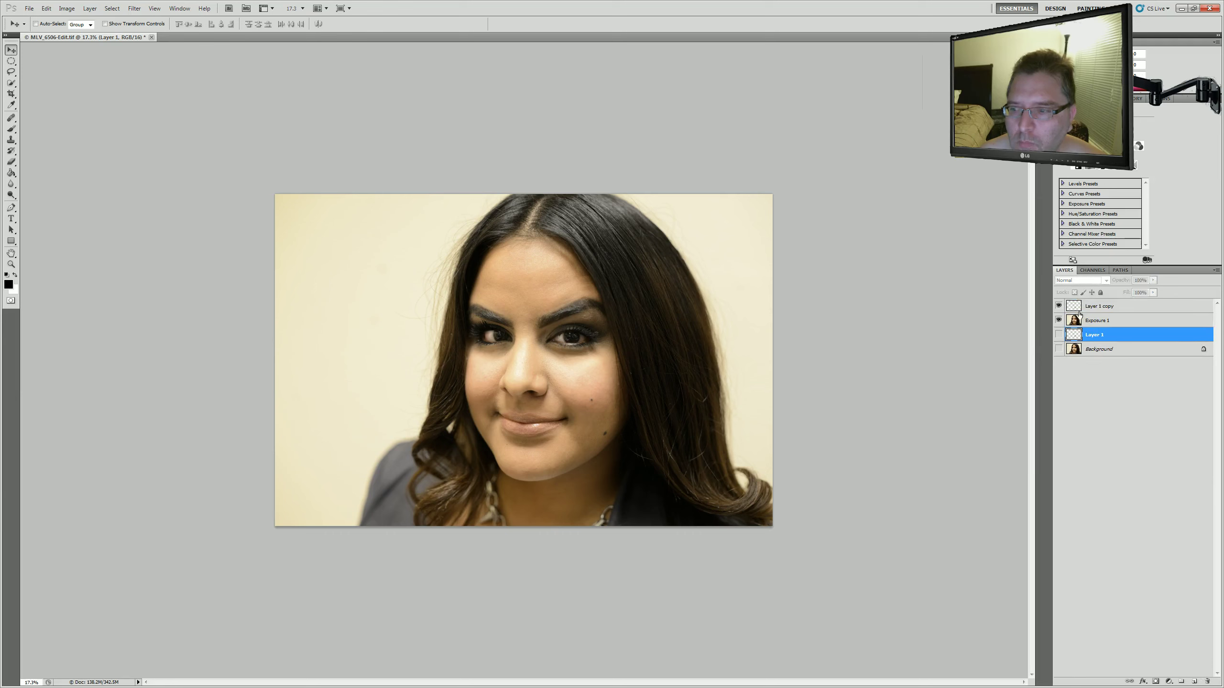
left_click(1095, 305)
right_click(1092, 319)
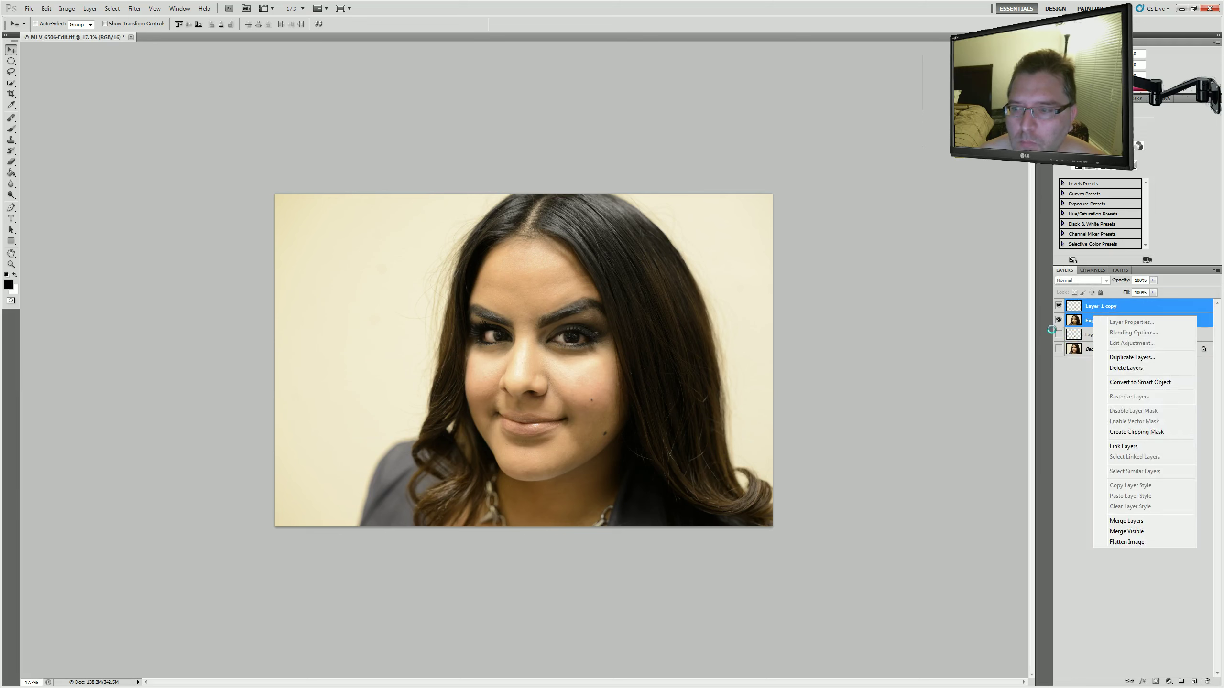
Start the Liquify filter on the merged layer and move its window.
left_click(129, 9)
left_click(154, 60)
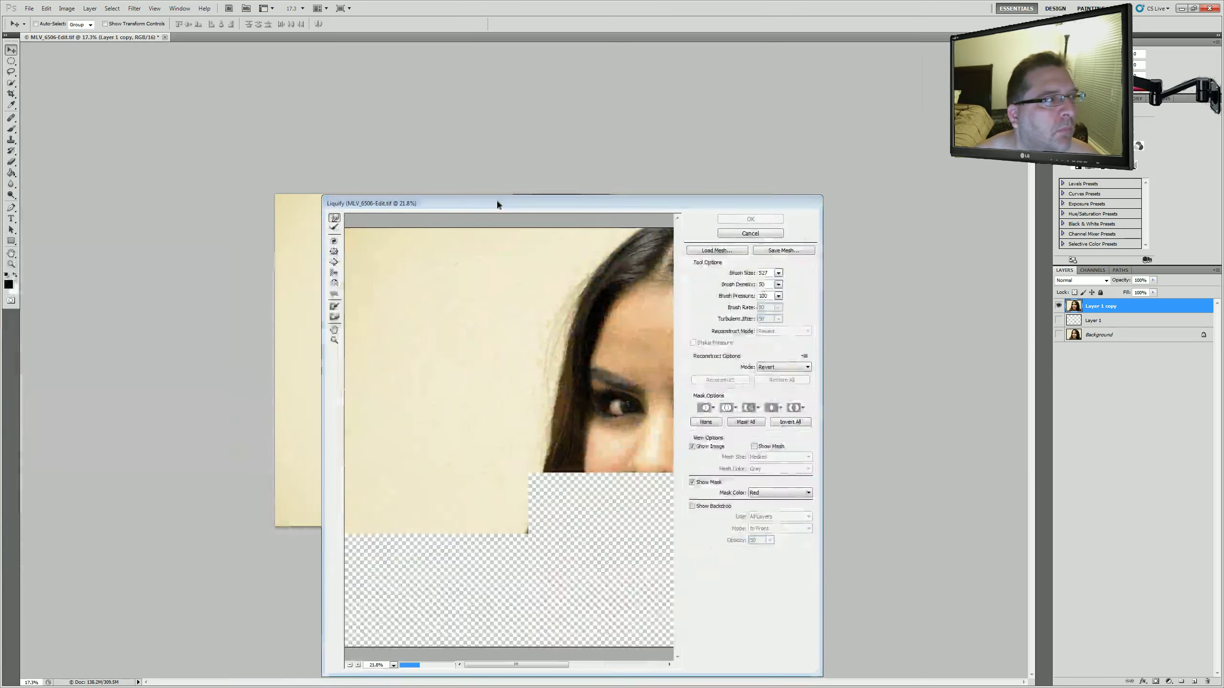
left_click_drag(496, 199, 449, 126)
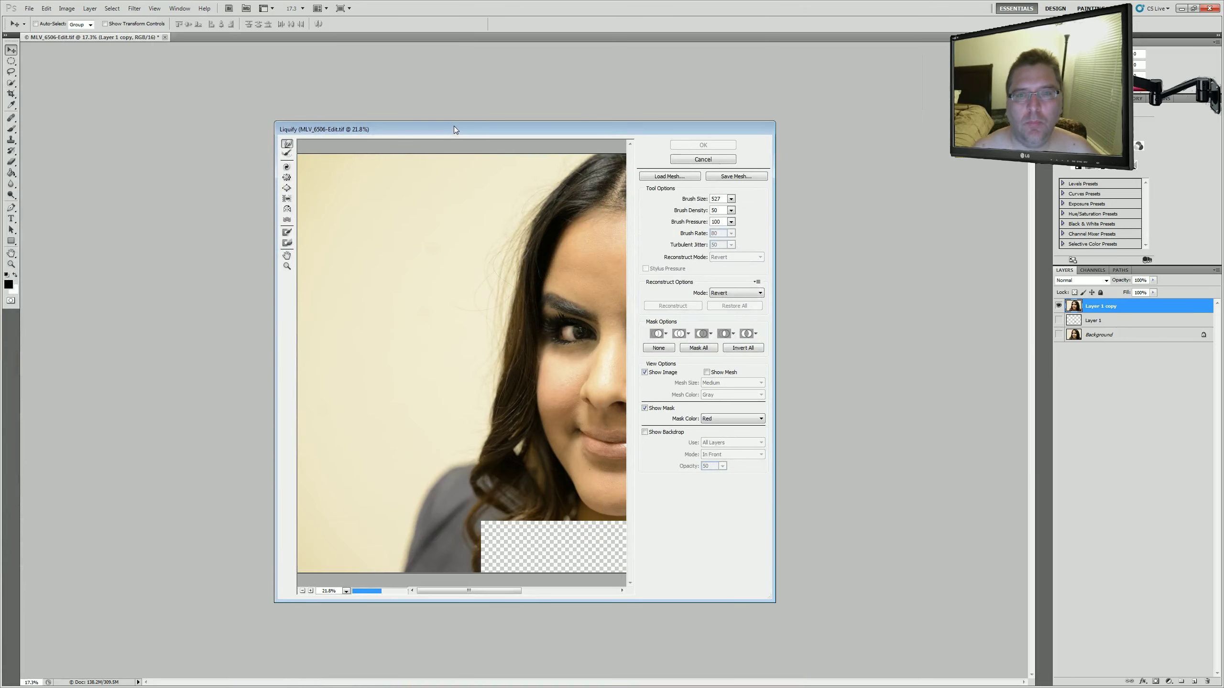
Move the Liquify window up-left, fit the face at 12.5%, and enlarge the brush to 583.
left_click_drag(473, 124, 361, 85)
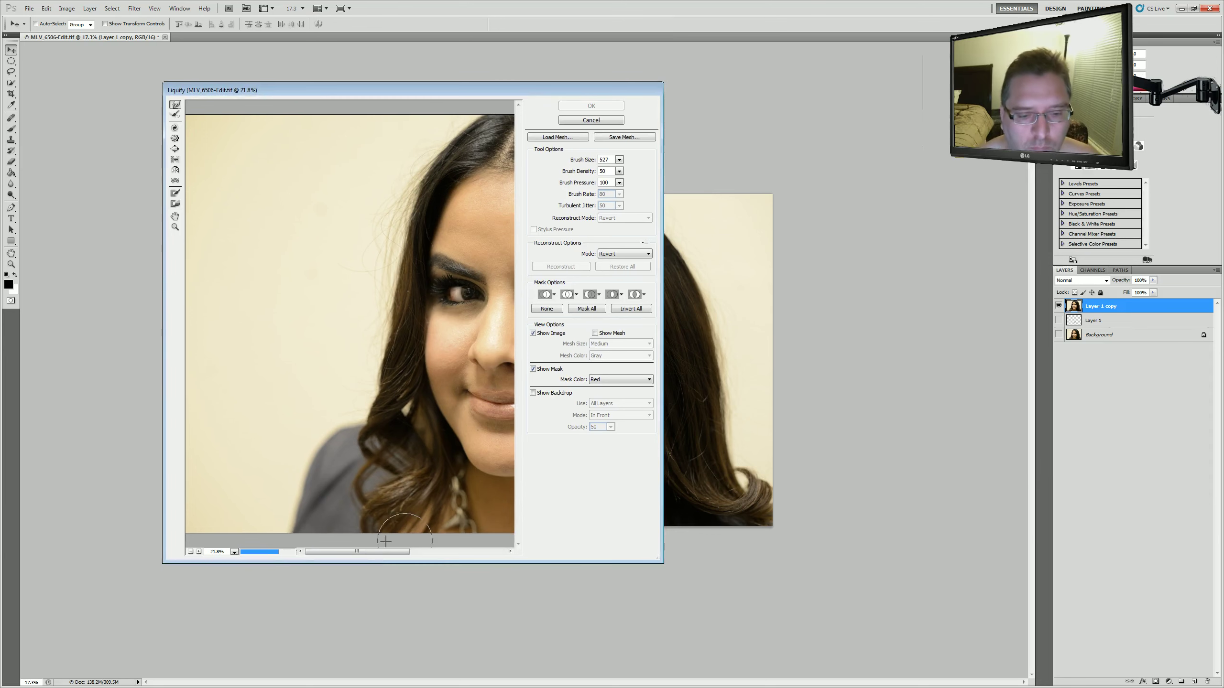
left_click_drag(375, 553, 425, 563)
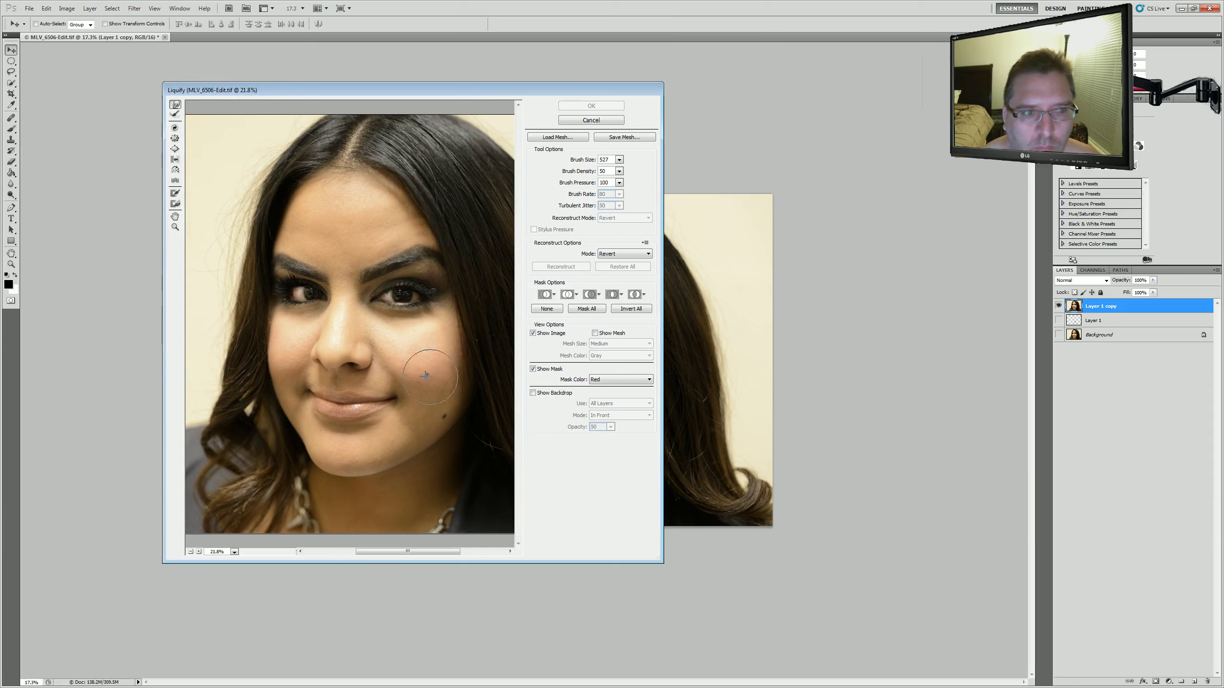
left_click(190, 552)
left_click(191, 552)
left_click(190, 552)
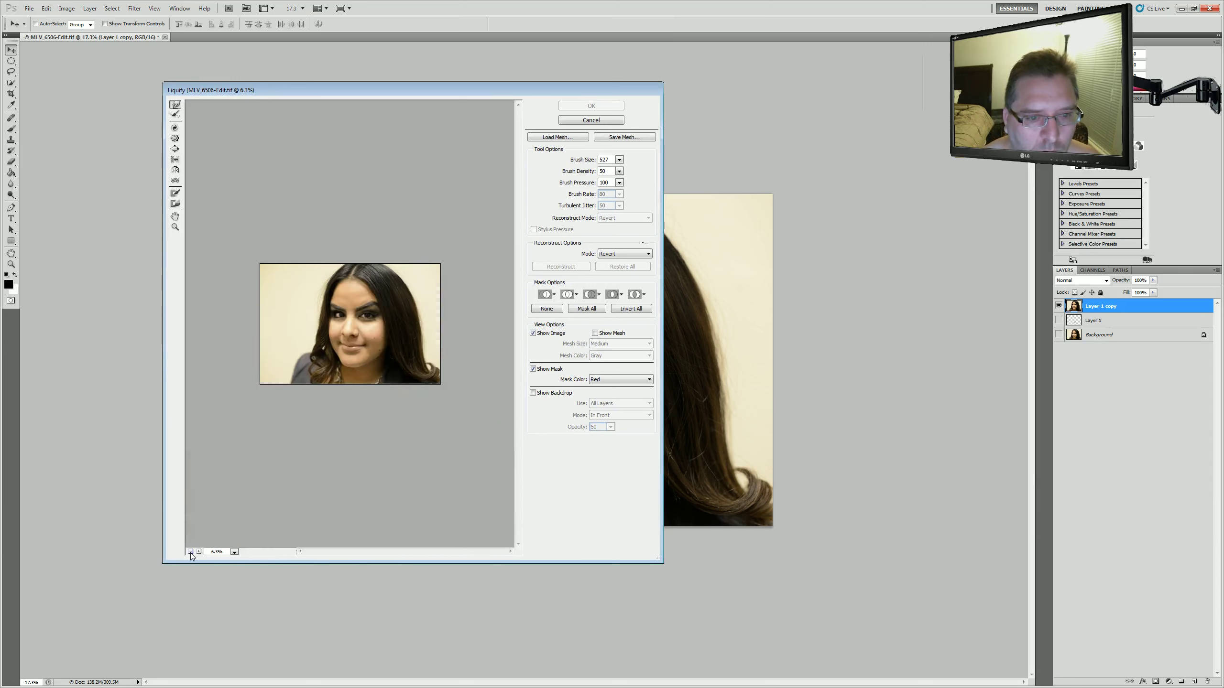
left_click(199, 552)
left_click(199, 552)
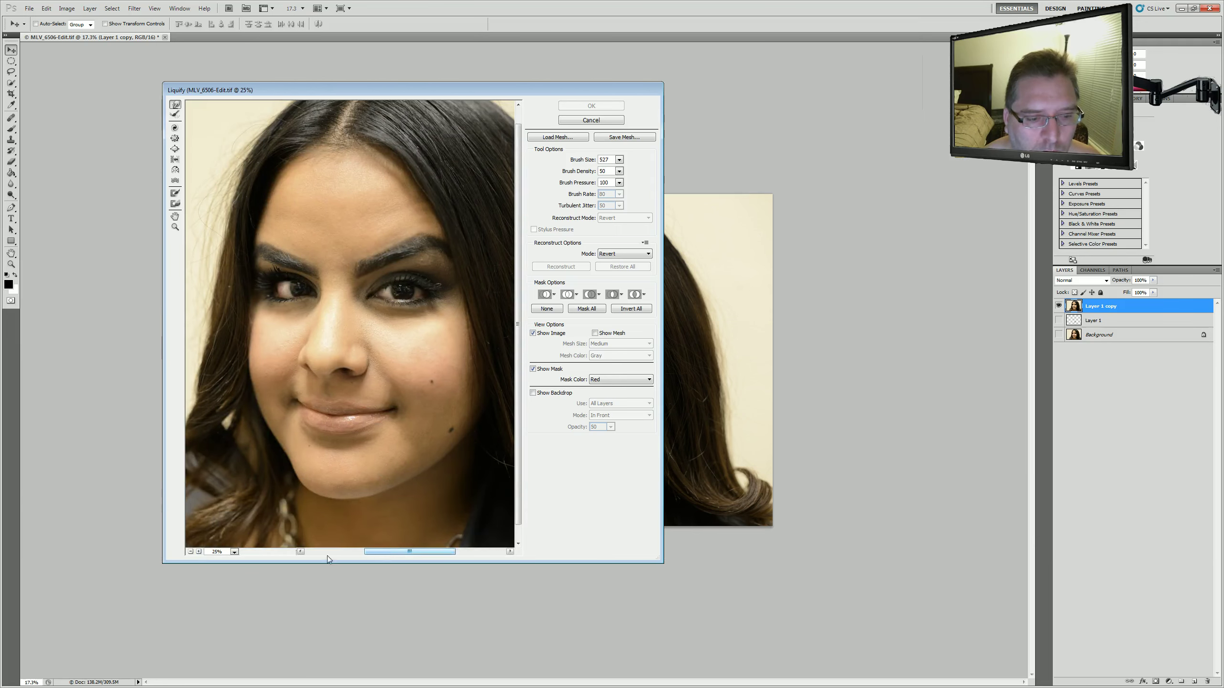
left_click(191, 552)
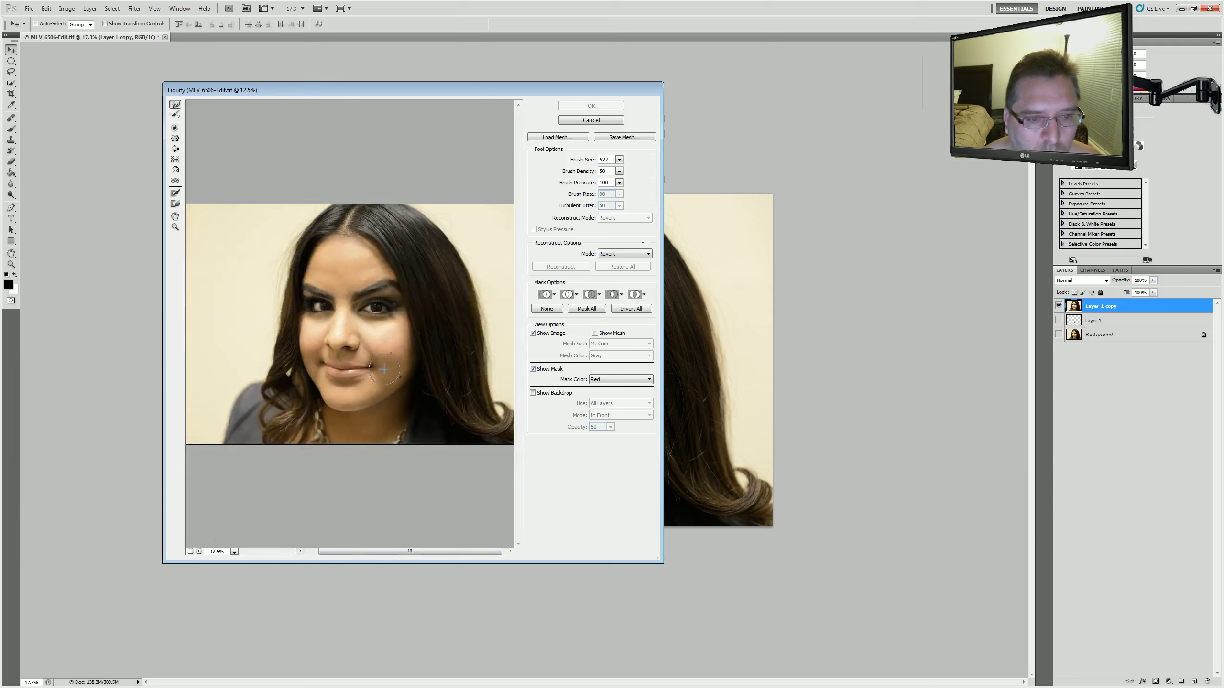
key("bracketright")
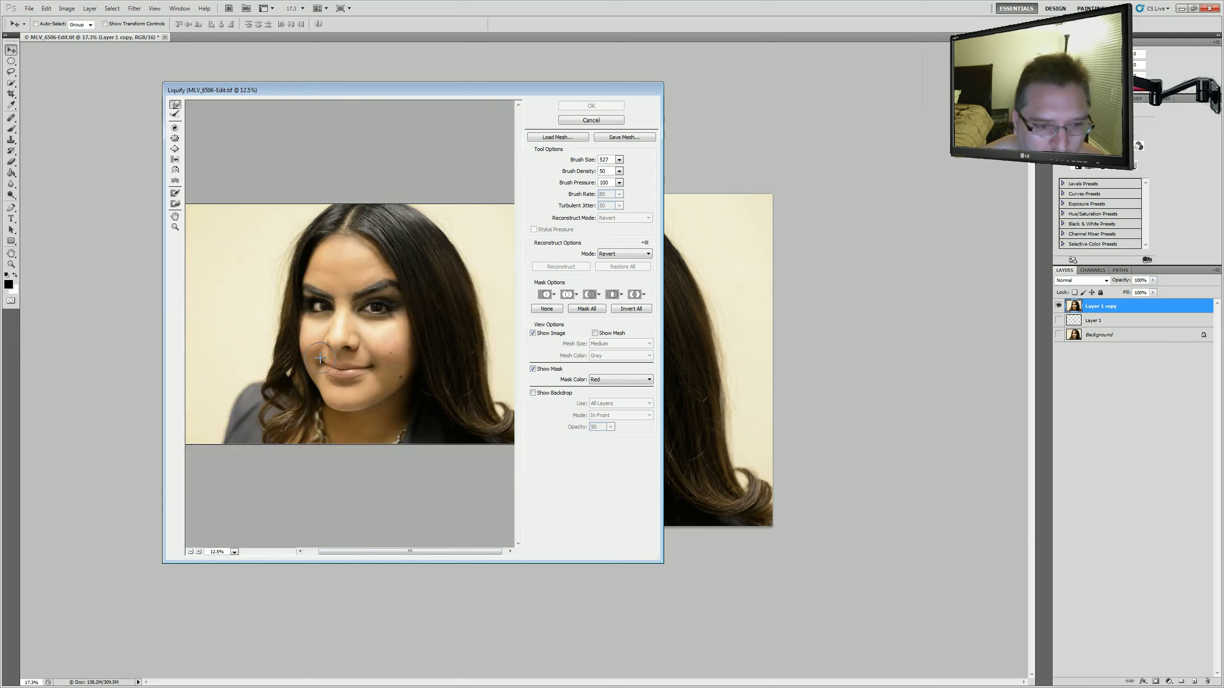
key("bracketright")
key("bracketright")
key("bracketright")
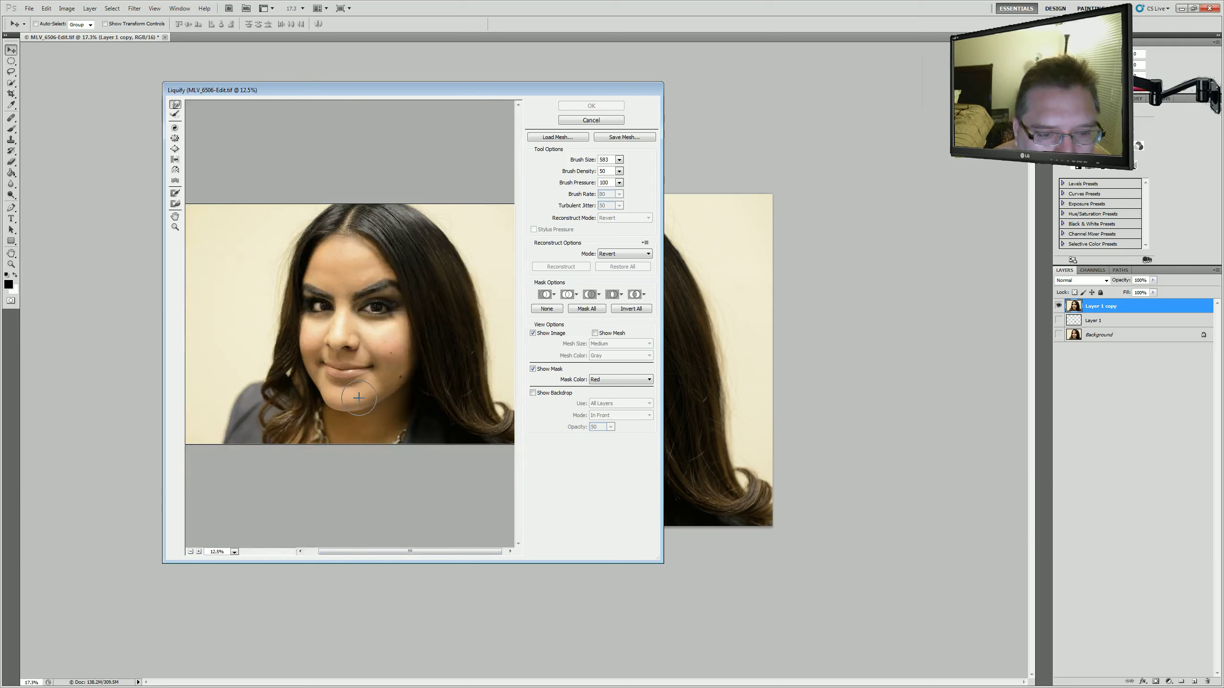
Enlarge the warp brush and push in the lower right cheek to slim the face.
key("bracketright")
key("bracketright")
key("bracketright")
key("bracketright")
key("bracketright")
key("bracketright")
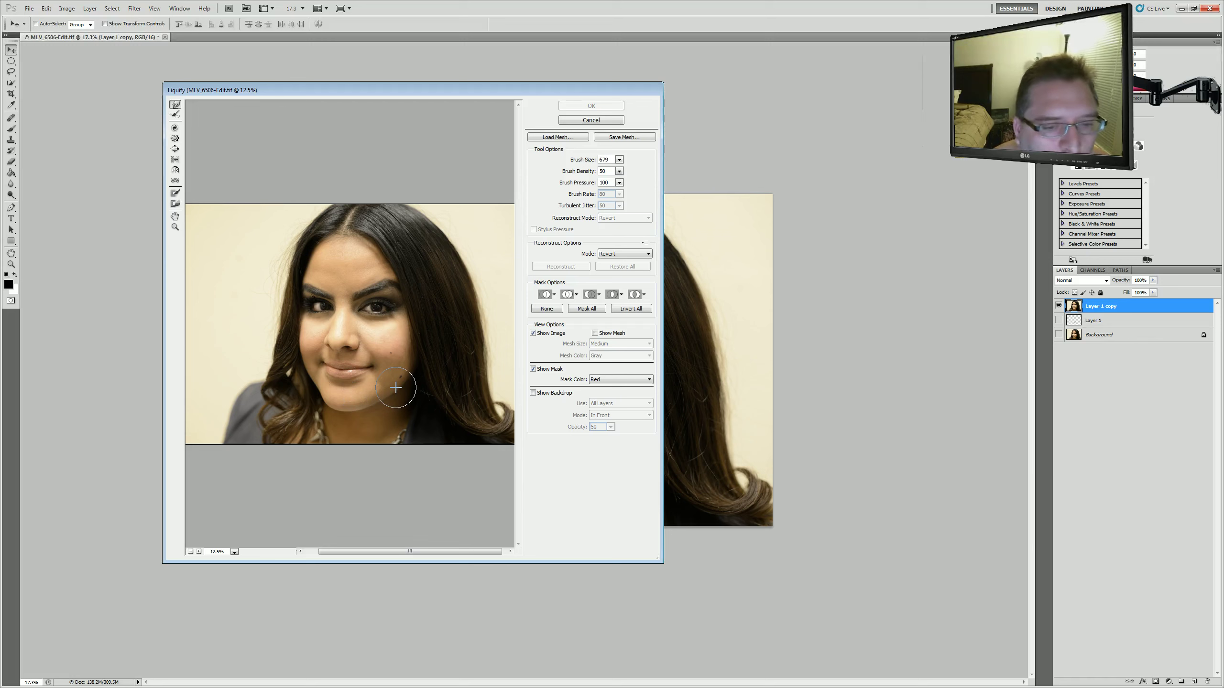
key("bracketright")
key("bracketright")
key("bracketright")
left_click(399, 384)
key("bracketright")
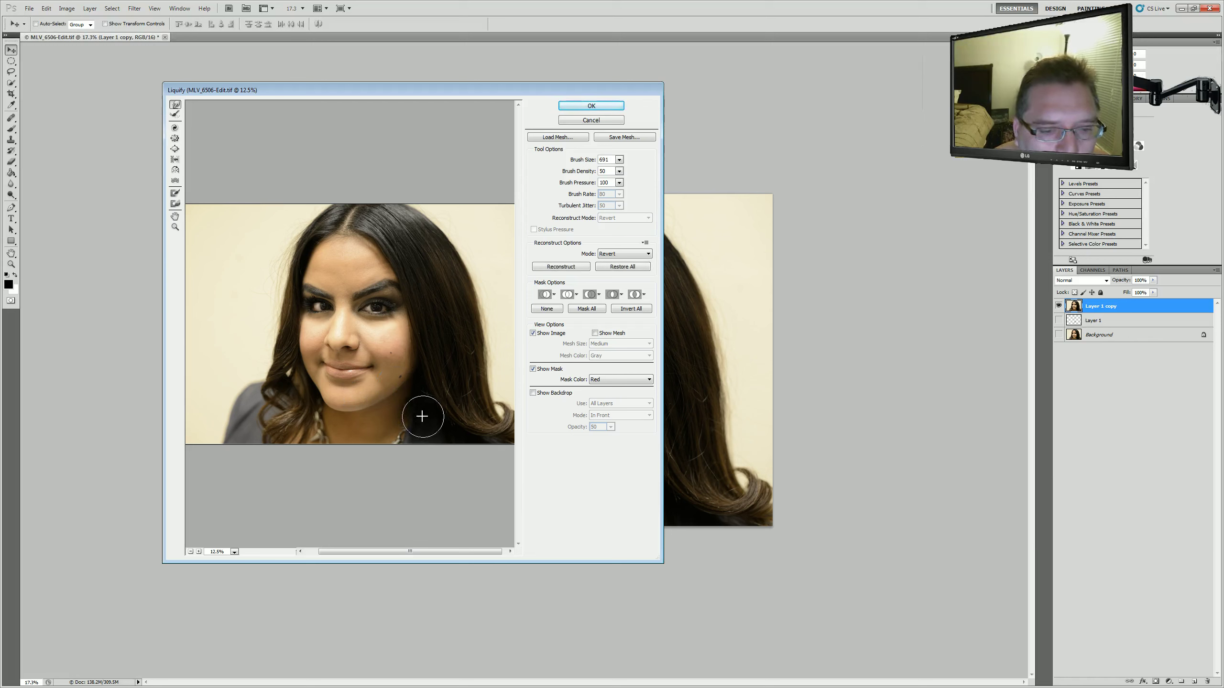
key("bracketright")
key("bracketright")
key("bracketright")
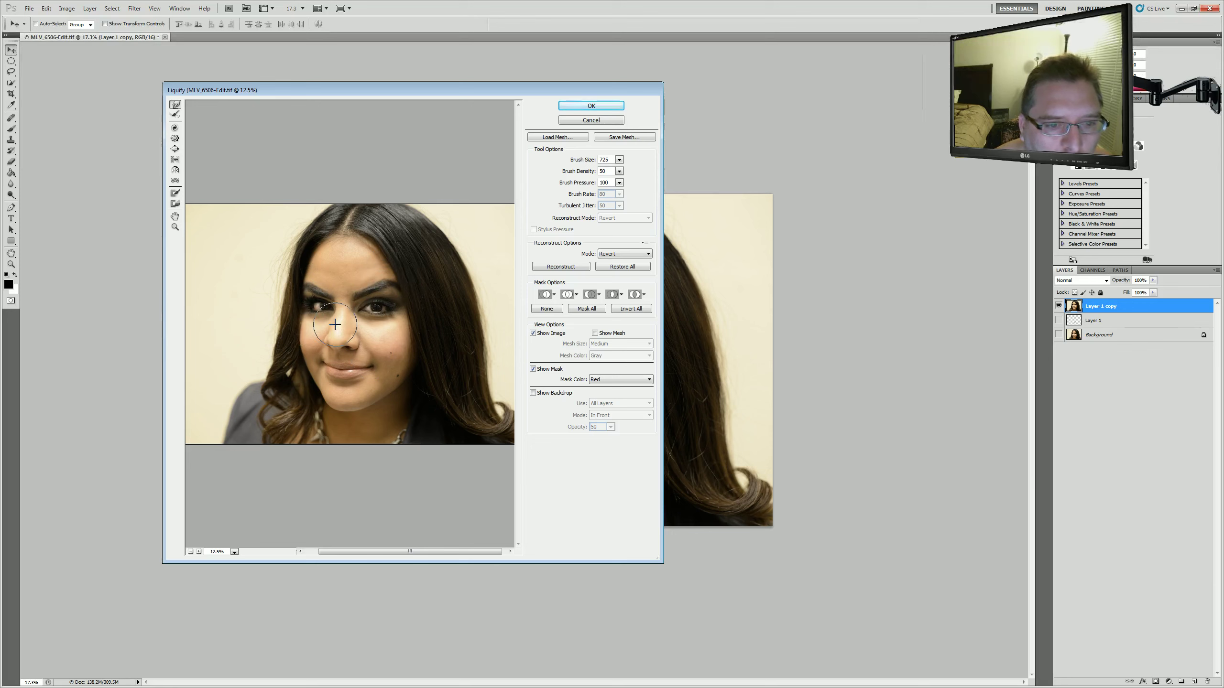
Settle the brush size at 697 and revert the chin warp to its natural shape.
key("bracketleft")
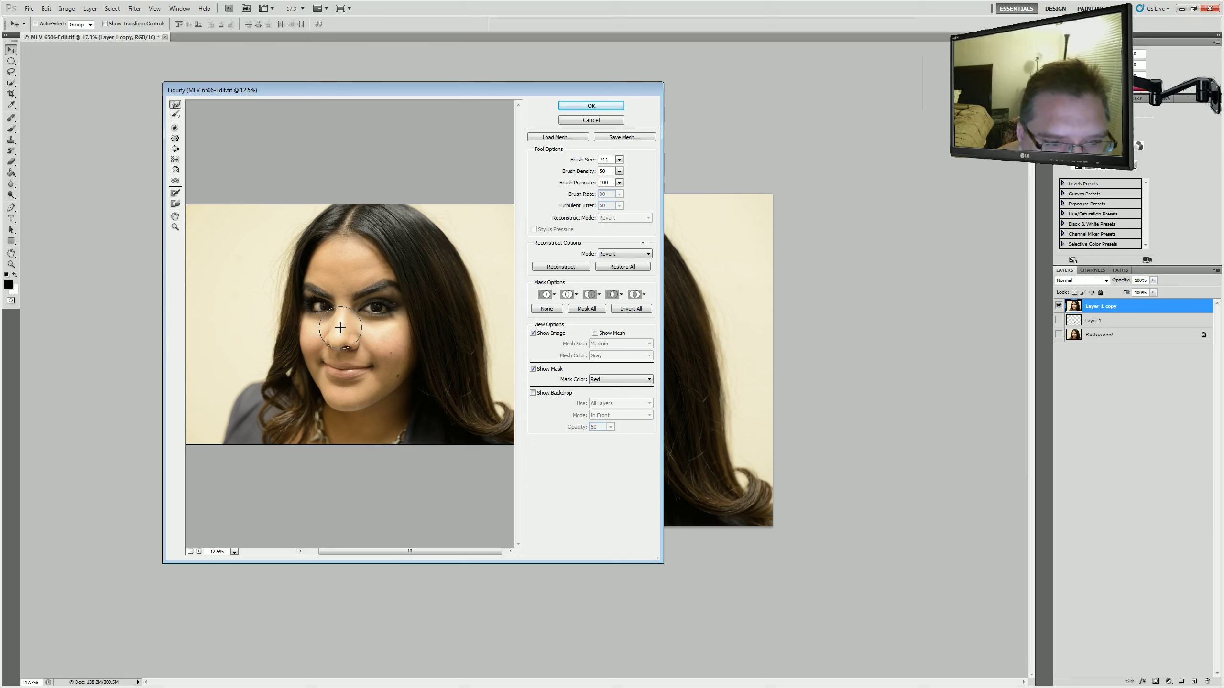
key("bracketleft")
key("bracketleft")
key("bracketleft")
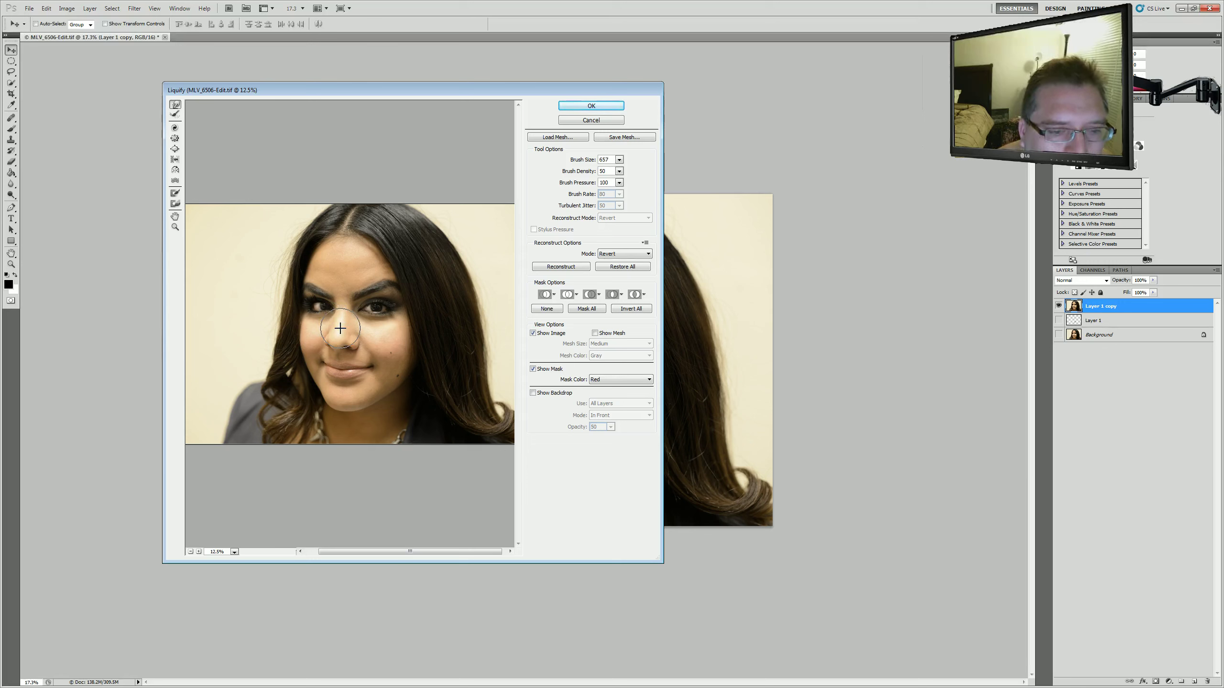
key("bracketleft")
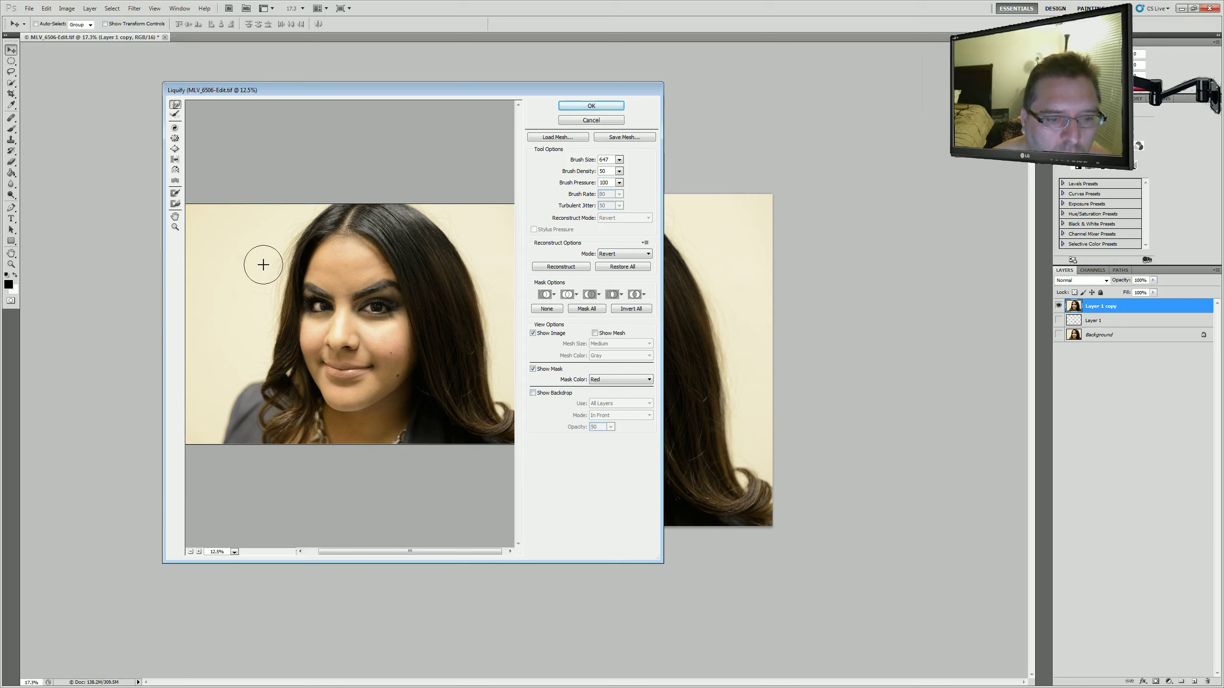
key("bracketright")
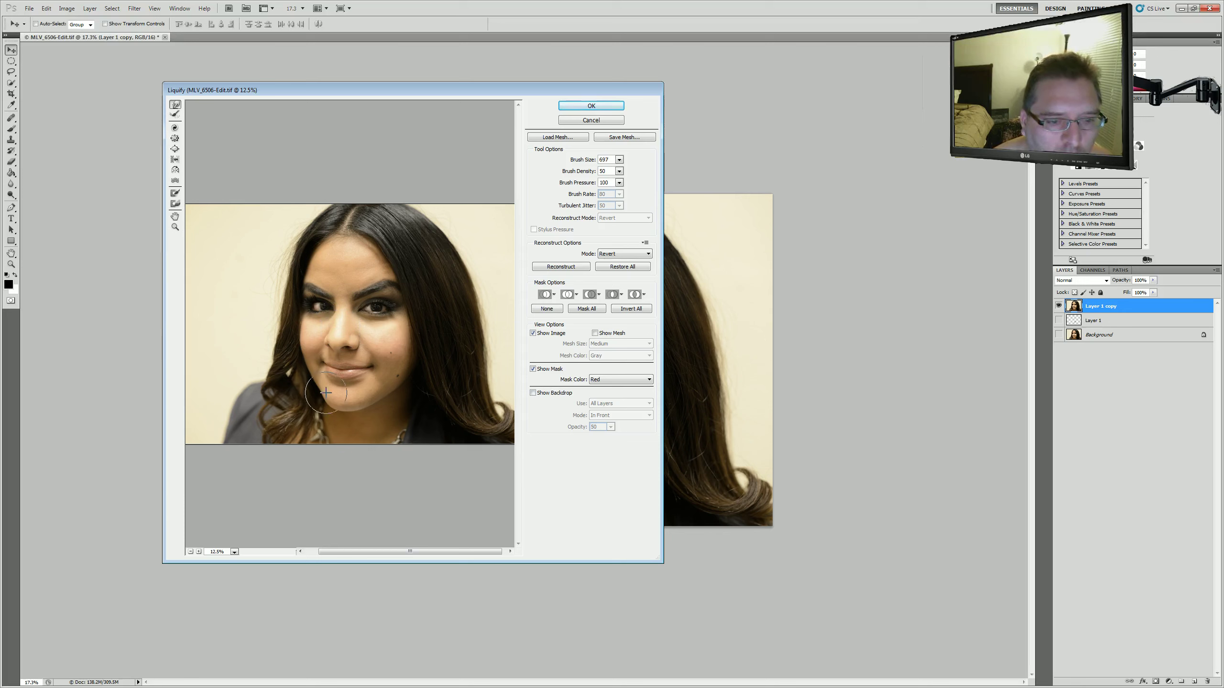
key("bracketright")
key("bracketright")
key("bracketright")
key("bracketleft")
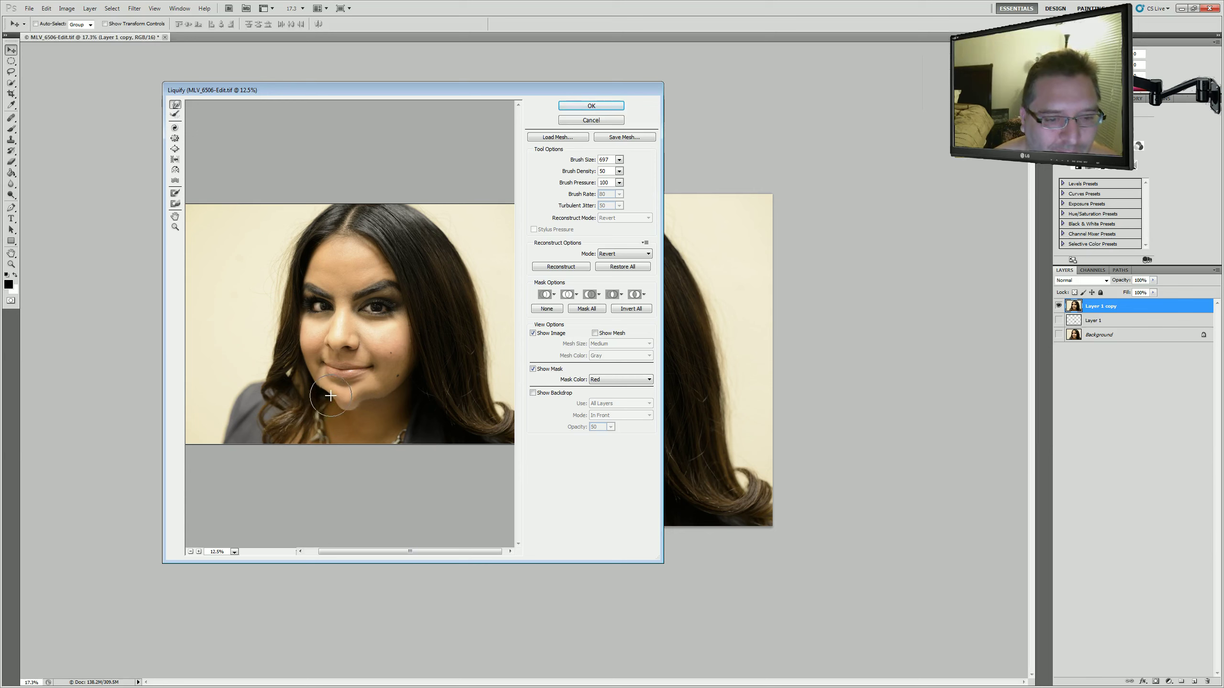
key("ctrl+alt+z")
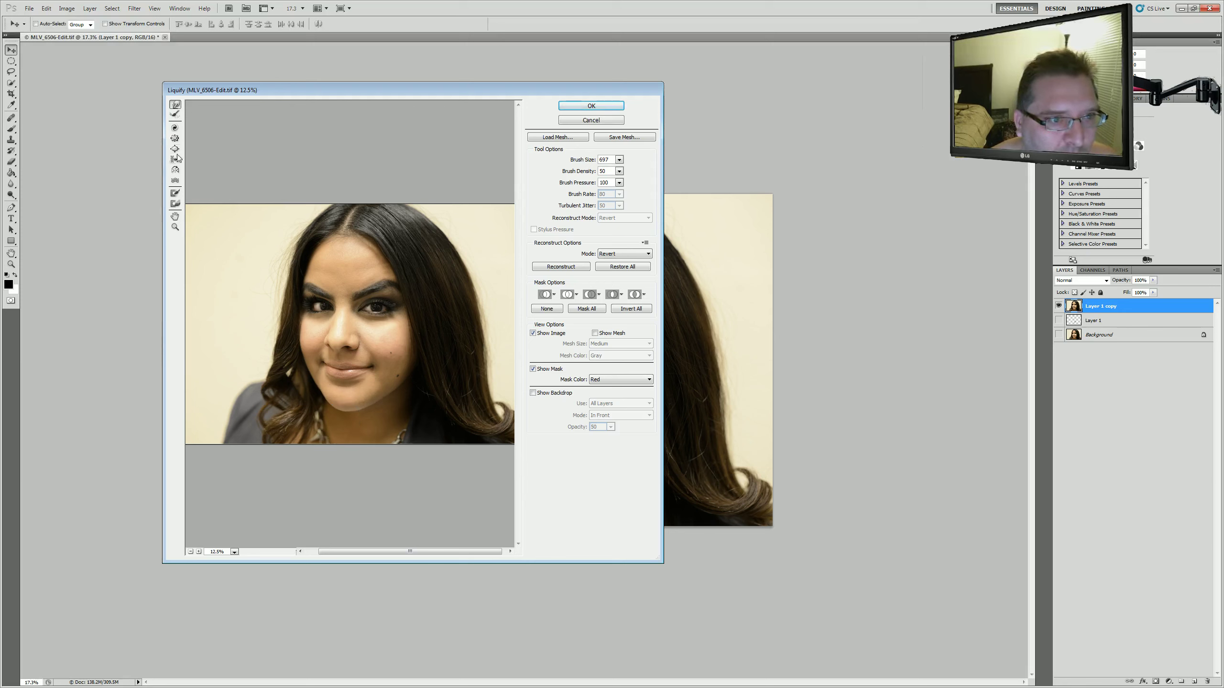
Bloat the nose area with the Bloat tool and apply the Liquify changes.
left_click(175, 139)
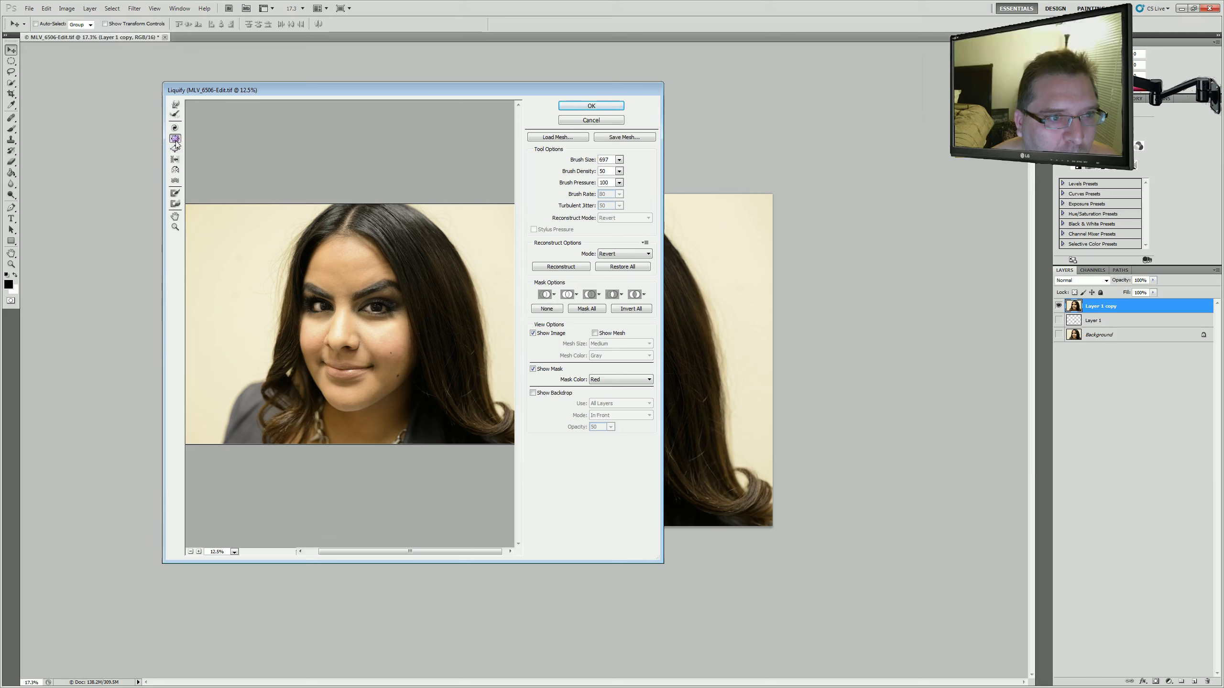
left_click(335, 326)
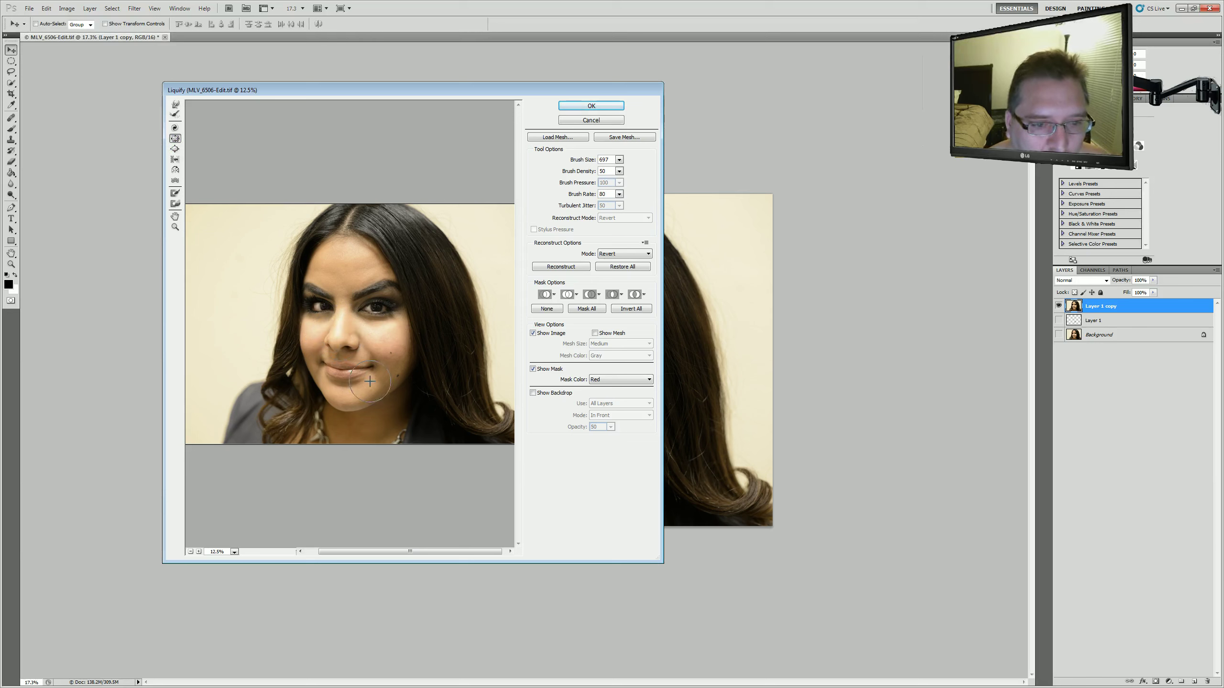
left_click(334, 330)
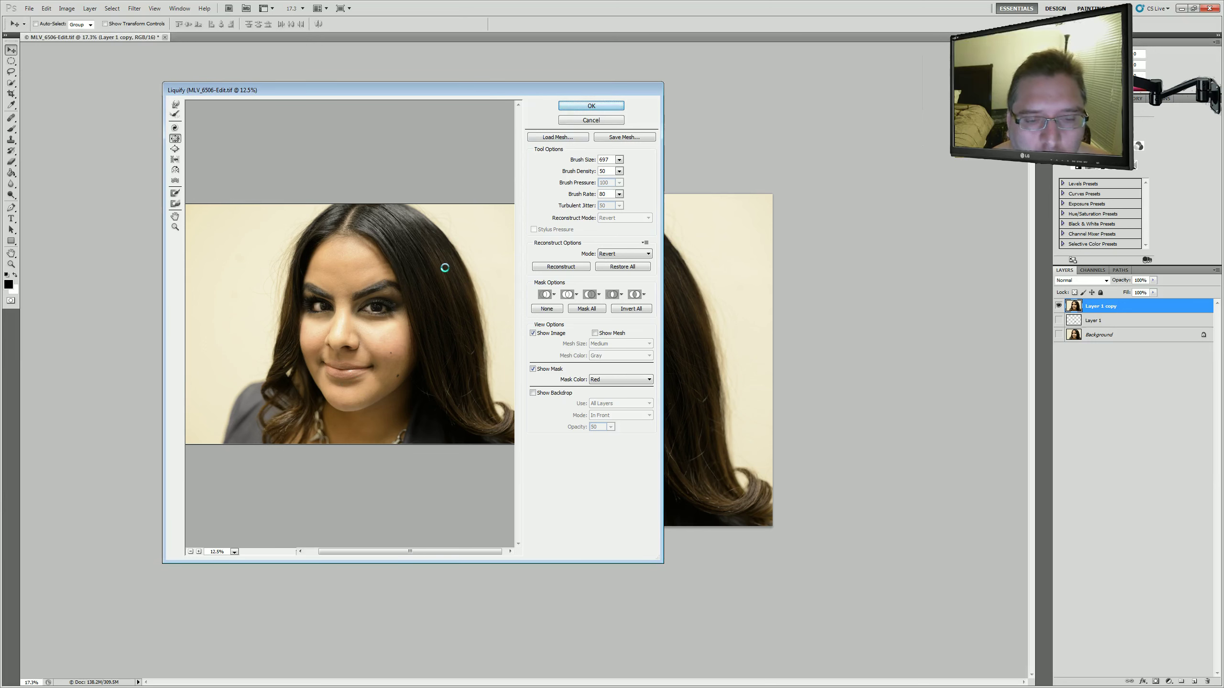
key("Return")
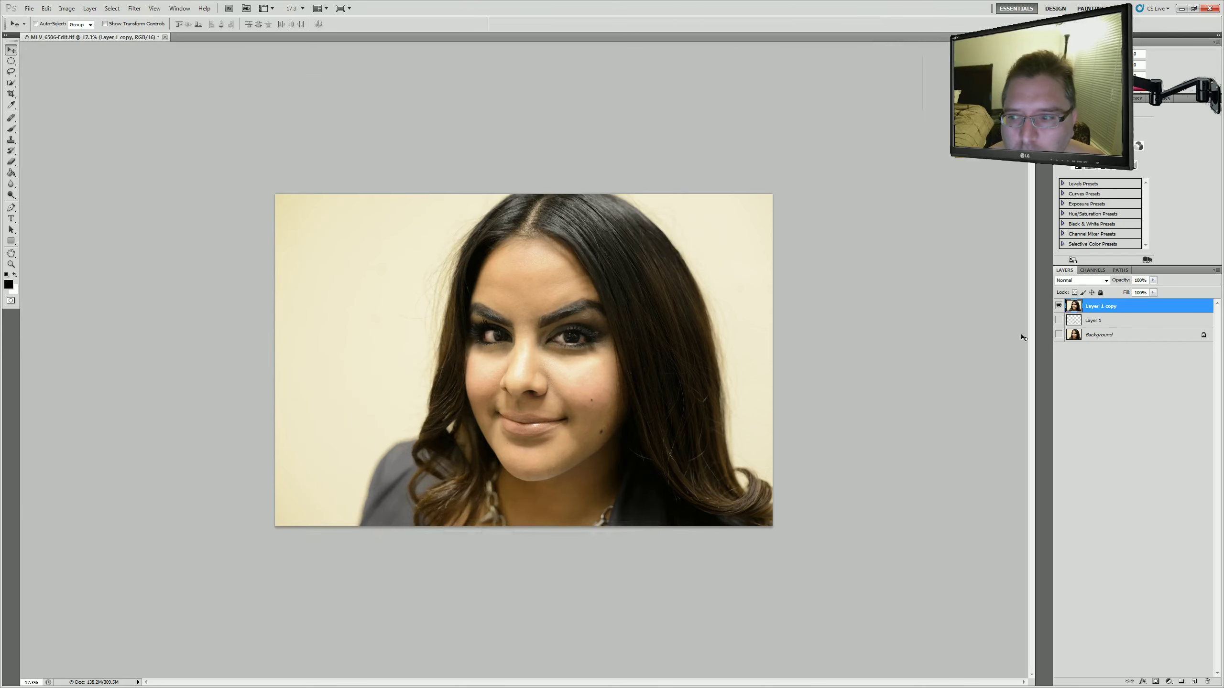
left_click(1058, 305)
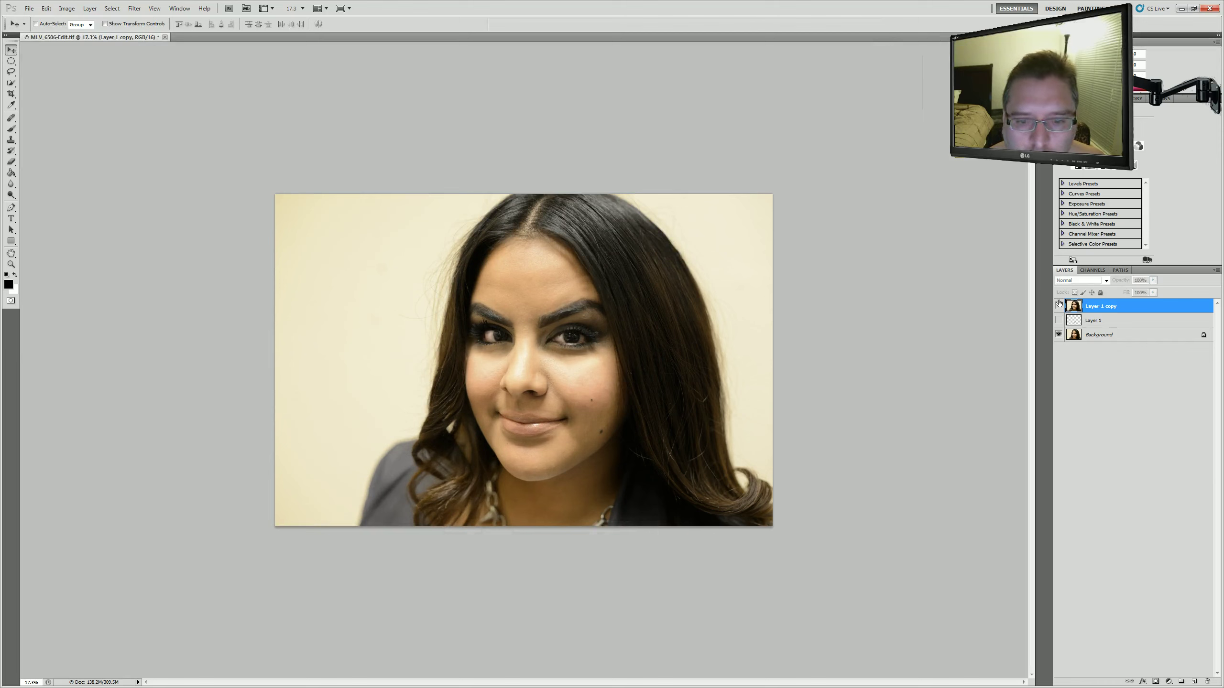
left_click(1058, 305)
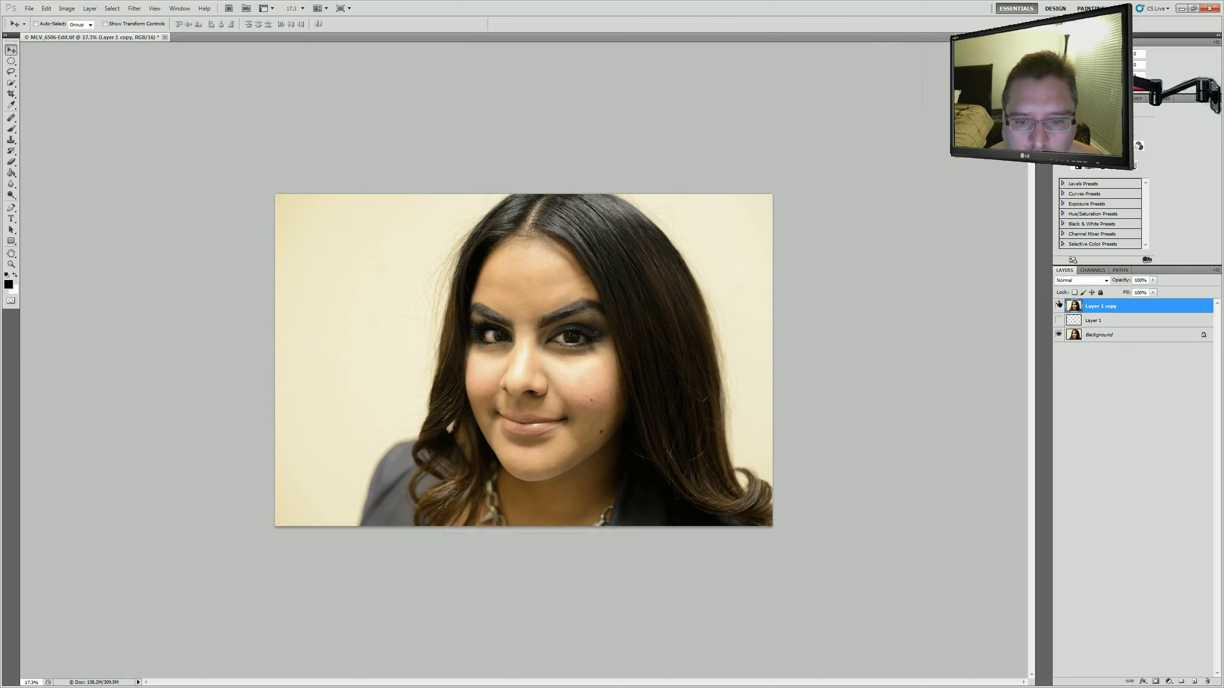
left_click(1058, 305)
left_click(1059, 305)
left_click(1058, 305)
left_click(1058, 305)
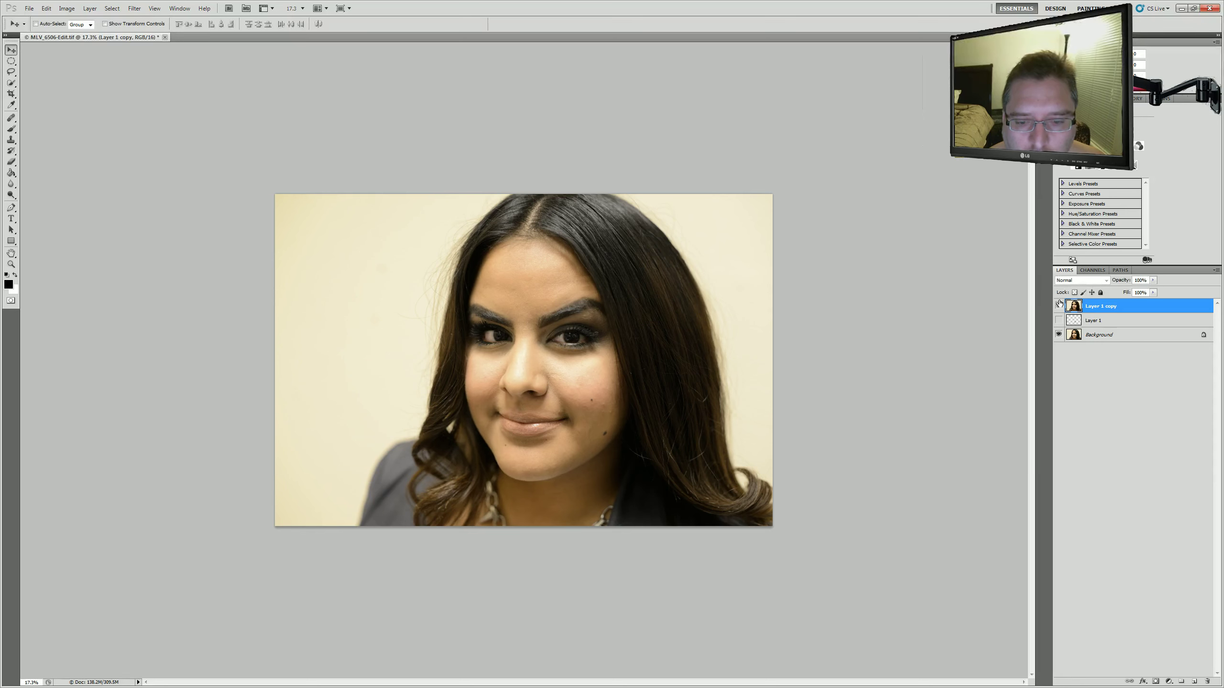
left_click(1058, 305)
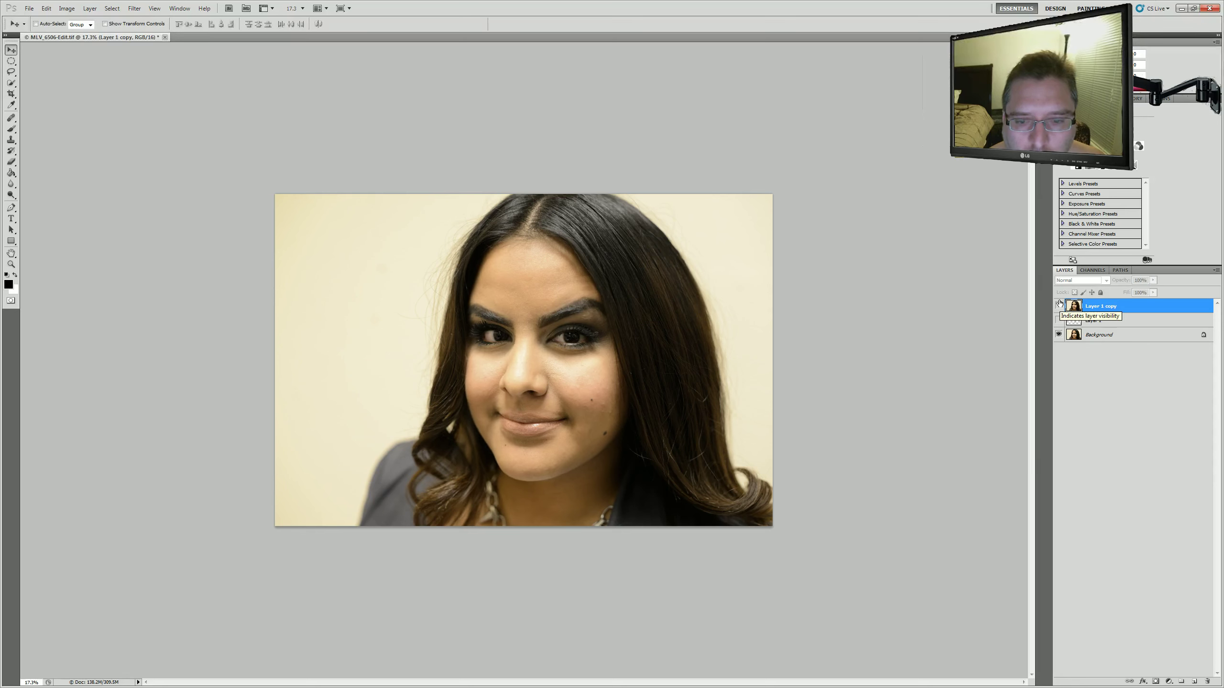
left_click(1058, 305)
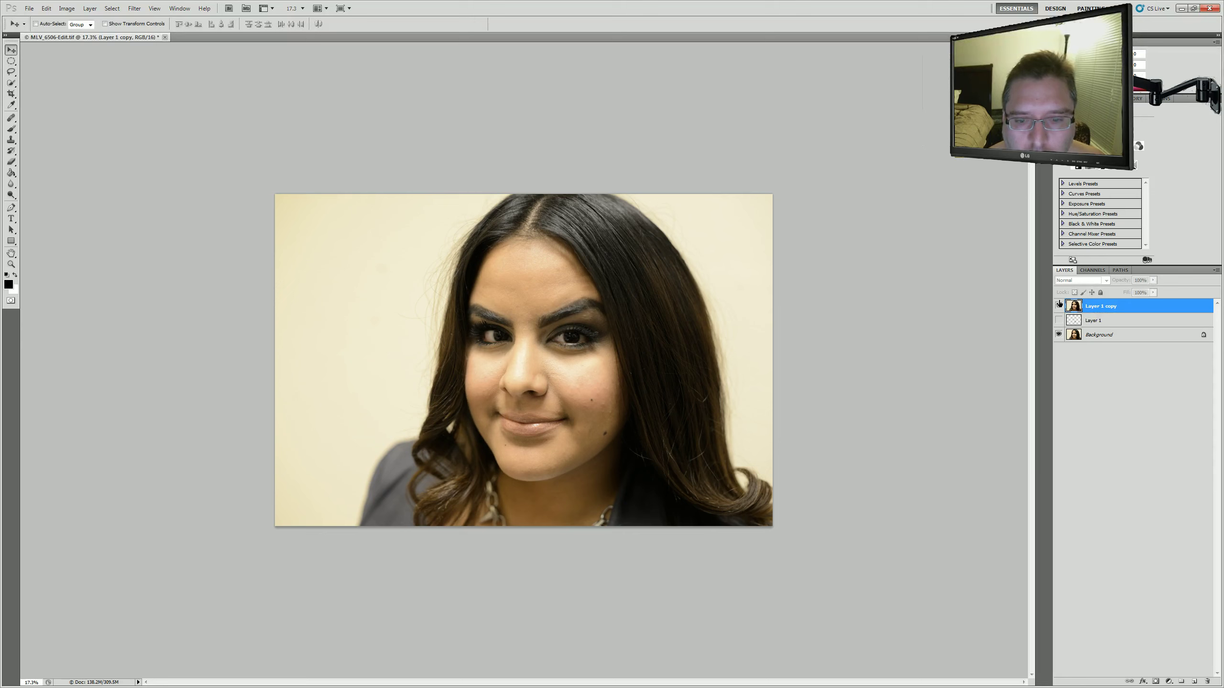
left_click(1059, 305)
left_click(1058, 305)
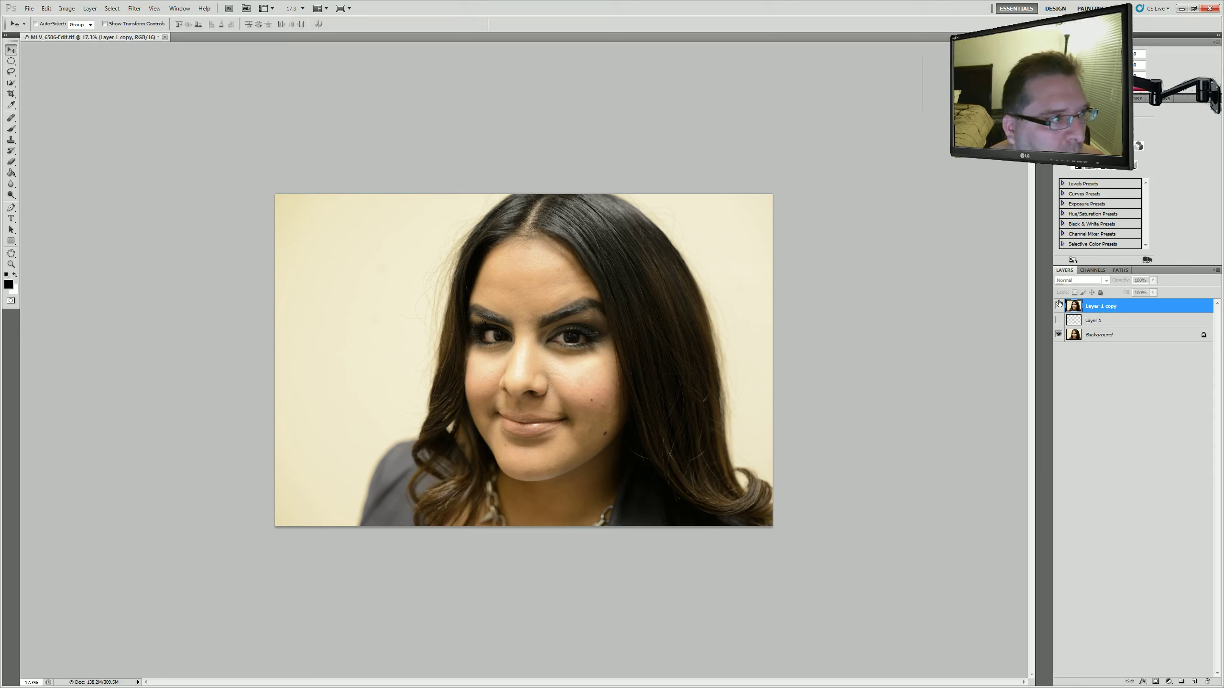
left_click(1058, 305)
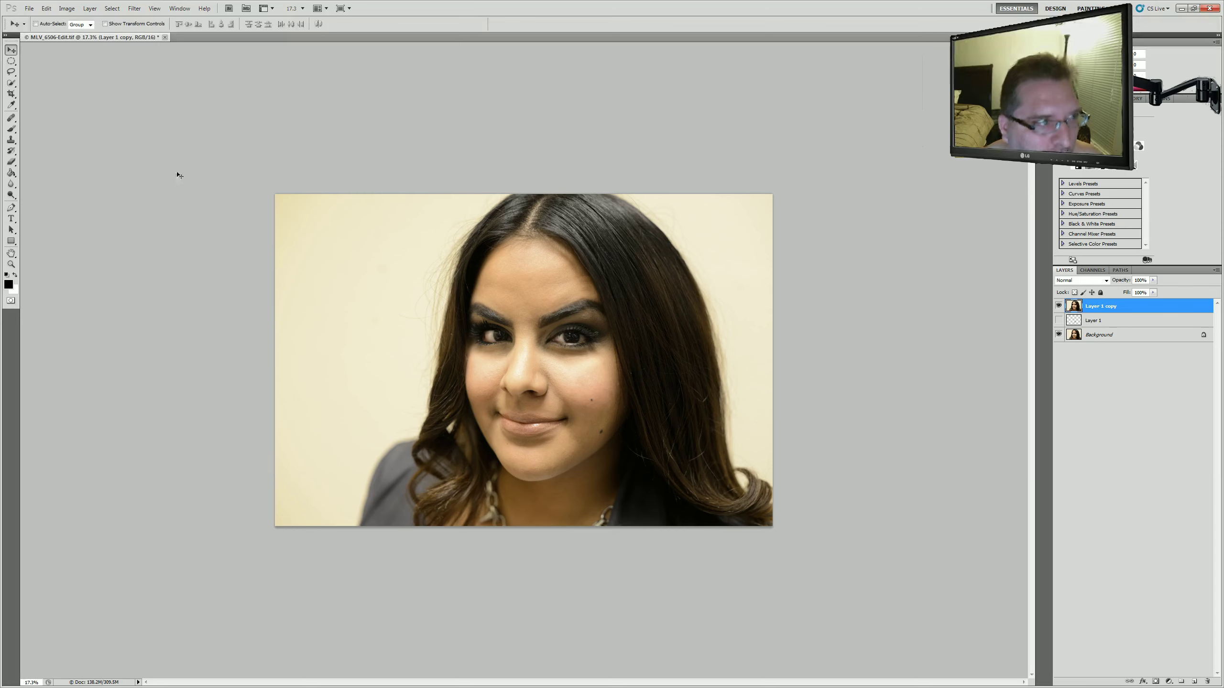
Zoom to 37.1%, compare Layer 1 copy on and off, and bring up the File menu.
key("ctrl+plus")
key("ctrl+plus")
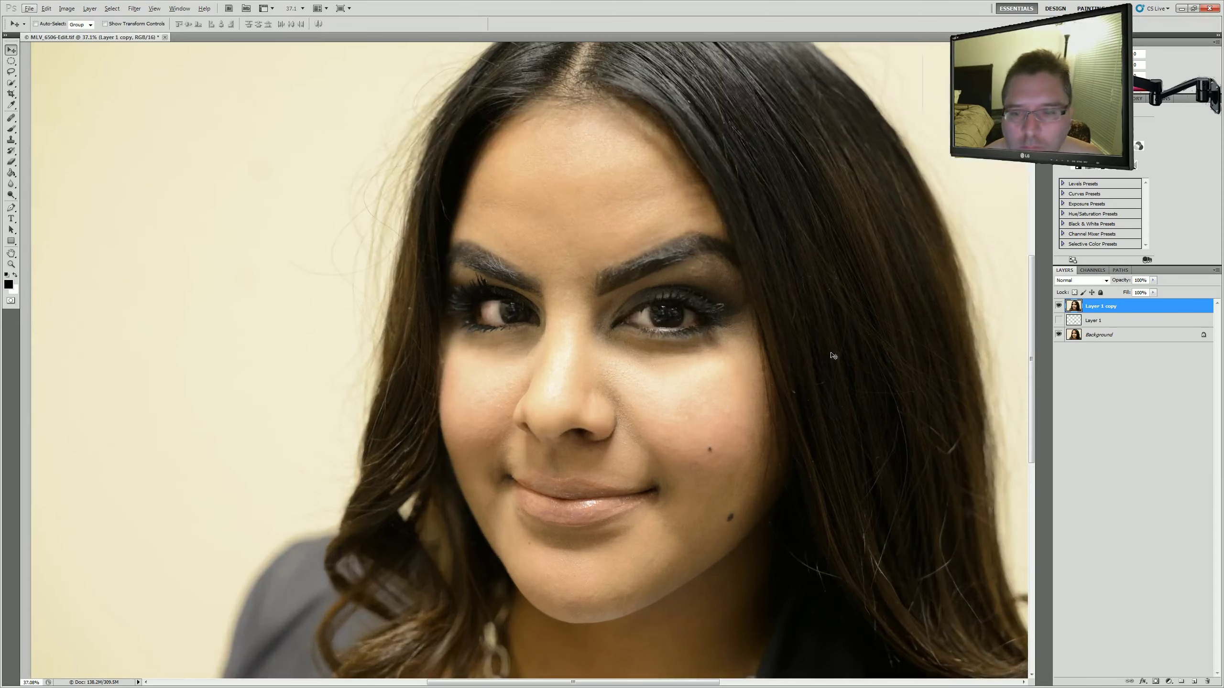
left_click(1058, 305)
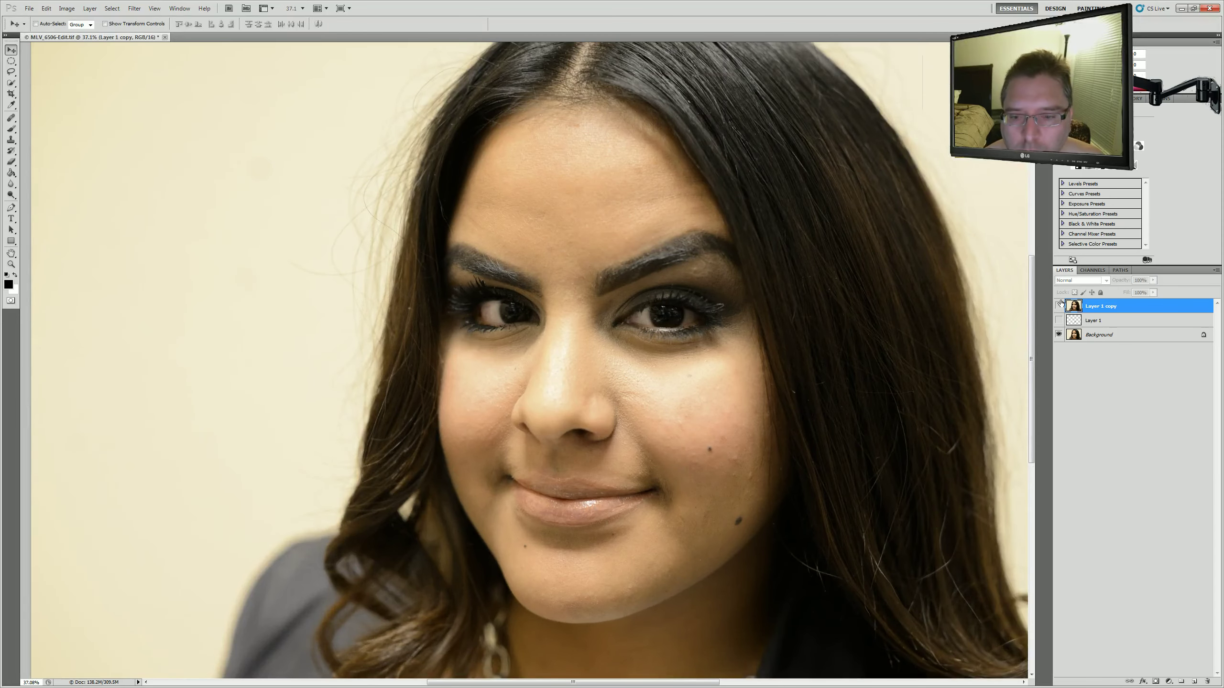
left_click(1058, 305)
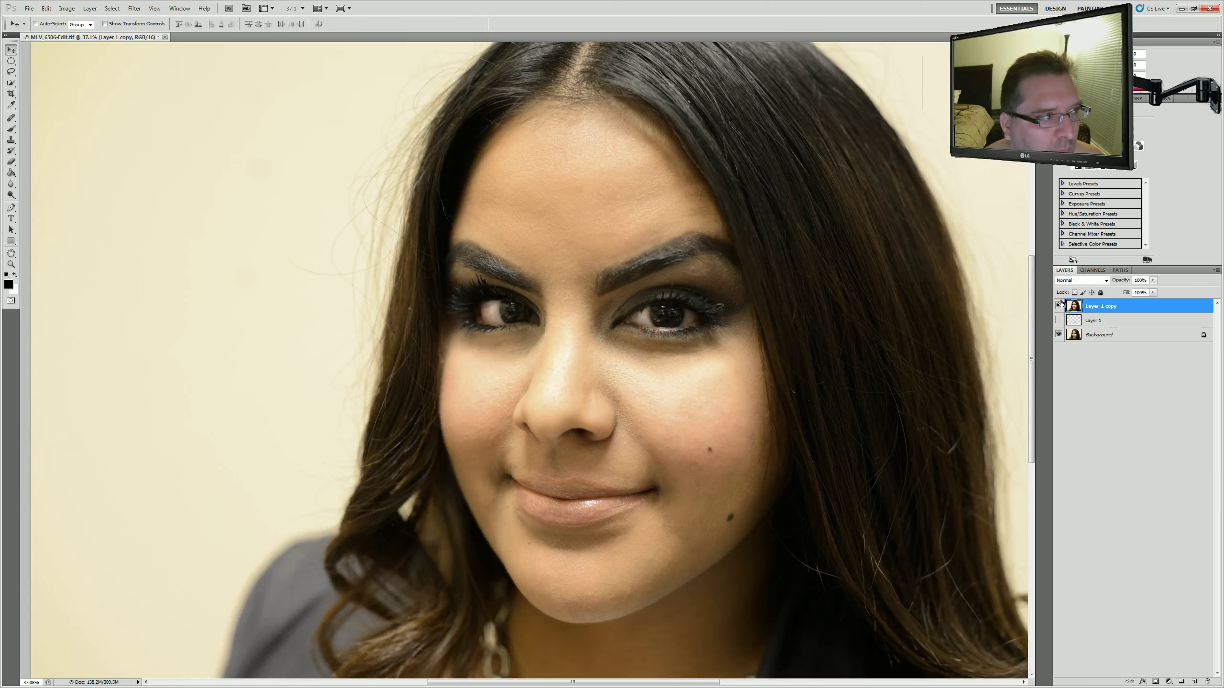
left_click(1058, 304)
left_click(1058, 305)
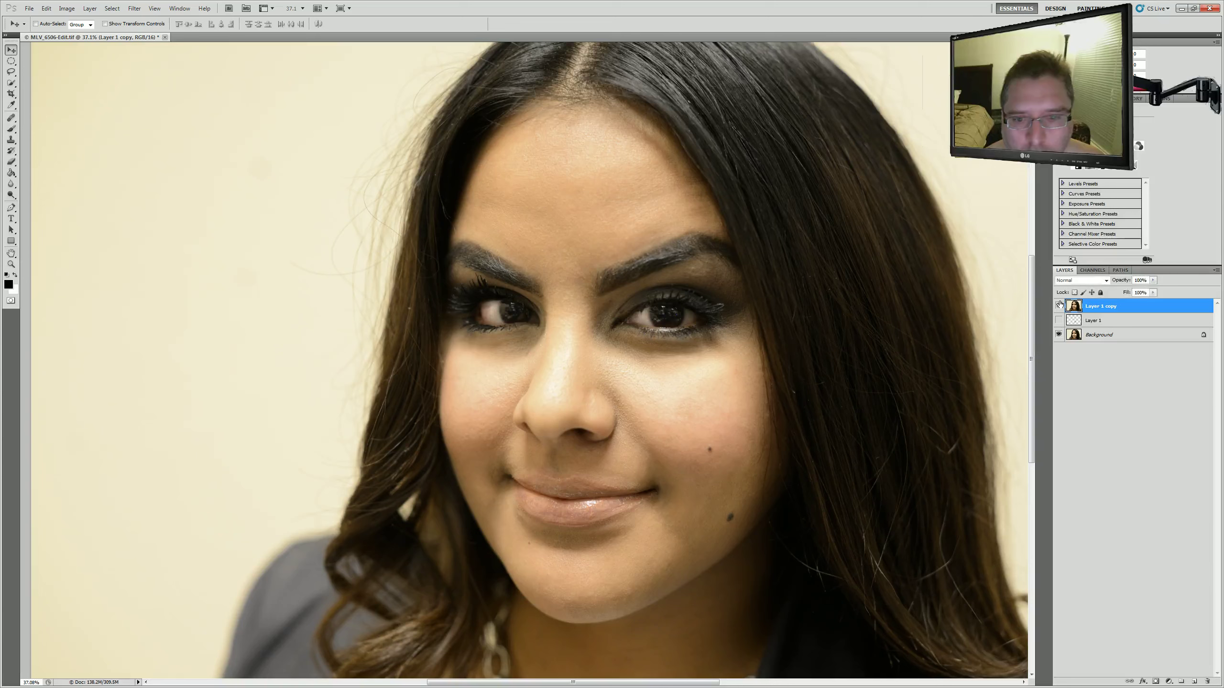
left_click(1059, 305)
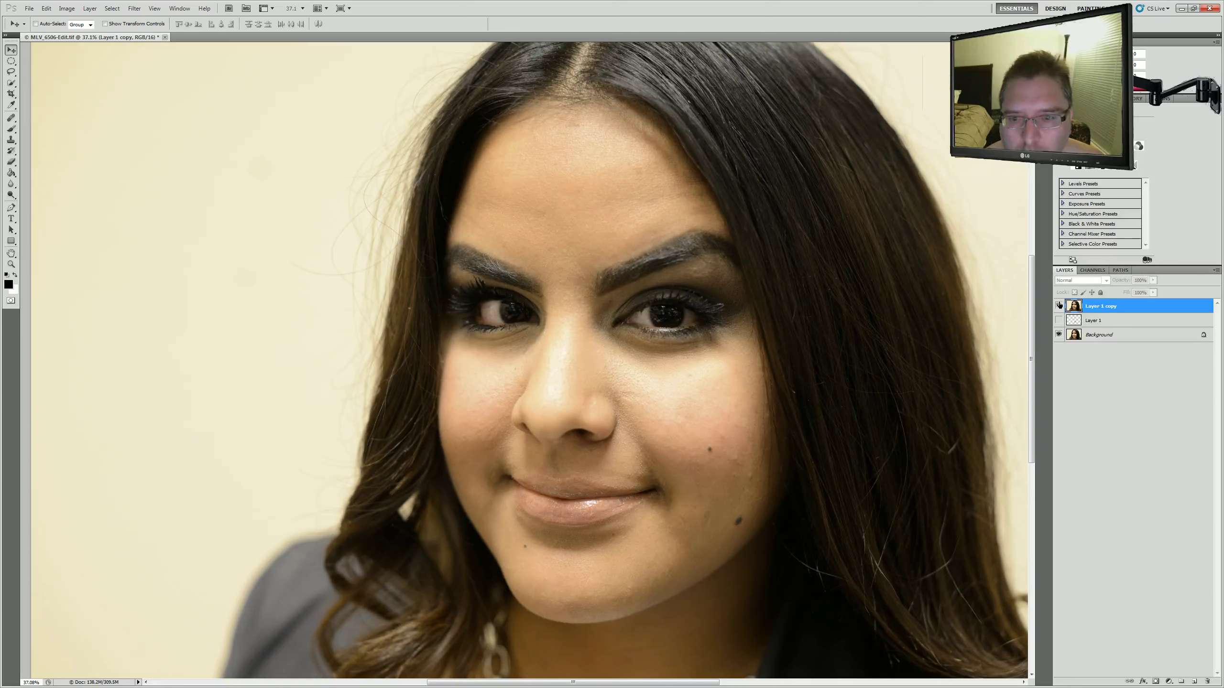
left_click(1058, 305)
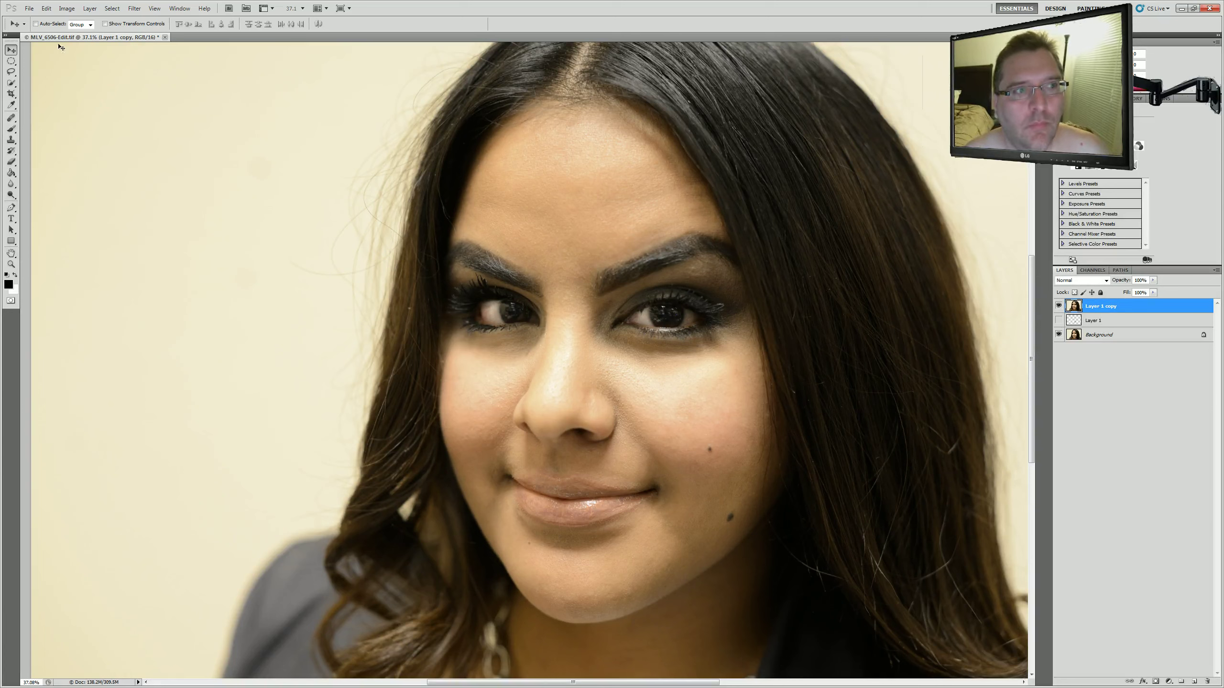
left_click(28, 8)
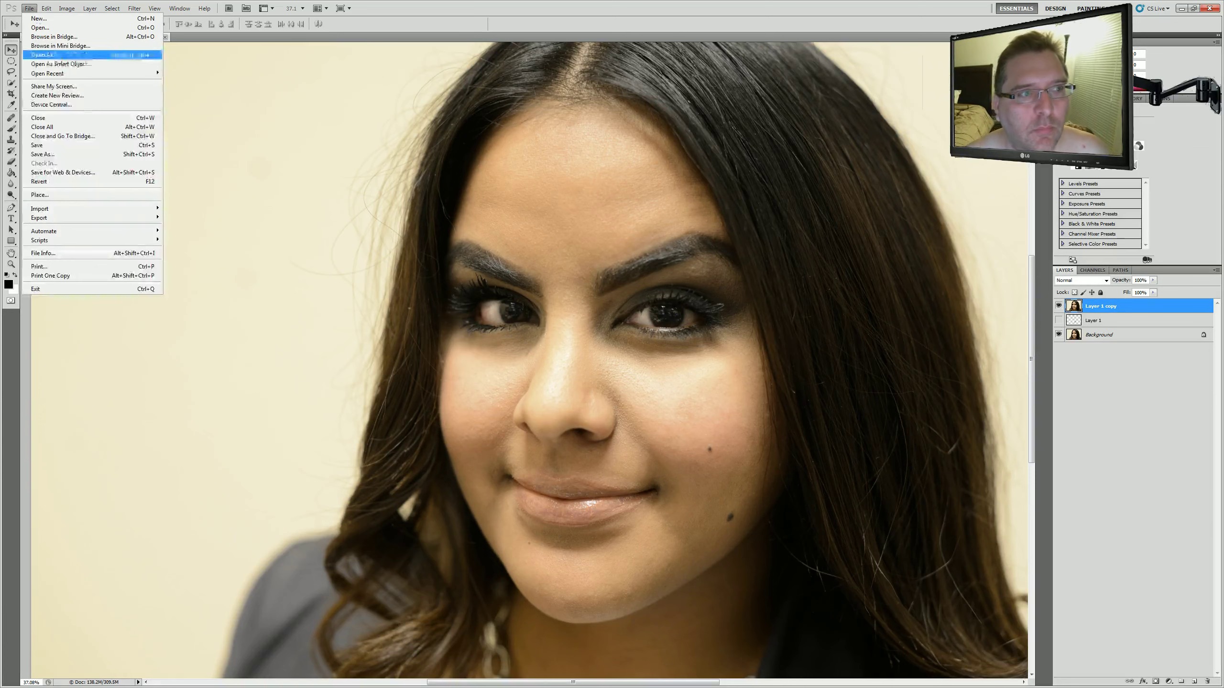
Save the portrait and nudge Layer 1 copy's content slightly upward.
left_click(84, 145)
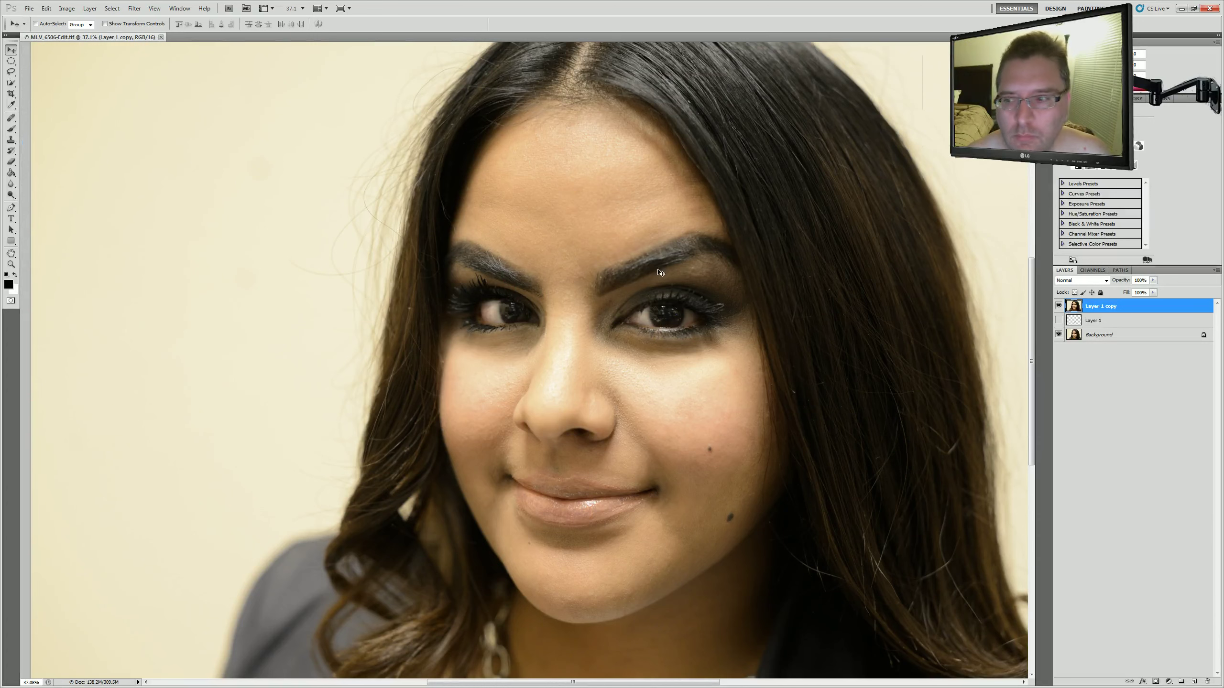
key("shift+Up")
key("shift+Up")
key("shift+Up")
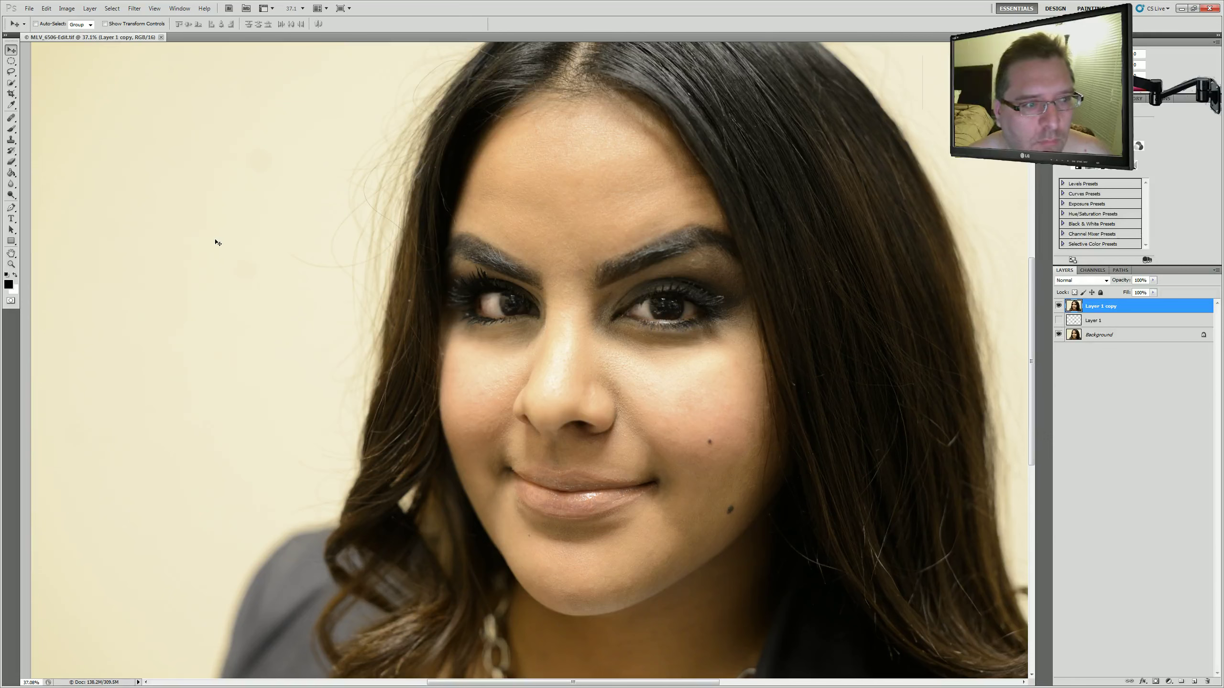
Set up the Burn tool with size 100, Shadows range and 19% exposure.
left_click_drag(11, 195, 39, 206)
key("bracketright")
key("bracketright")
key("bracketright")
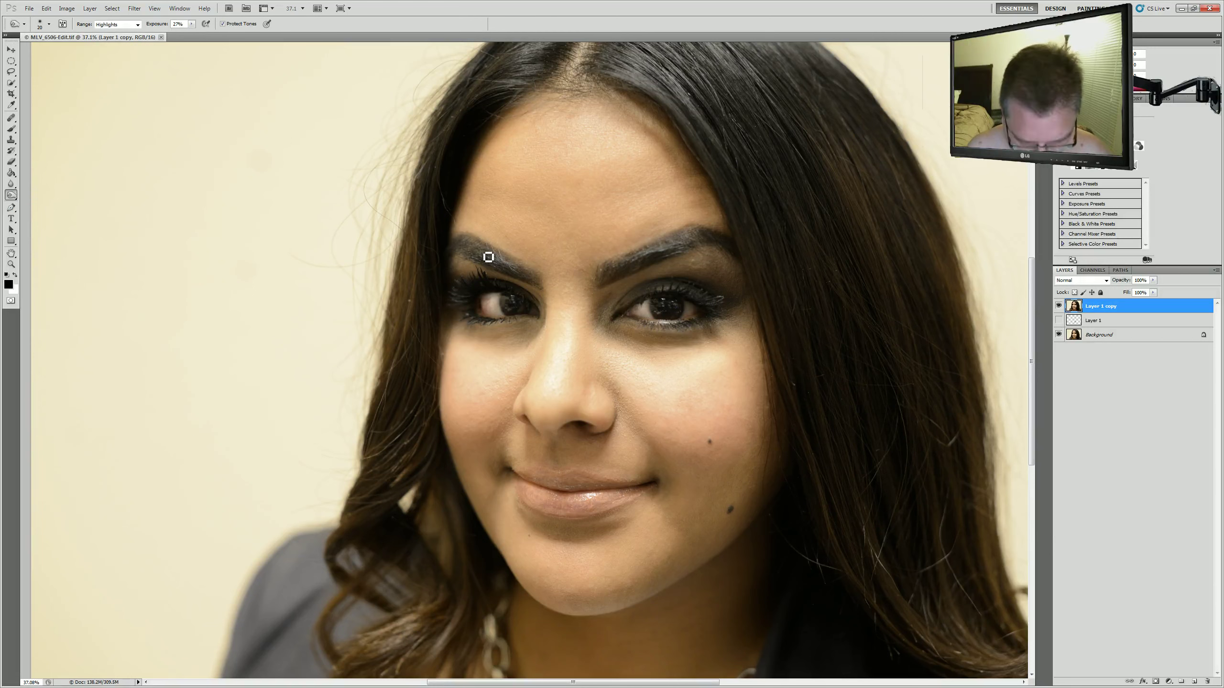
key("bracketright")
key("bracketright")
key("bracketright")
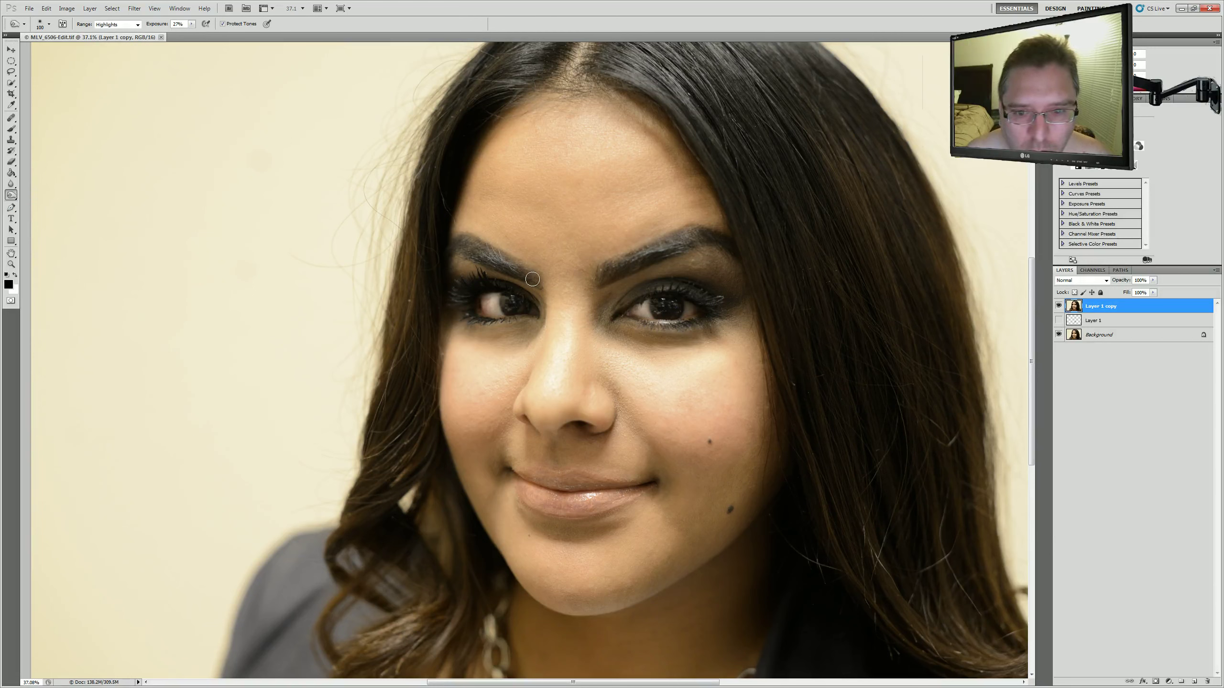
left_click(118, 24)
left_click(111, 38)
left_click(192, 23)
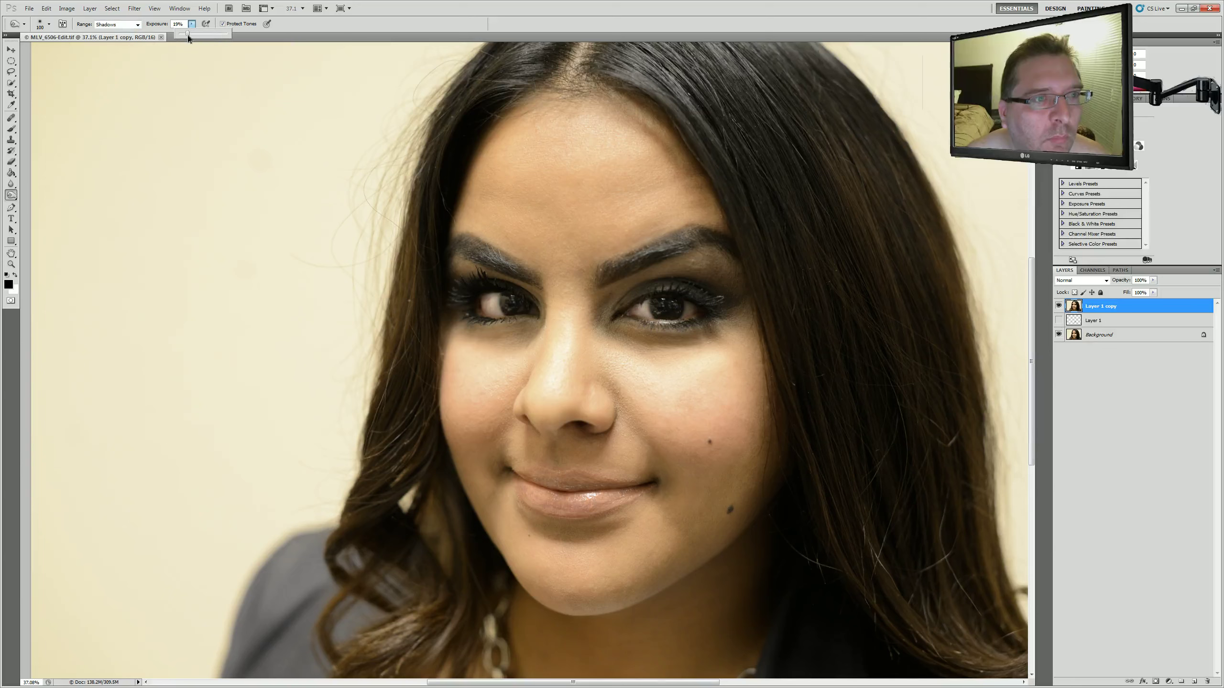
left_click(527, 275)
Darken both eyebrows and the lower lash lines of both eyes.
left_click_drag(527, 276, 455, 247)
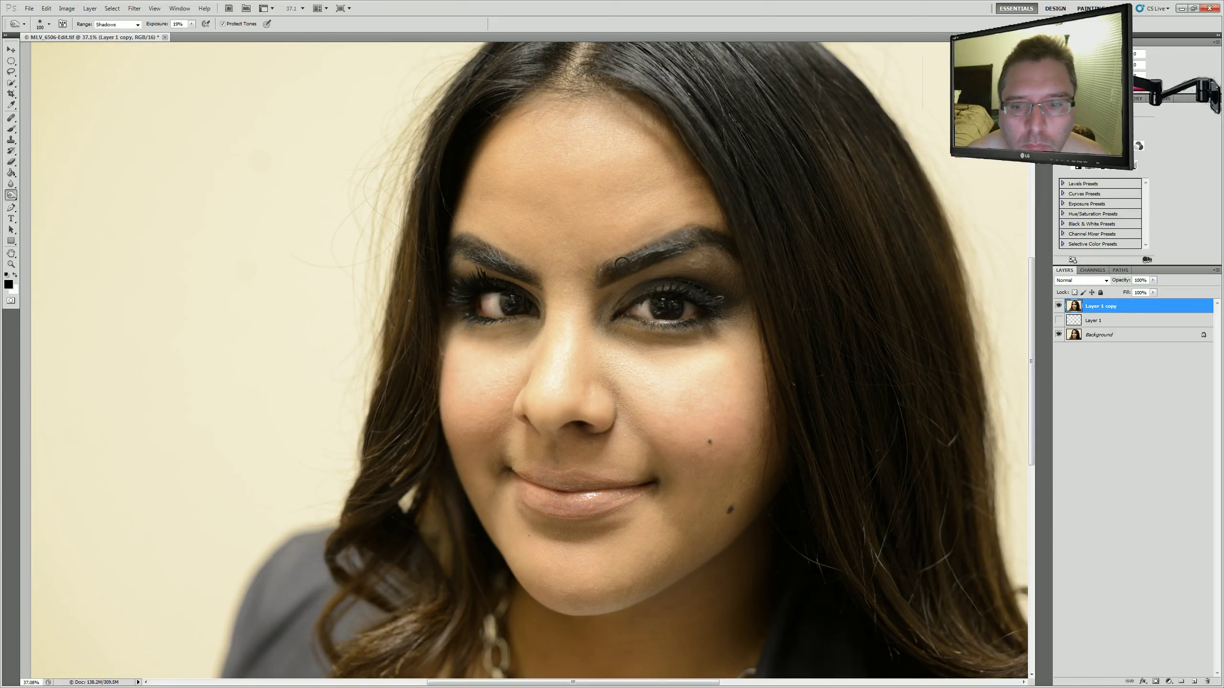
left_click_drag(621, 264, 731, 248)
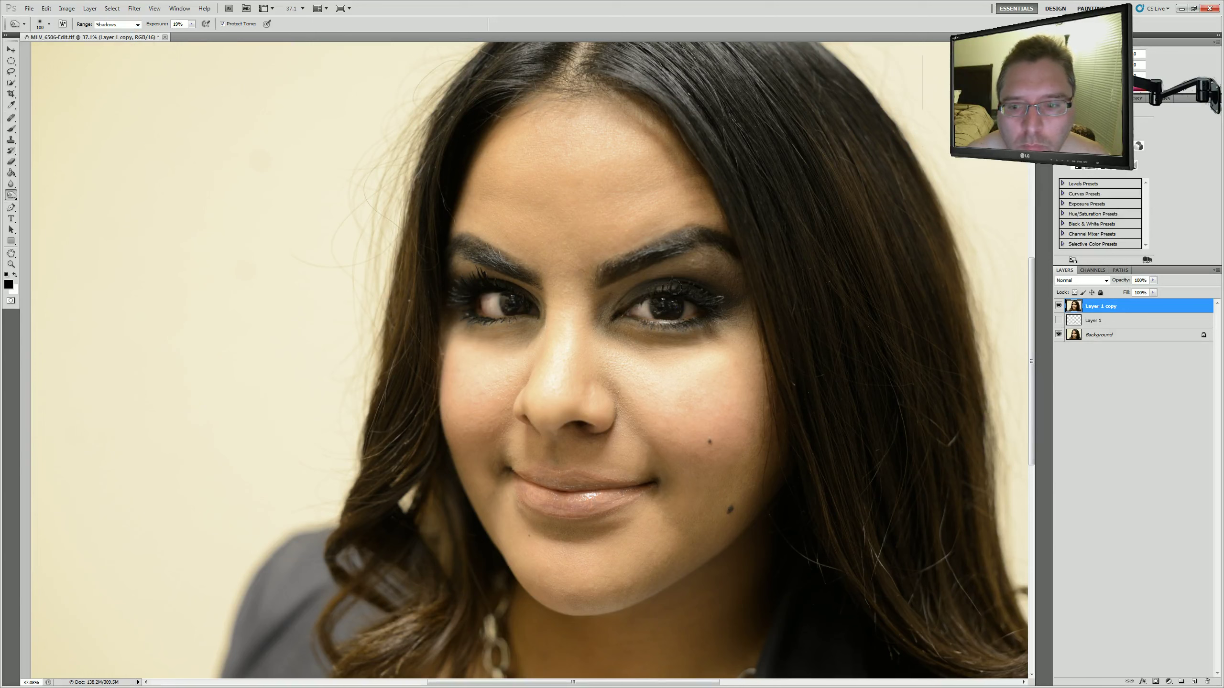
left_click_drag(613, 316, 699, 326)
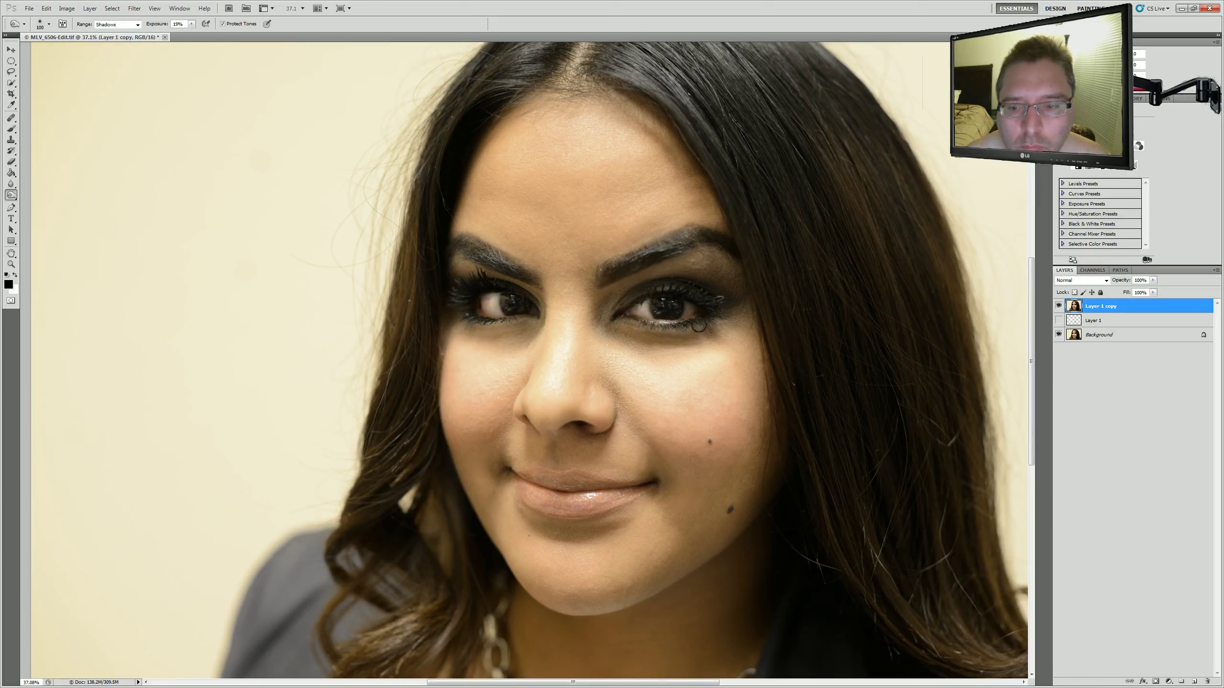
mouse_move(530, 321)
left_mouse_down()
mouse_move(491, 324)
mouse_move(457, 288)
mouse_move(452, 250)
left_mouse_up()
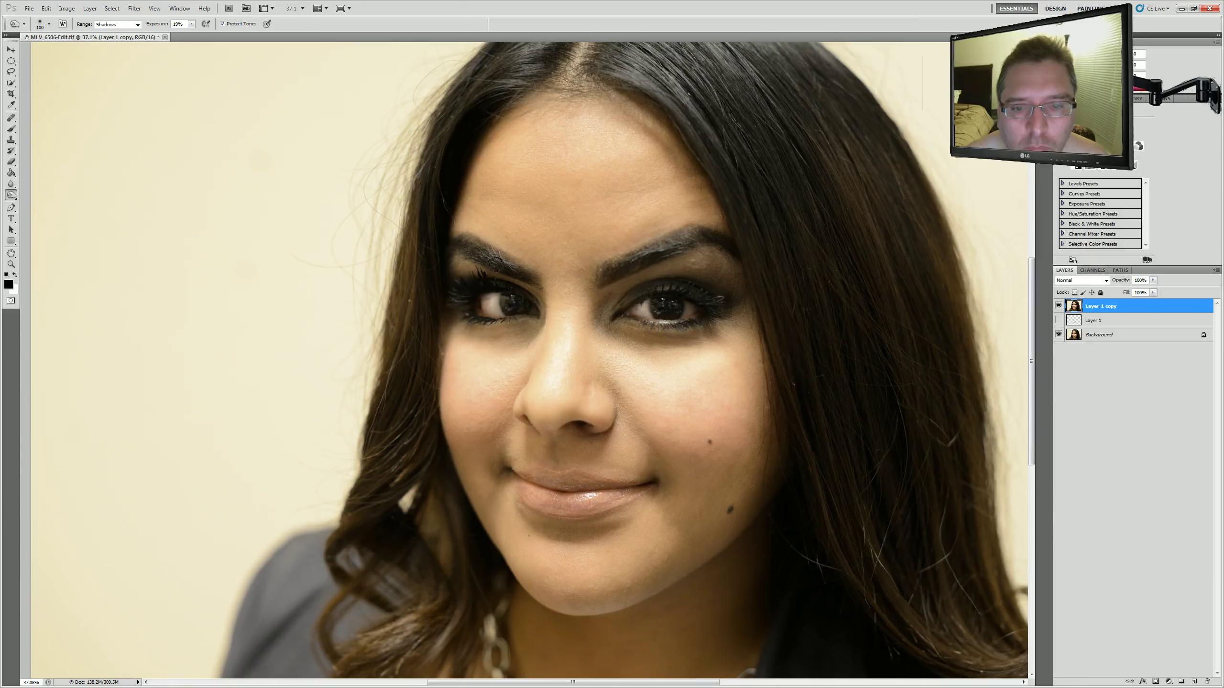
left_click_drag(615, 274, 696, 237)
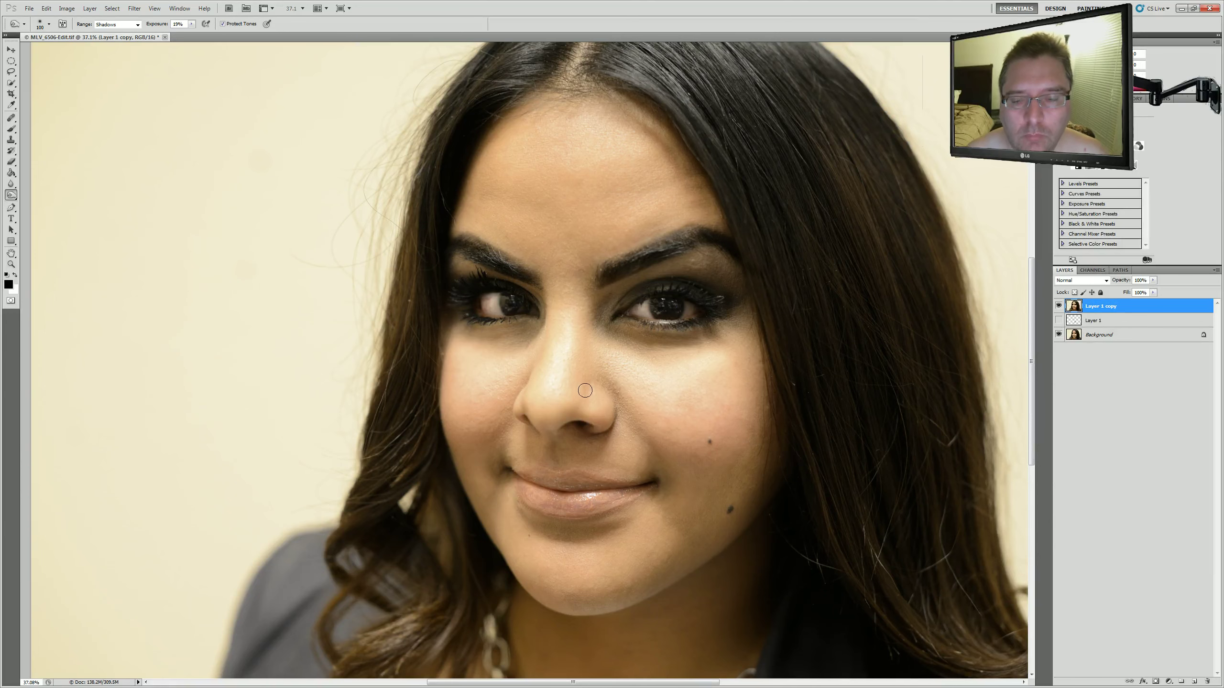
scroll(568, 388, "down", 3)
scroll(538, 377, "down", 1)
Zoom in and out to inspect the darkened eyebrows and lash lines.
scroll(537, 377, "up", 1)
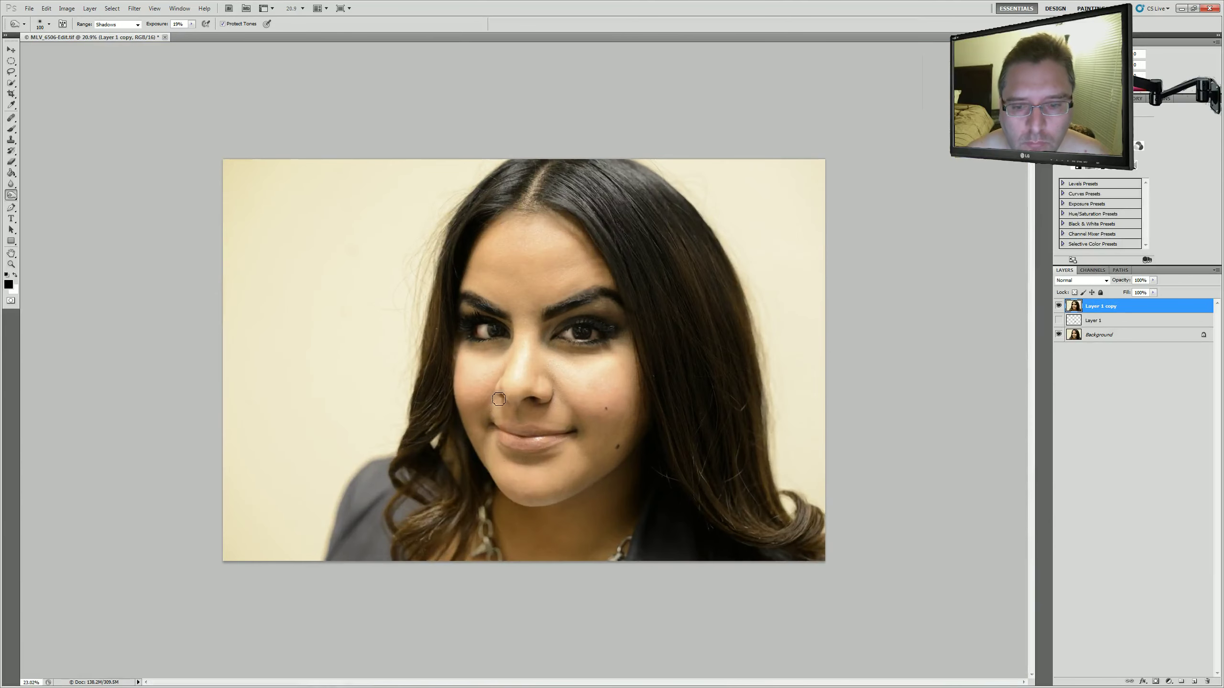
scroll(537, 378, "up", 2)
scroll(538, 377, "up", 1)
scroll(538, 377, "up", 1)
scroll(530, 400, "up", 1)
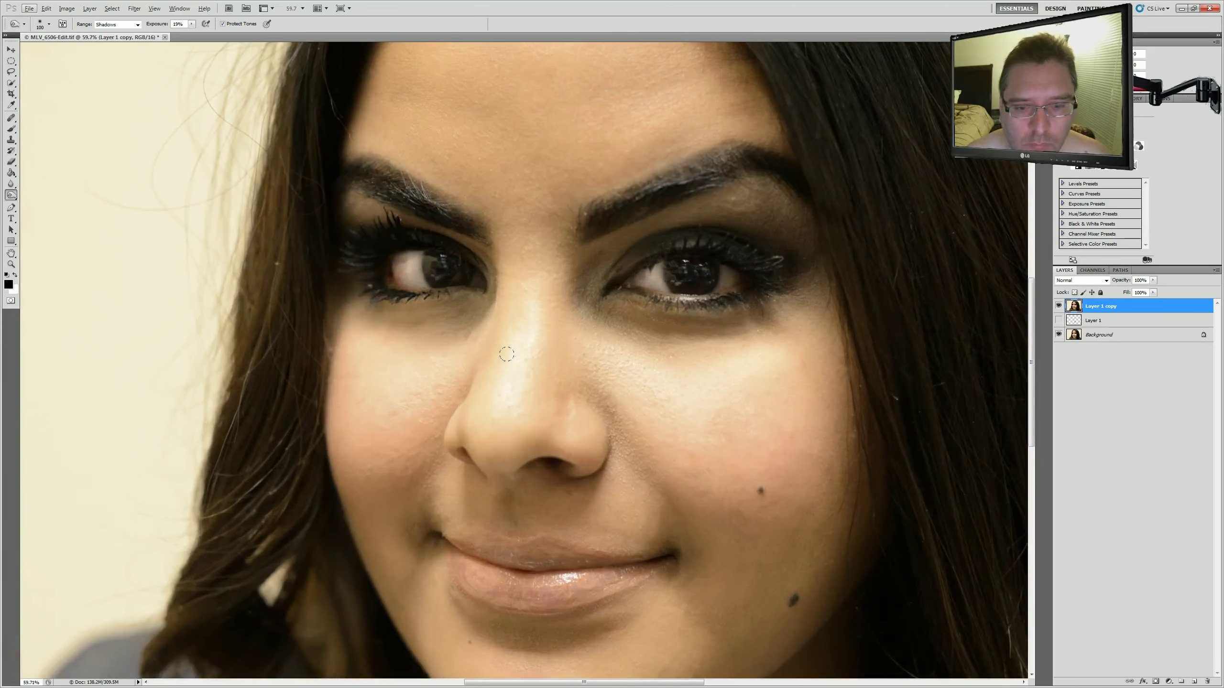
scroll(523, 428, "up", 1)
scroll(524, 427, "down", 1)
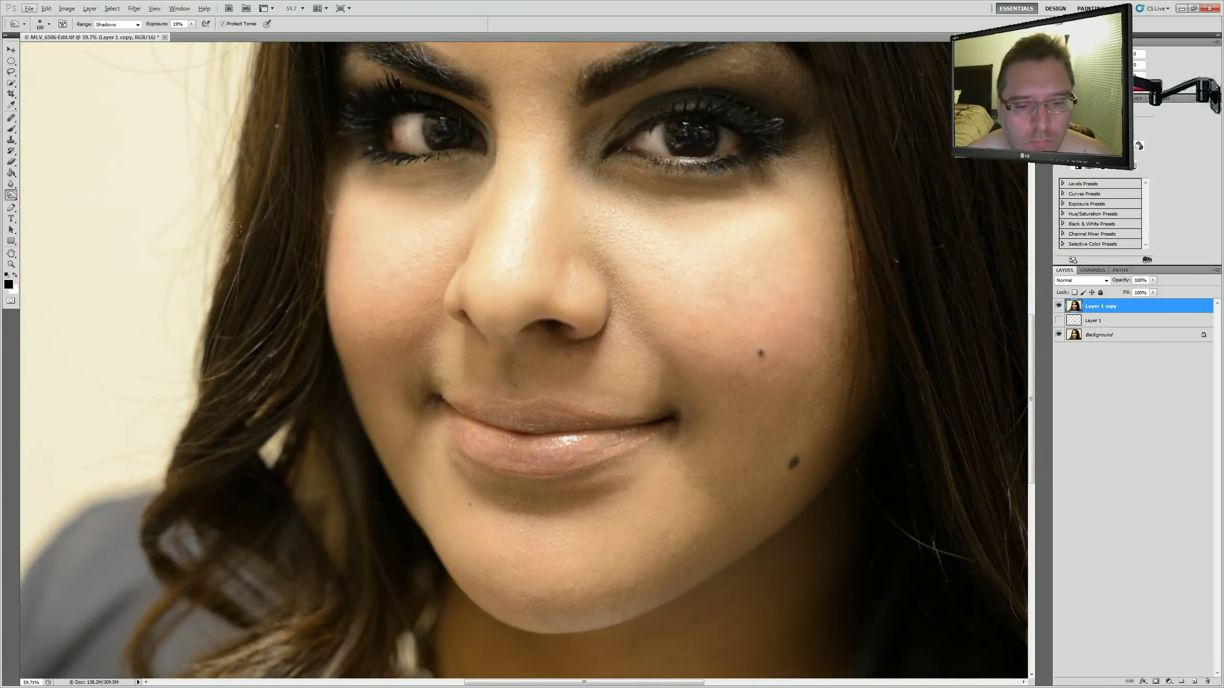
Switch to the Move tool and bring up the Actions panel.
left_click(10, 49)
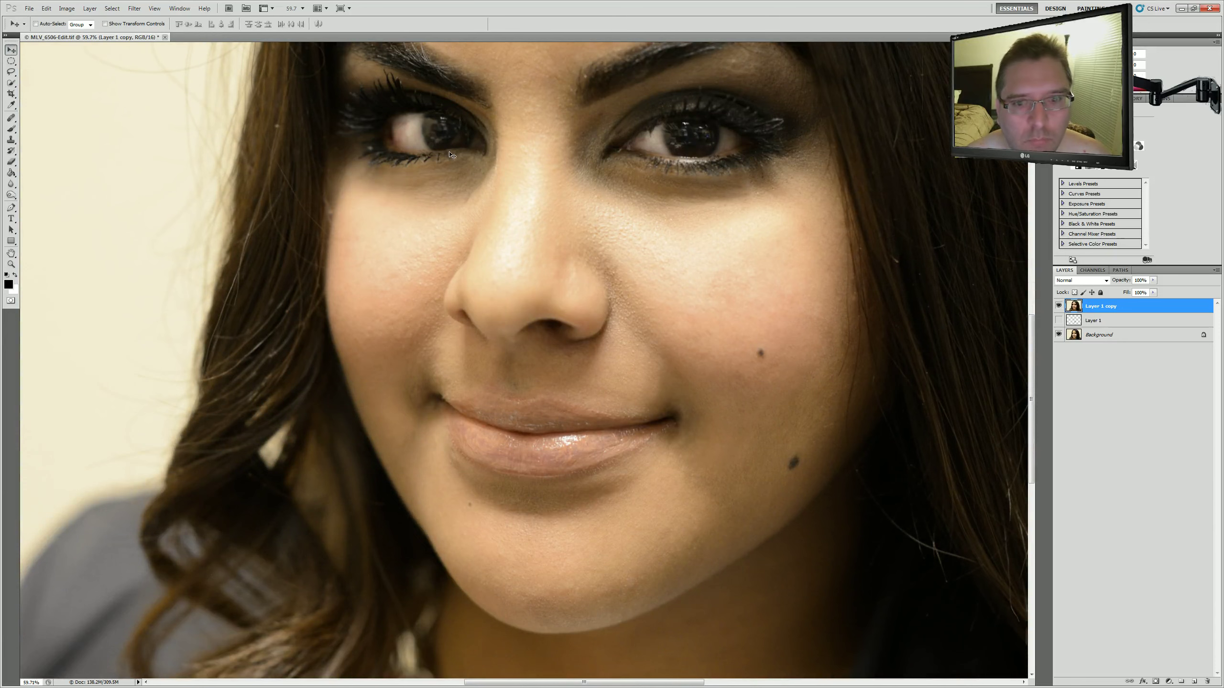
scroll(546, 271, "down", 5)
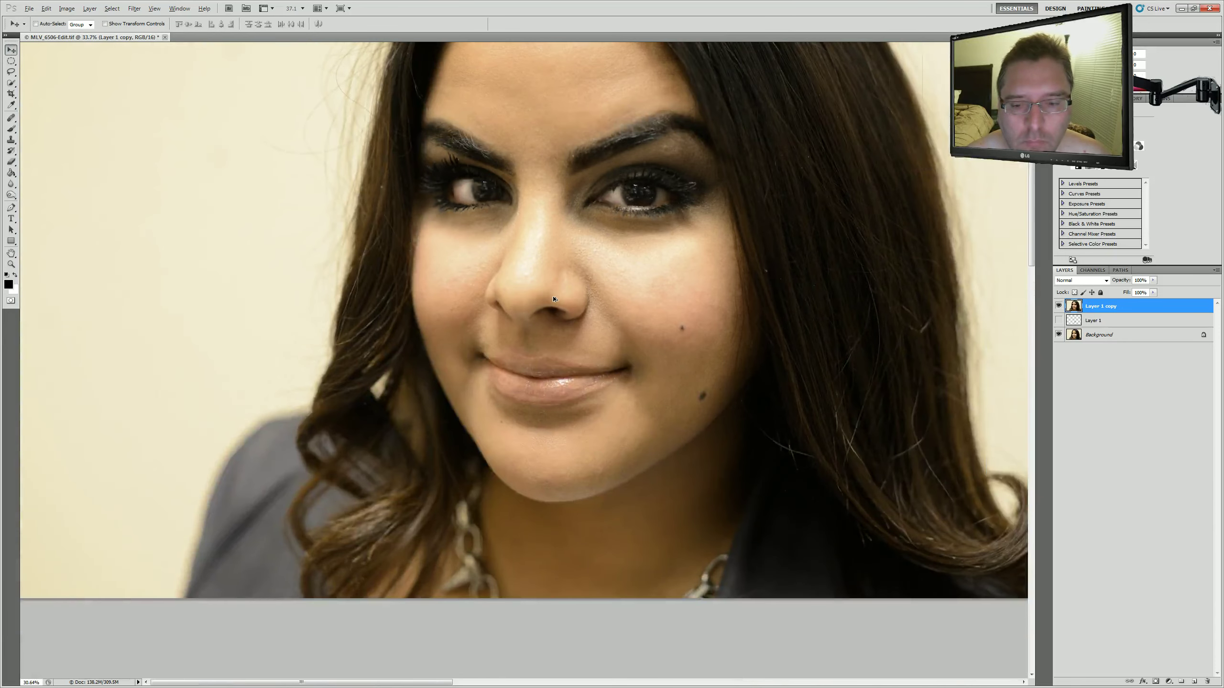
scroll(554, 299, "down", 1)
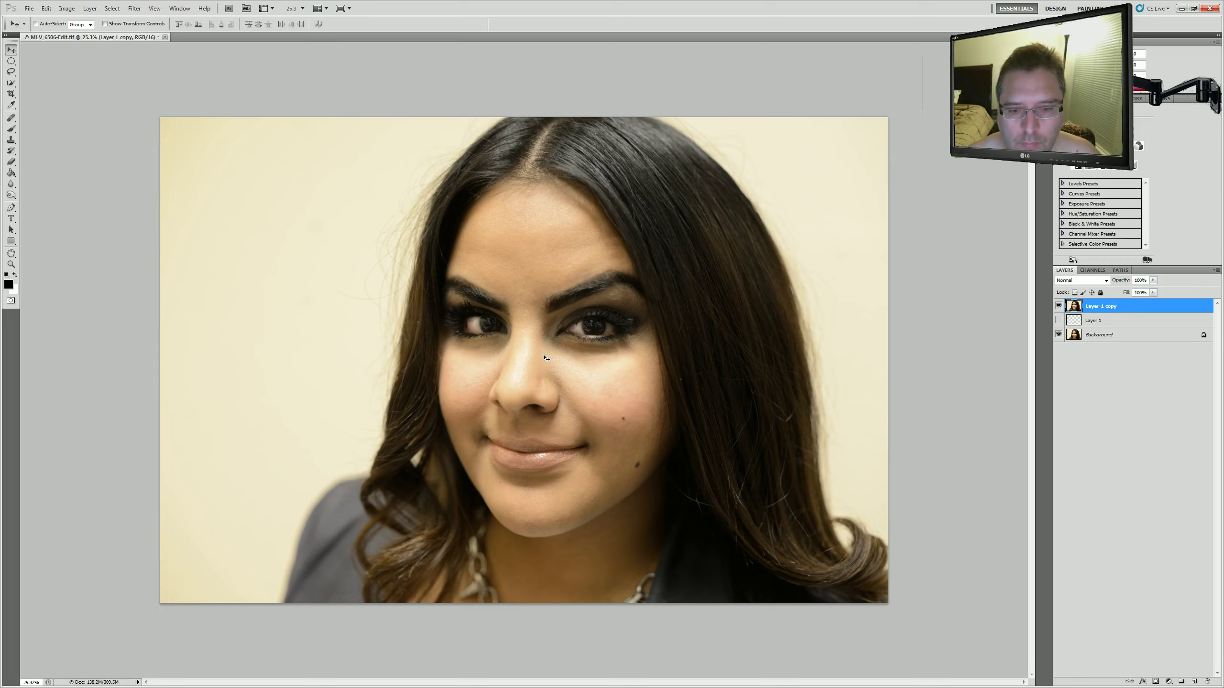
scroll(516, 326, "up", 3)
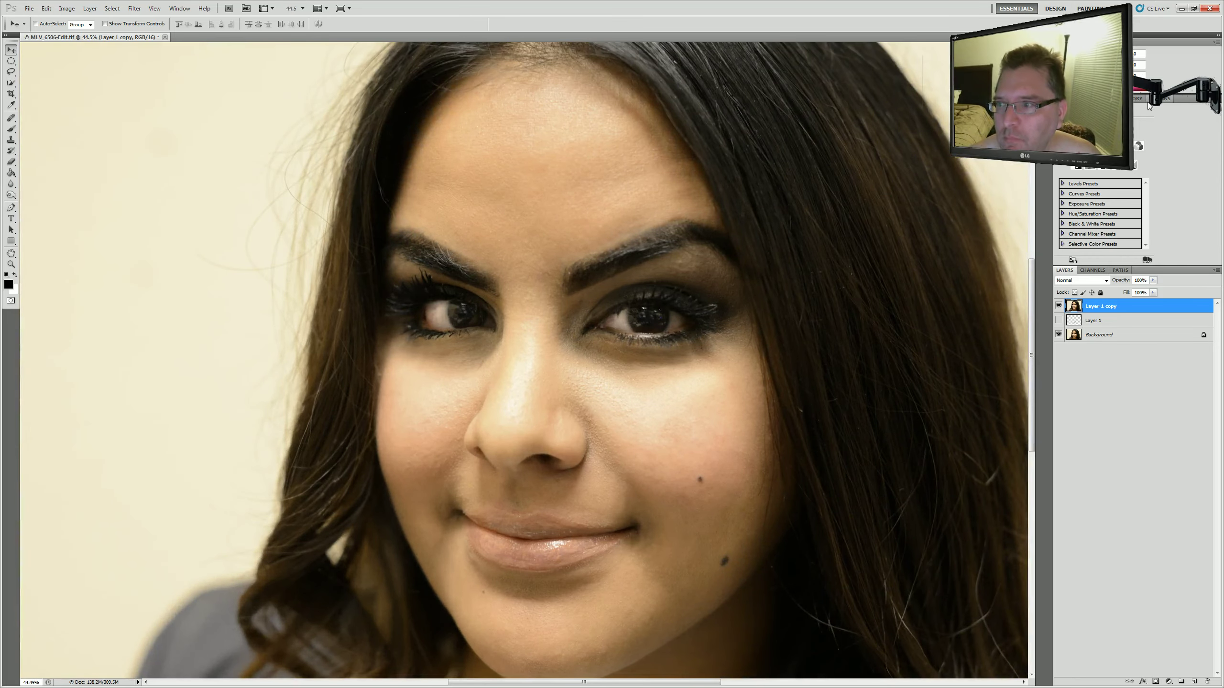
left_click(1162, 99)
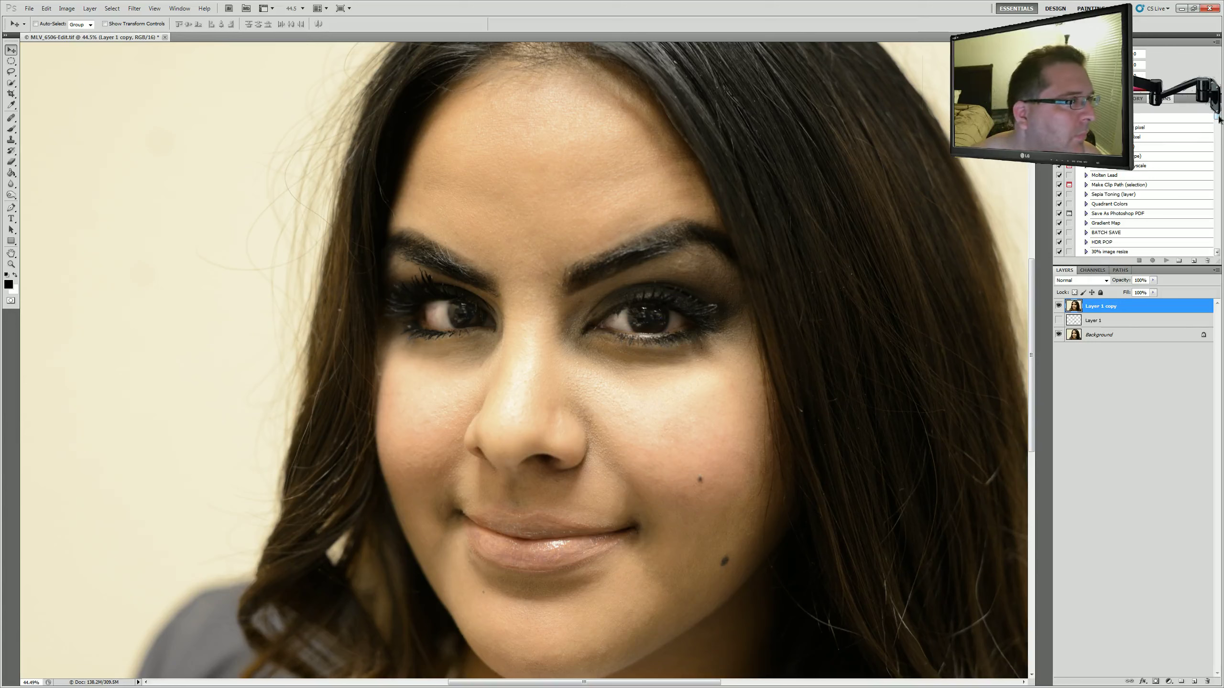
Scroll the Actions list to the Smooth skin set and select its skin smooth action.
left_click_drag(1218, 118, 1221, 171)
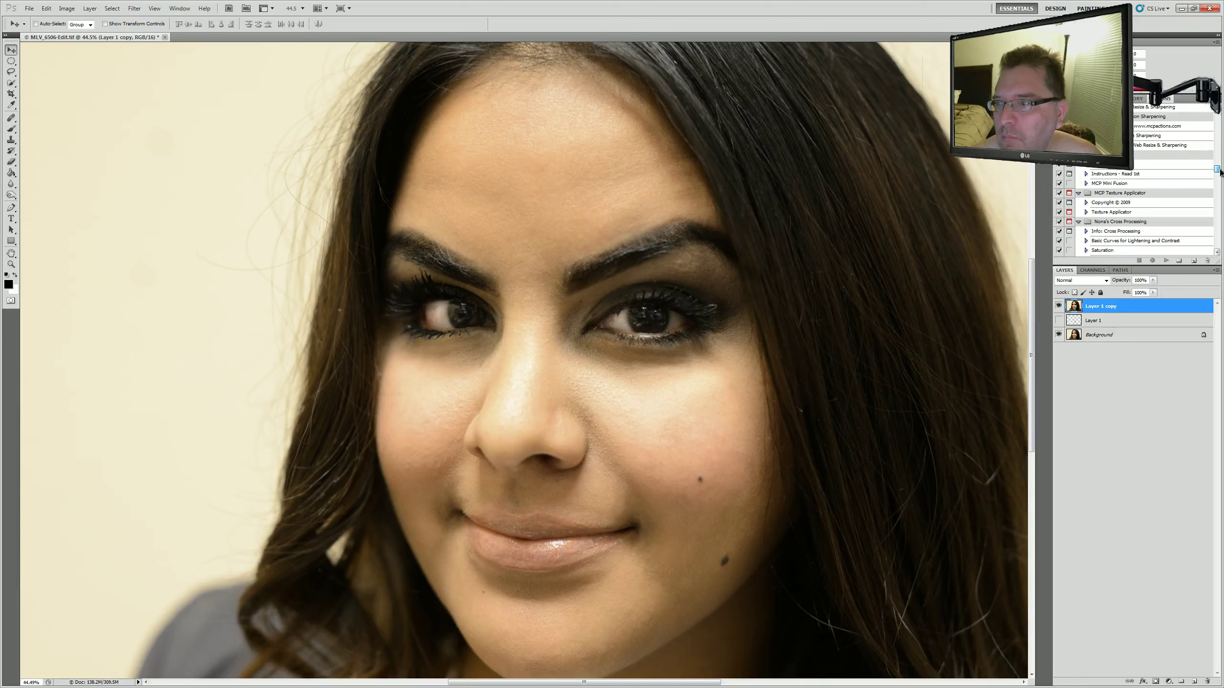
left_click_drag(1220, 171, 1221, 246)
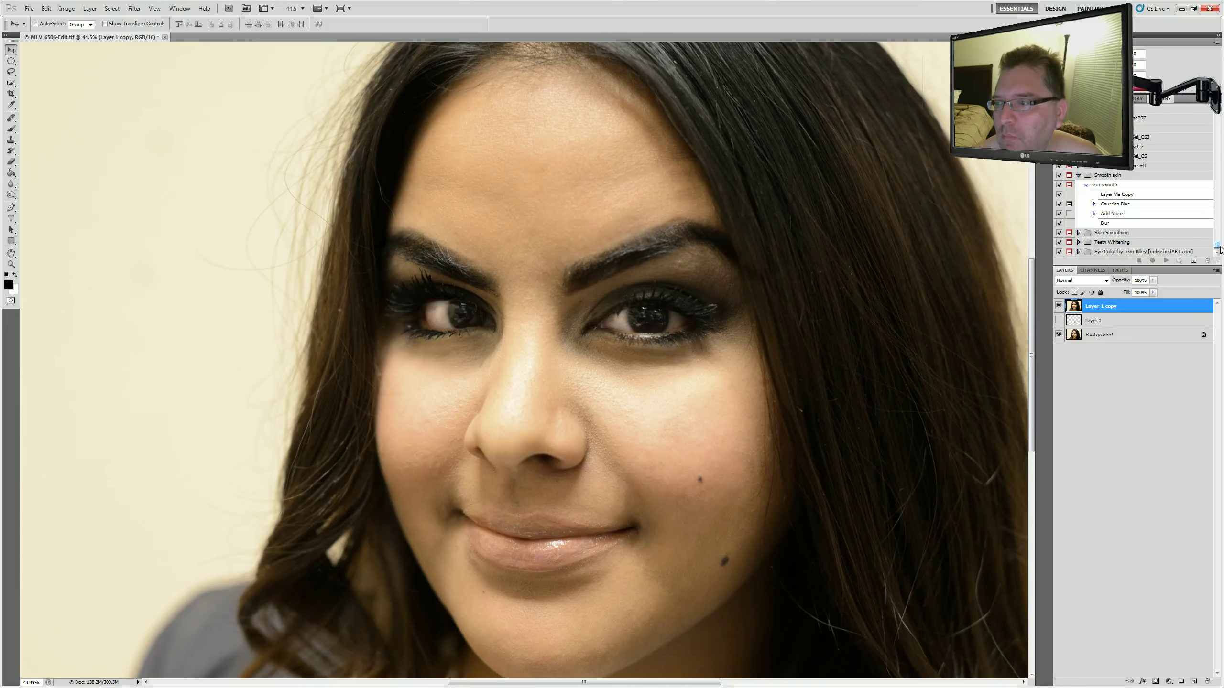
left_click(1092, 186)
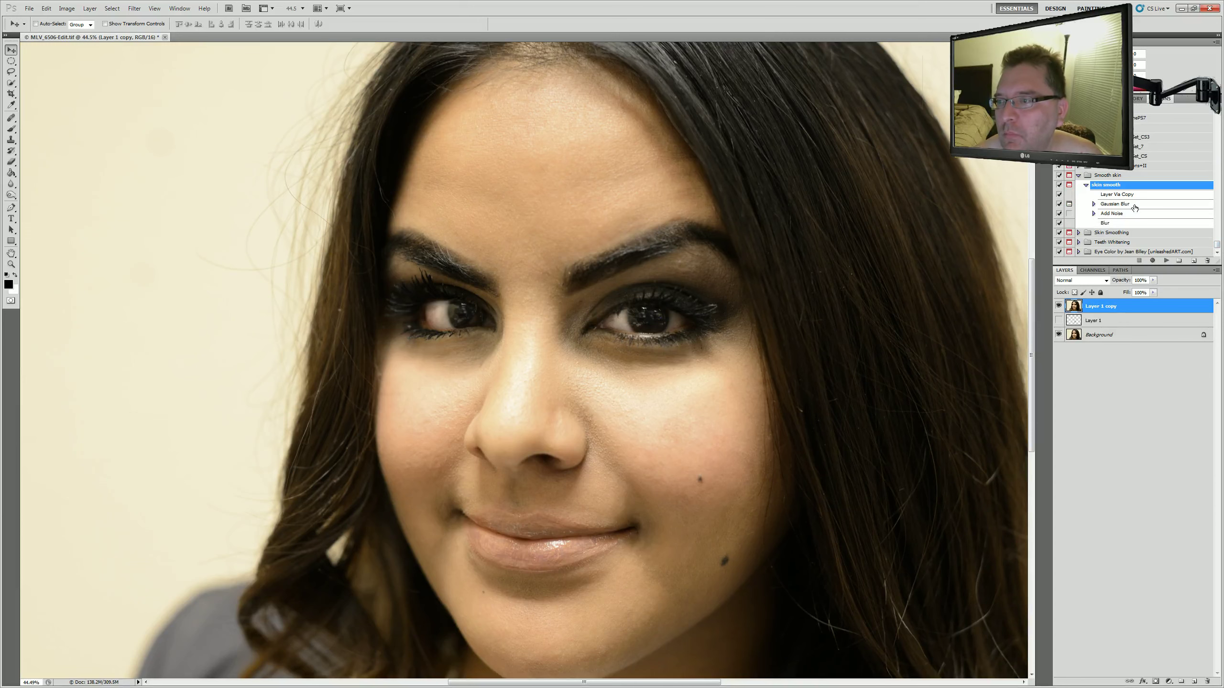
Run the skin smooth action with a Gaussian Blur radius of 0.1, creating Layer 1 copy 2.
left_click(1165, 261)
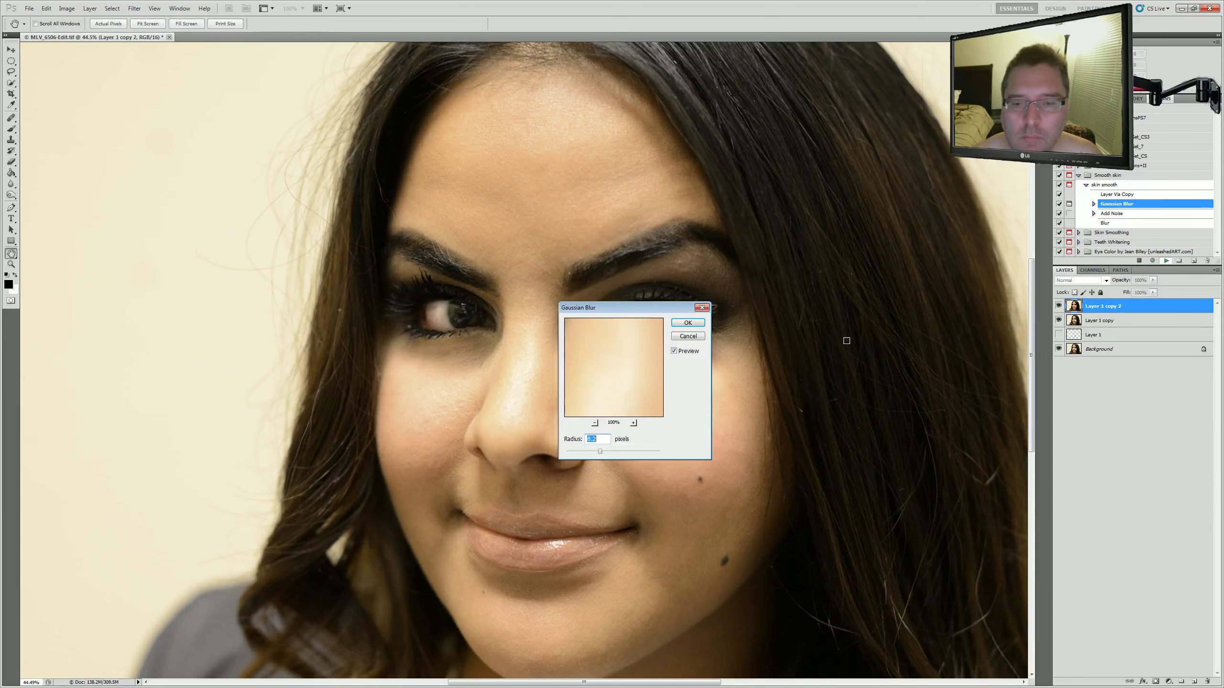
left_click_drag(642, 310, 880, 211)
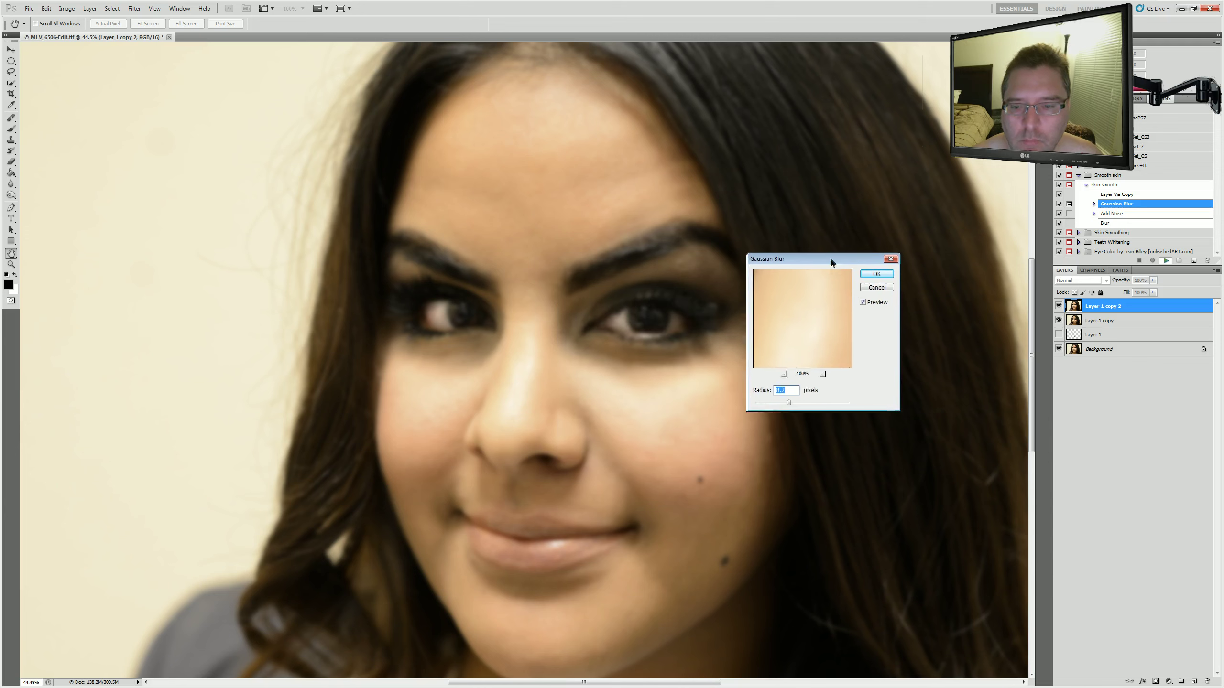
left_click_drag(835, 357, 809, 355)
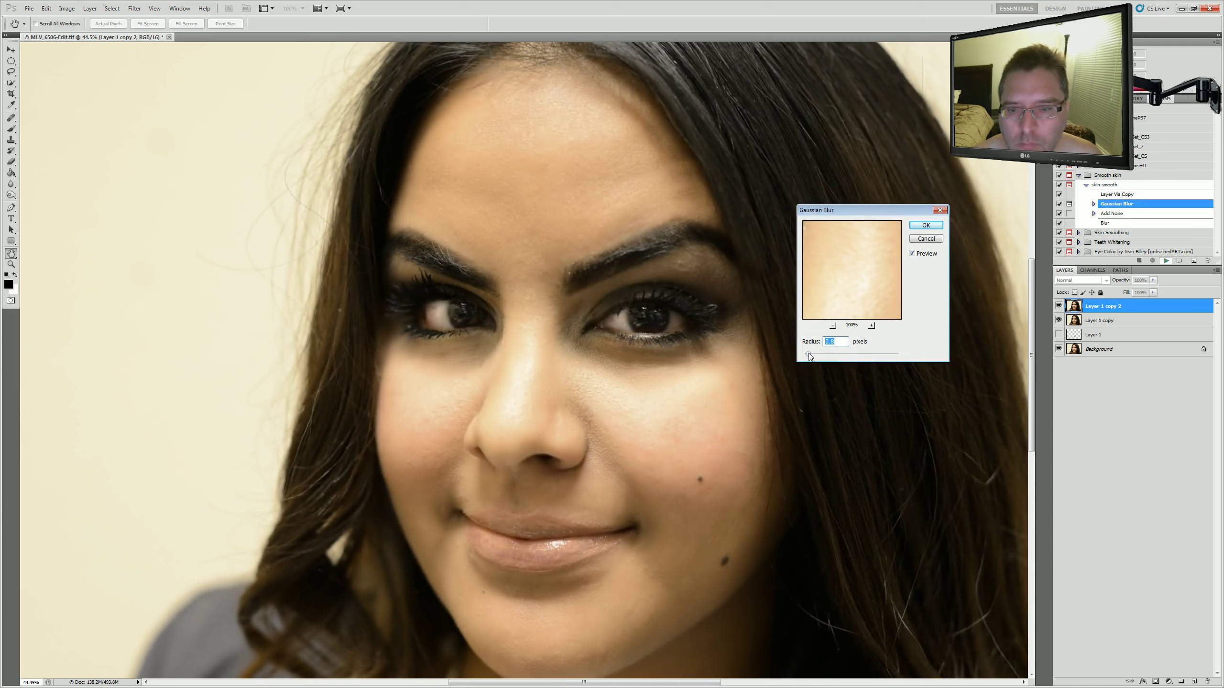
mouse_move(809, 354)
left_mouse_down()
mouse_move(844, 359)
mouse_move(816, 359)
left_mouse_up()
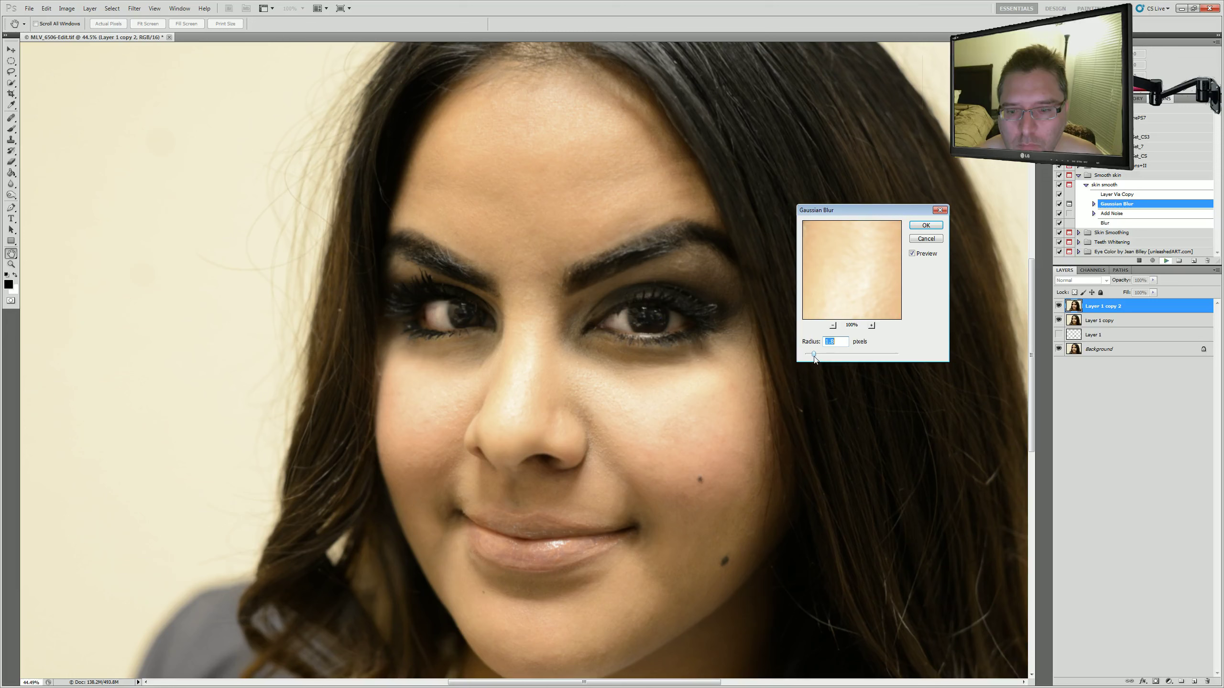
left_click_drag(815, 359, 812, 358)
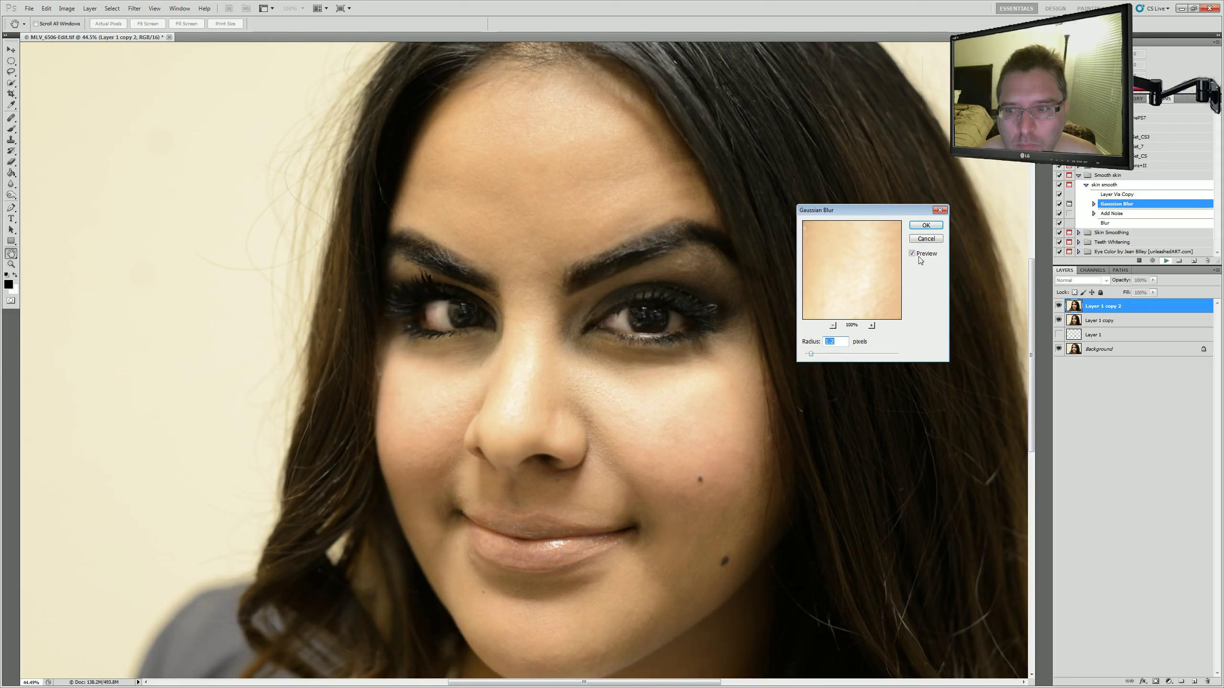
left_click(925, 225)
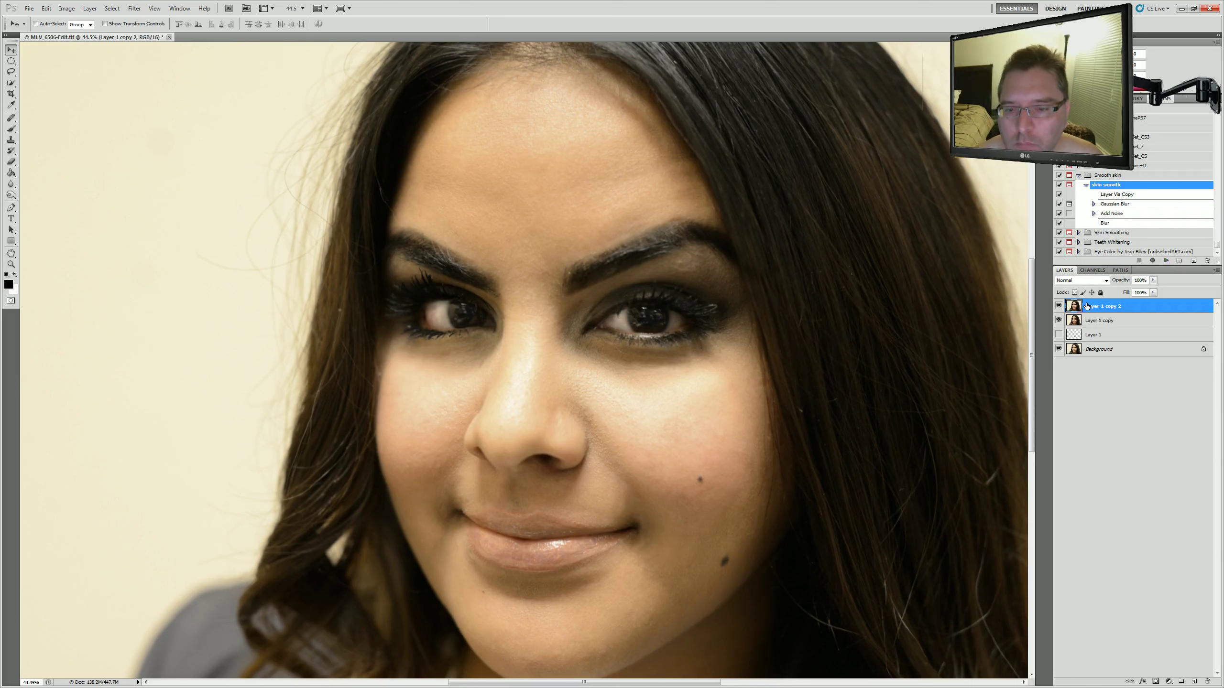
Toggle Layer 1 copy 2 and Layer 1 copy visibility to compare the blur and darkening.
left_click(1059, 305)
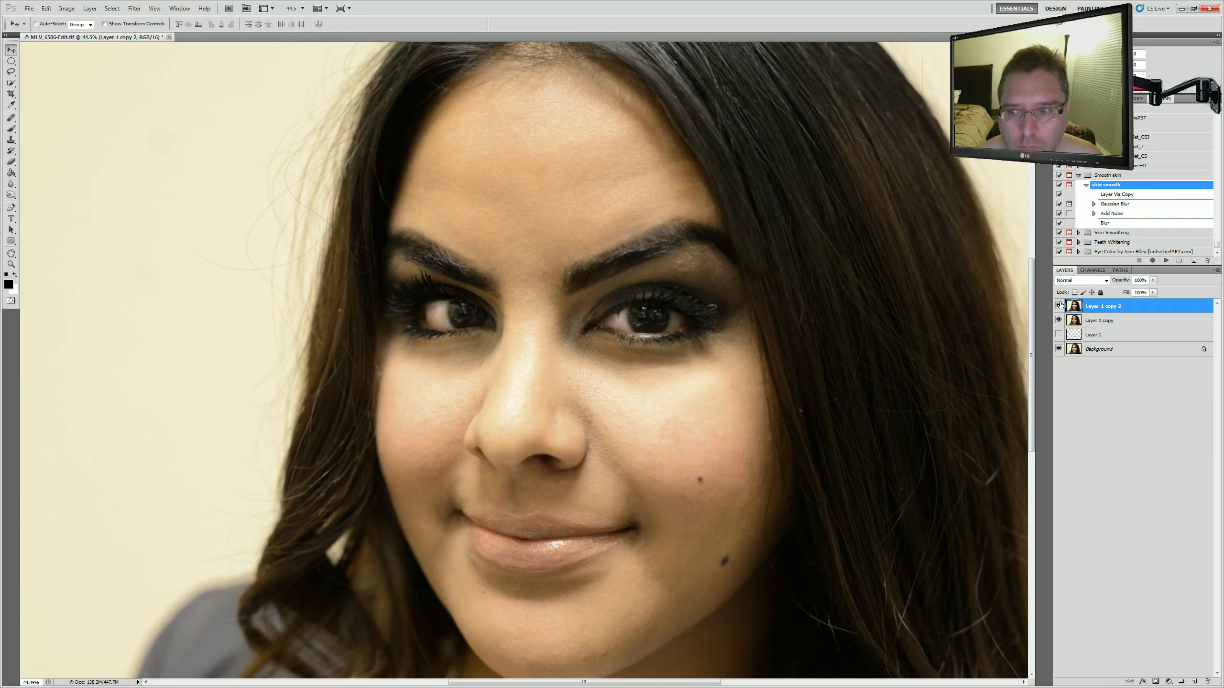
left_click(1058, 305)
left_click(1059, 306)
left_click(1059, 305)
left_click(1058, 321)
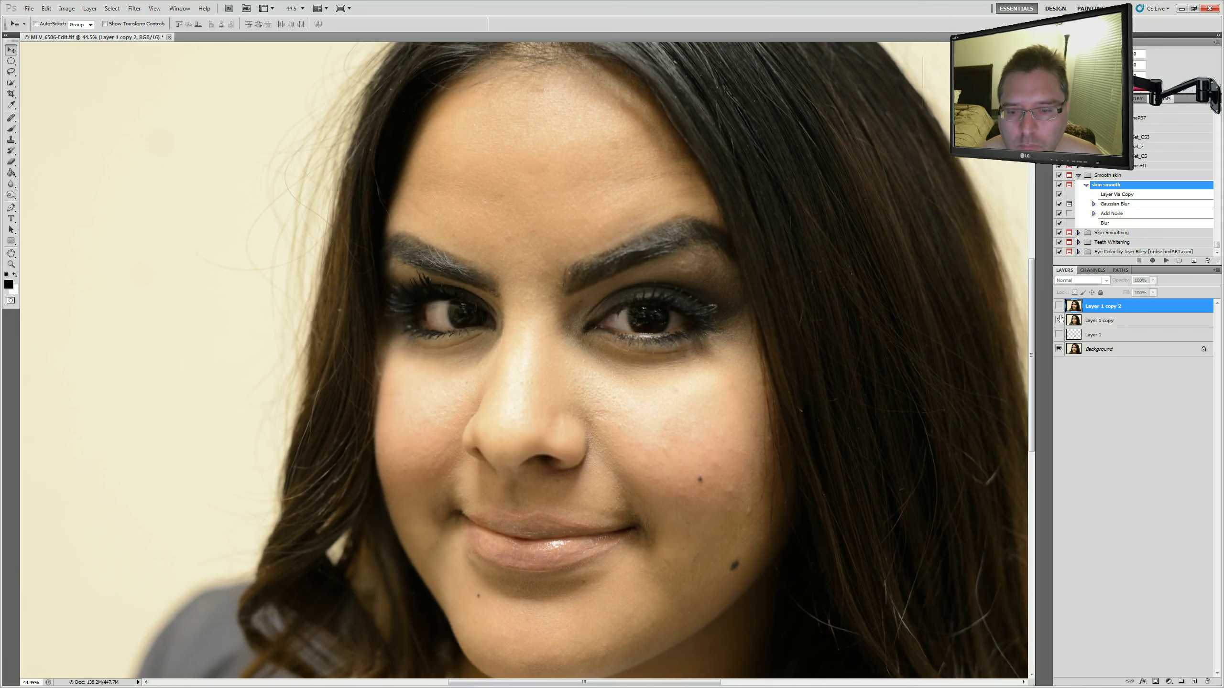
left_click(1059, 320)
left_click(1059, 319)
left_click(1059, 319)
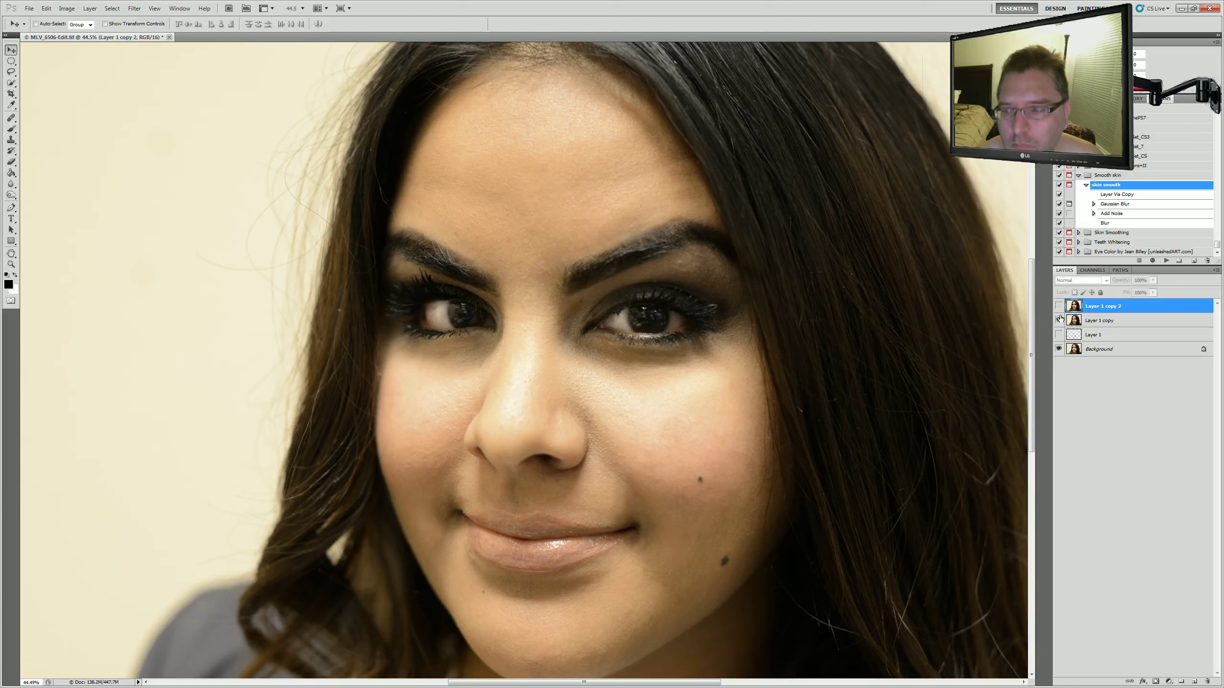
Delete the blurred Layer 1 copy 2, leaving Layer 1 copy on top.
left_click(1075, 317)
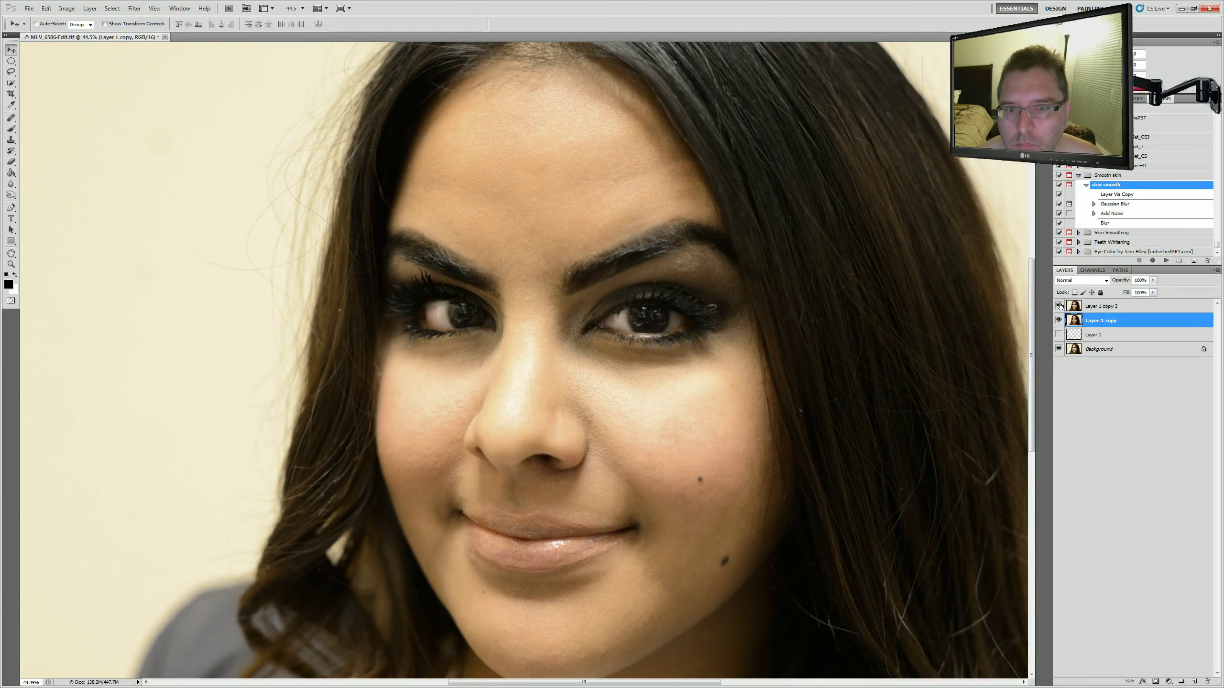
left_click(1058, 305)
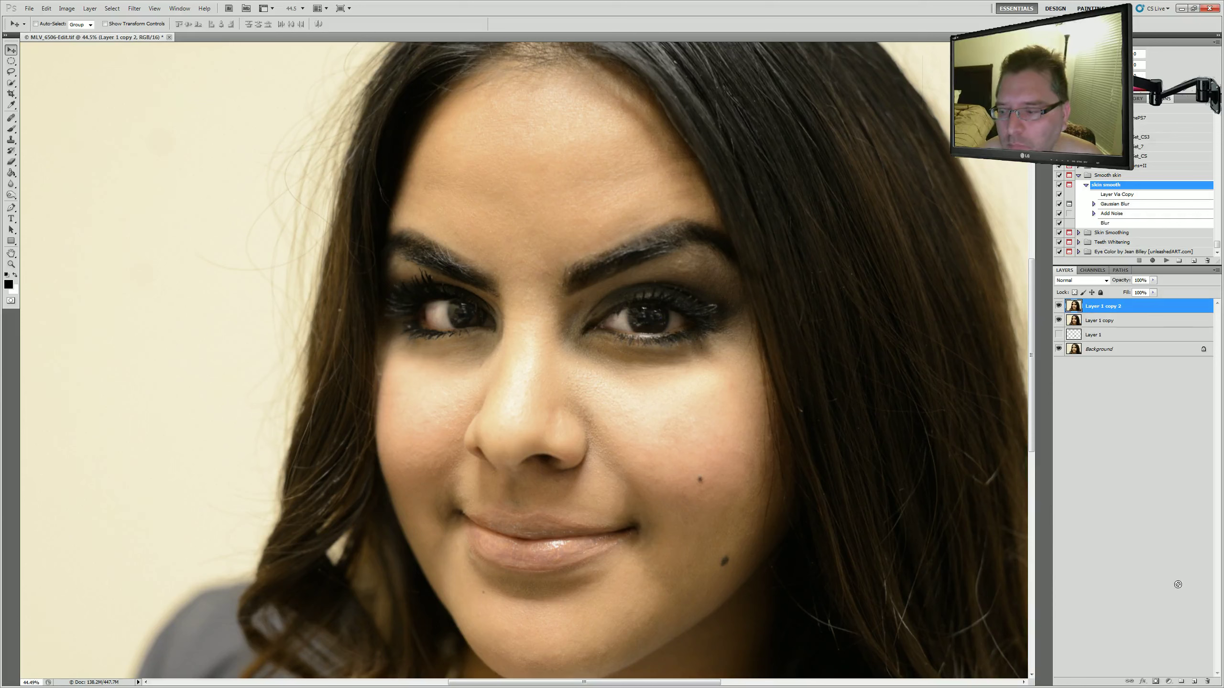
left_click(1208, 682)
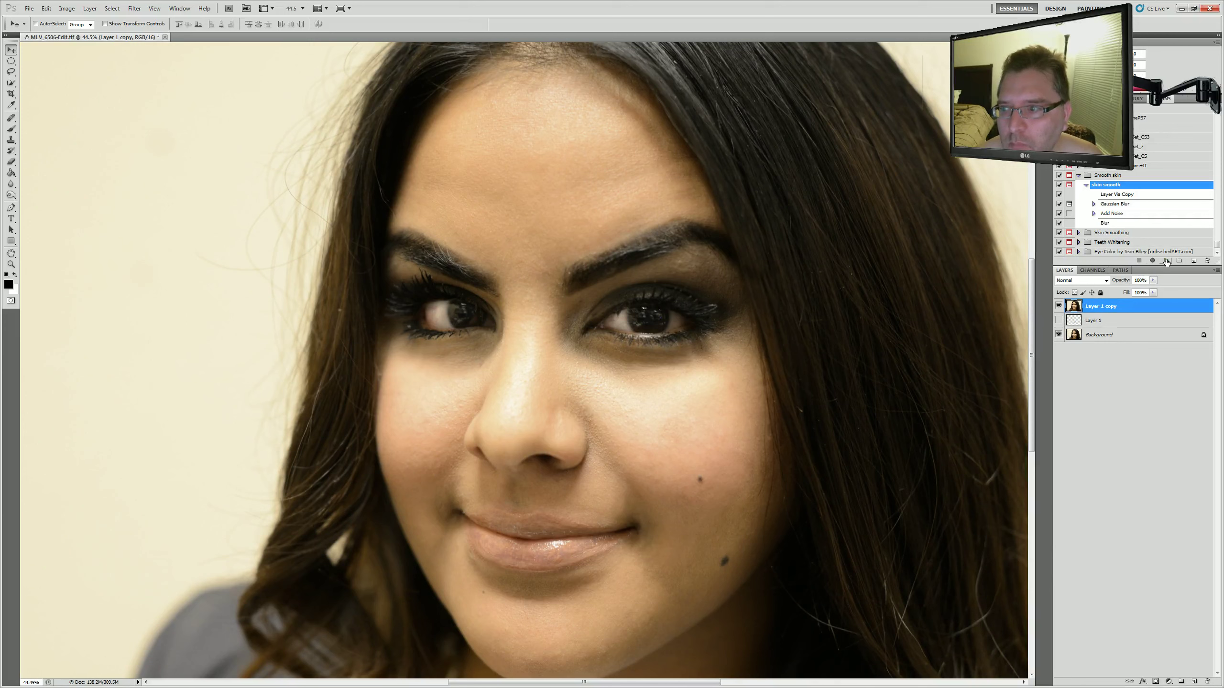
left_click(1078, 233)
Run the Skin Smoothing action and stop at its History Brush instructions message.
left_click(1110, 243)
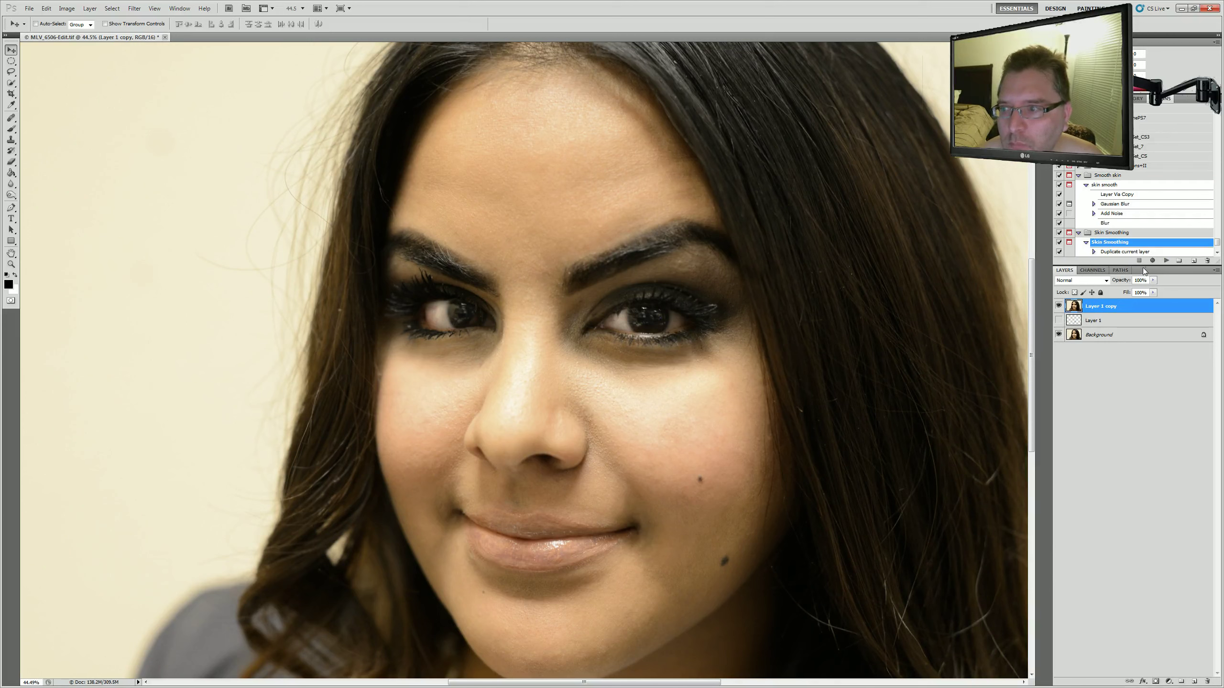
left_click(1164, 260)
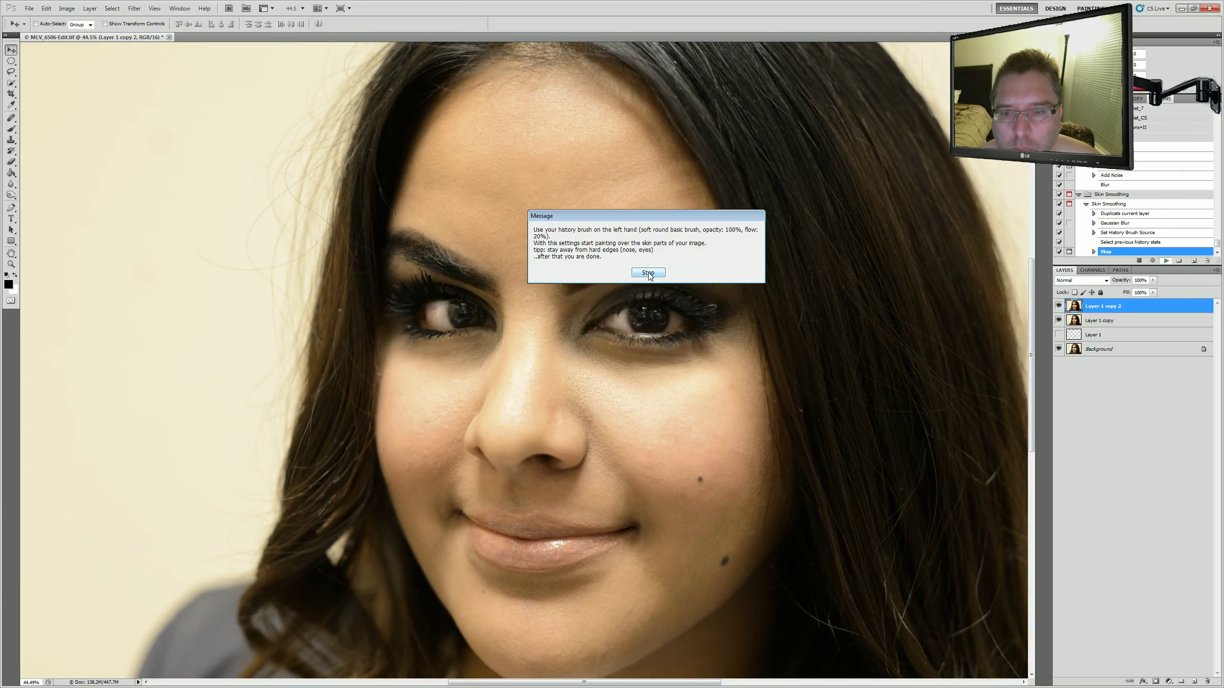
left_click(649, 273)
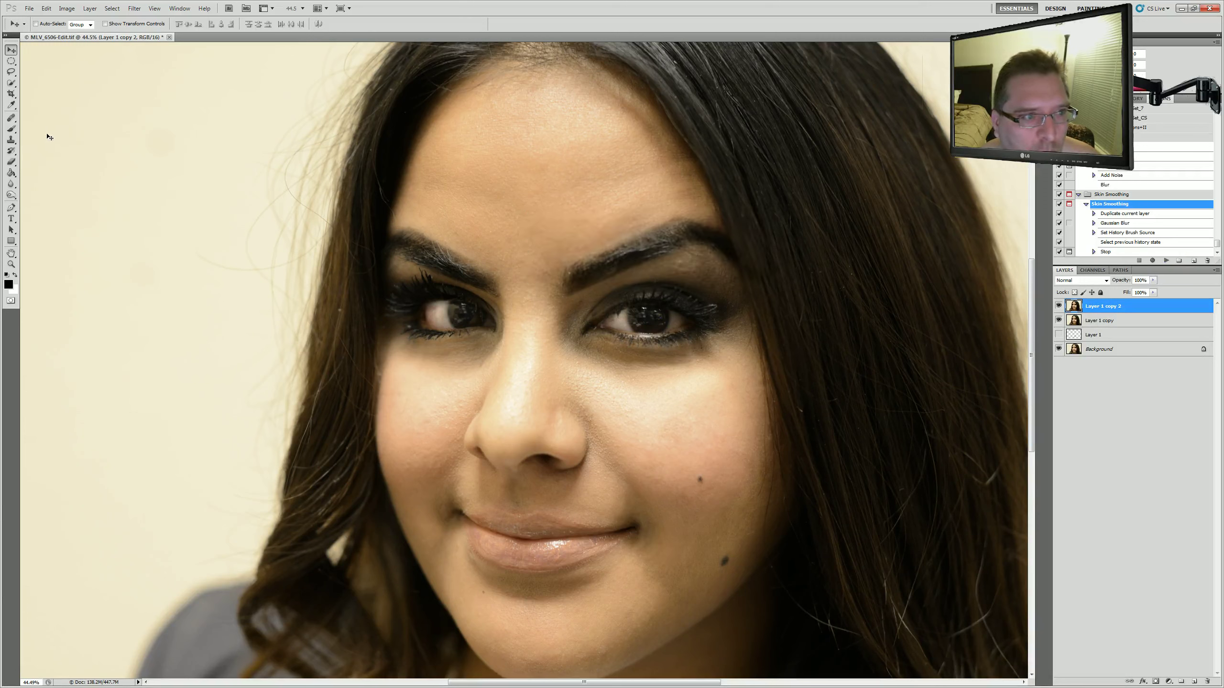
Set up the History Brush from the blurred state with adjusted flow and brush size 300.
left_click(11, 83)
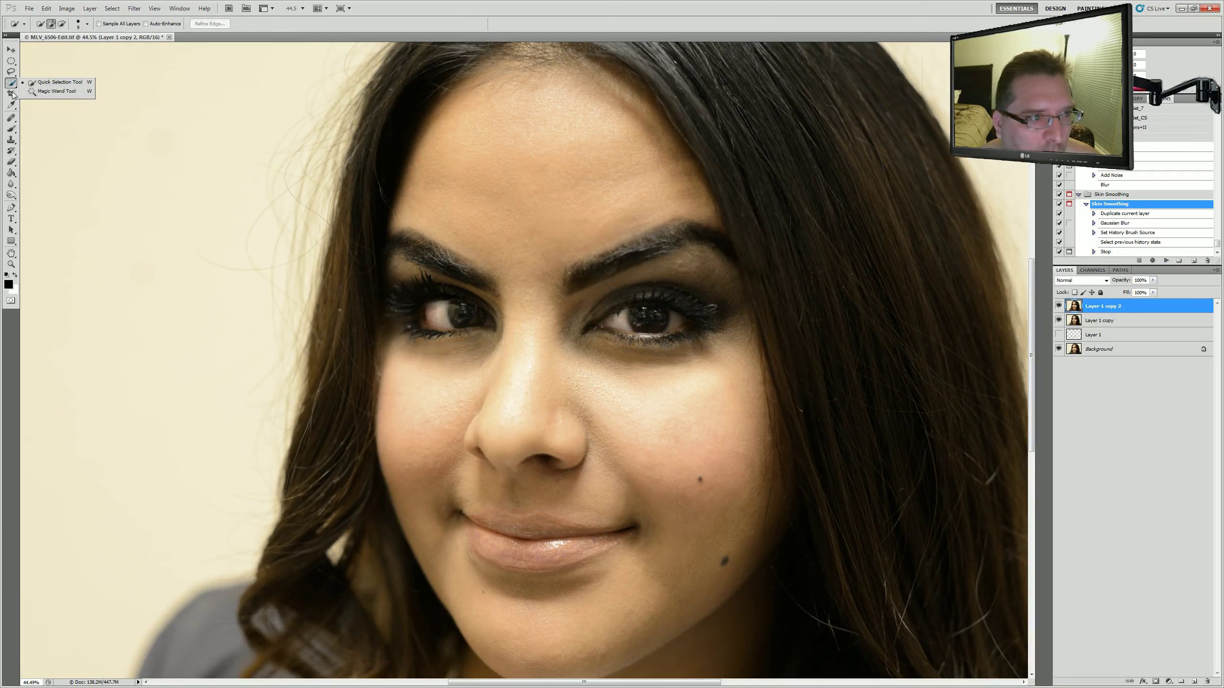
left_click(10, 152)
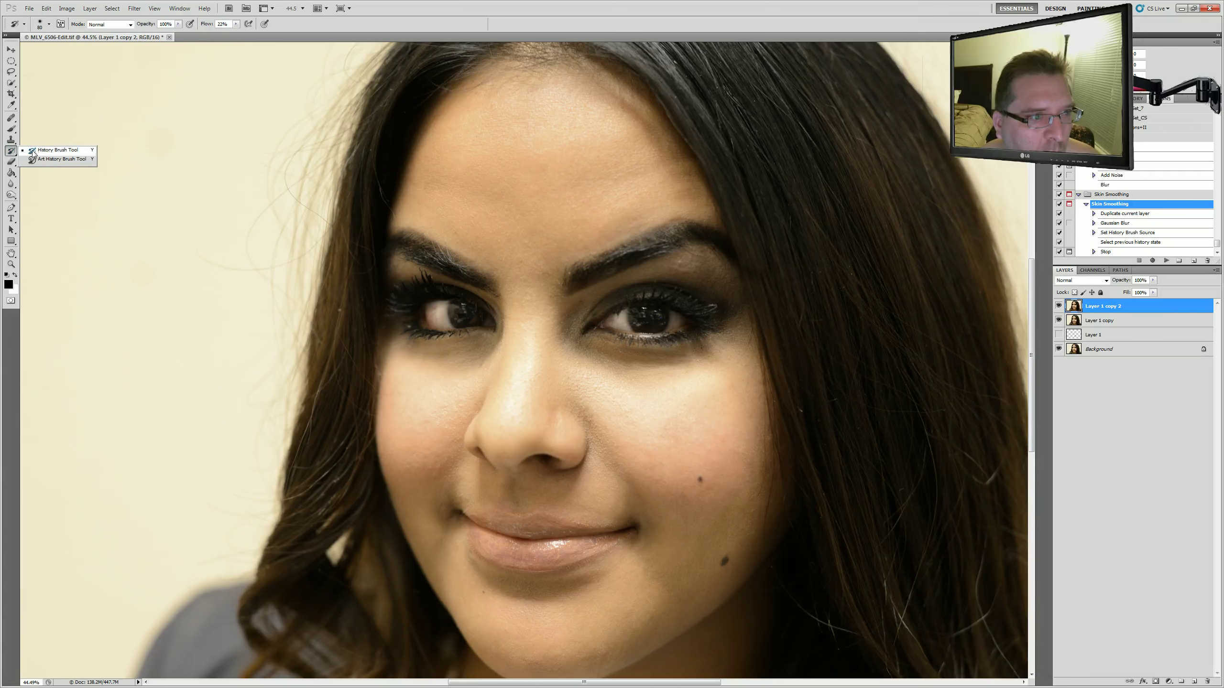
left_click(236, 24)
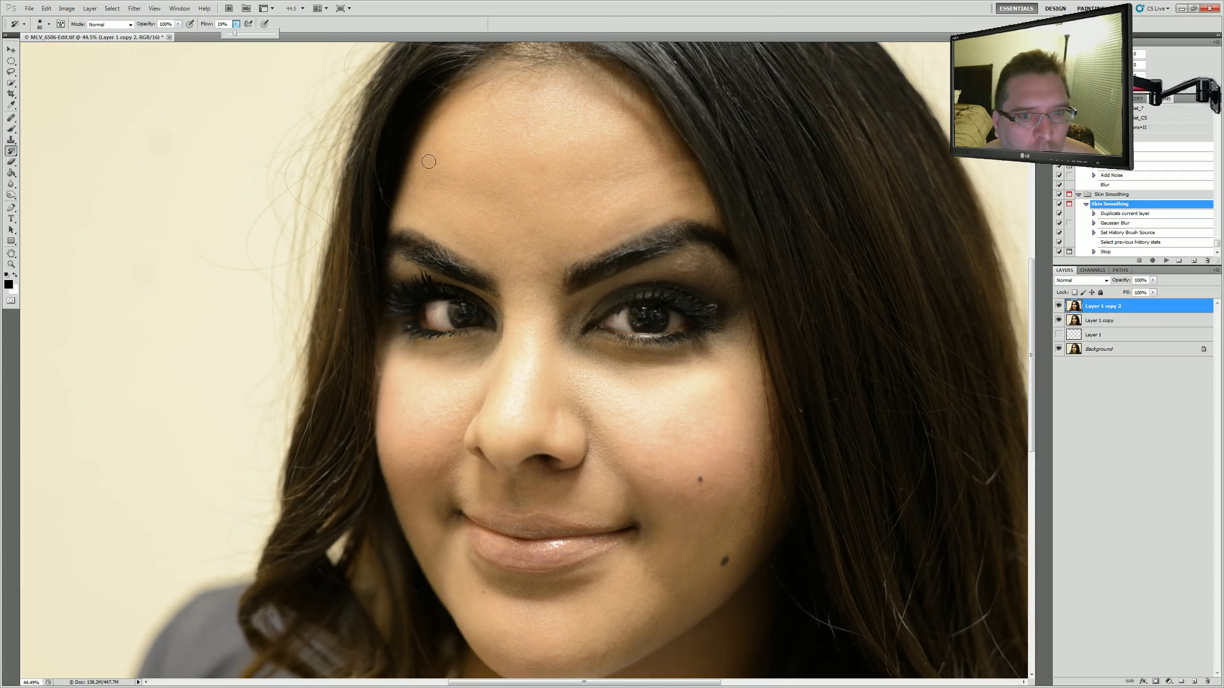
left_click(514, 141)
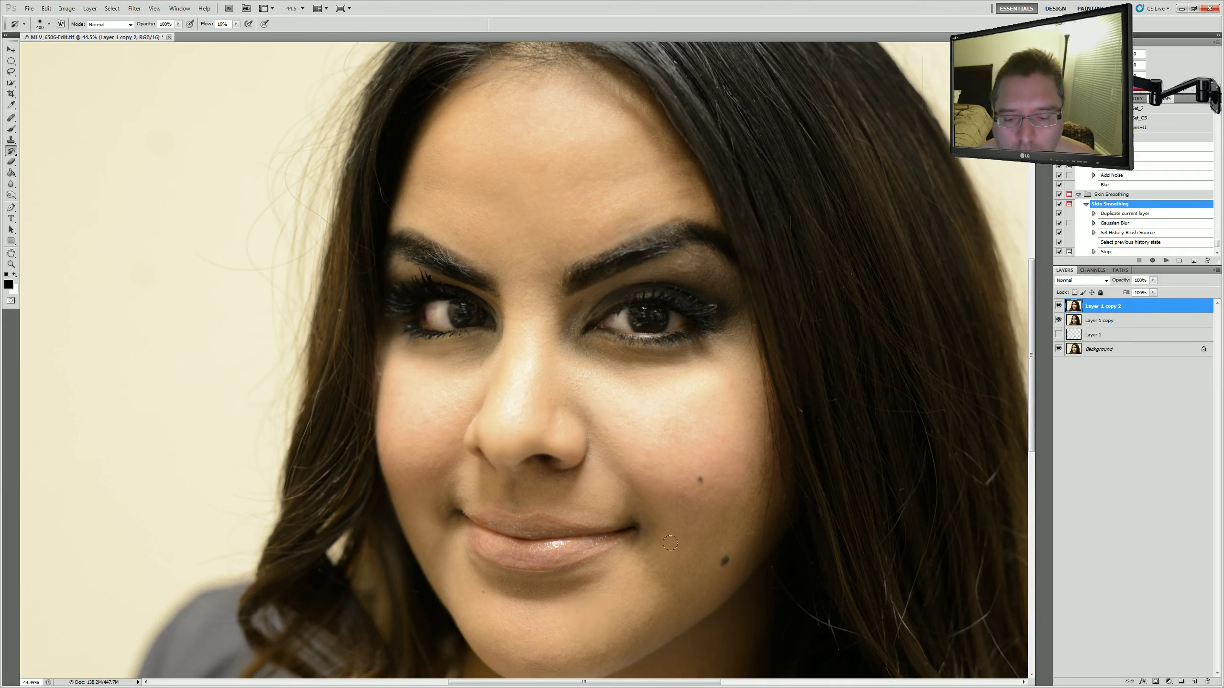
scroll(543, 586, "down", 1)
key("bracketleft")
key("bracketleft")
key("bracketleft")
key("bracketleft")
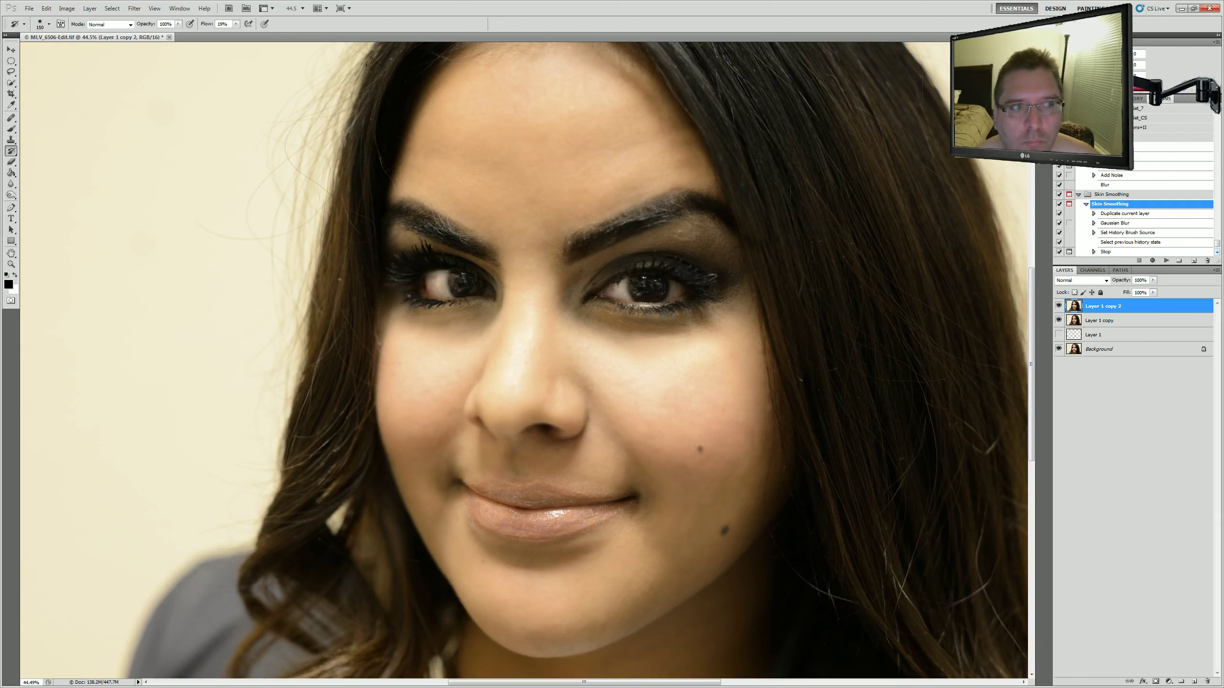
Switch to the Move tool and fit the whole photo in the window to review it.
left_click(9, 50)
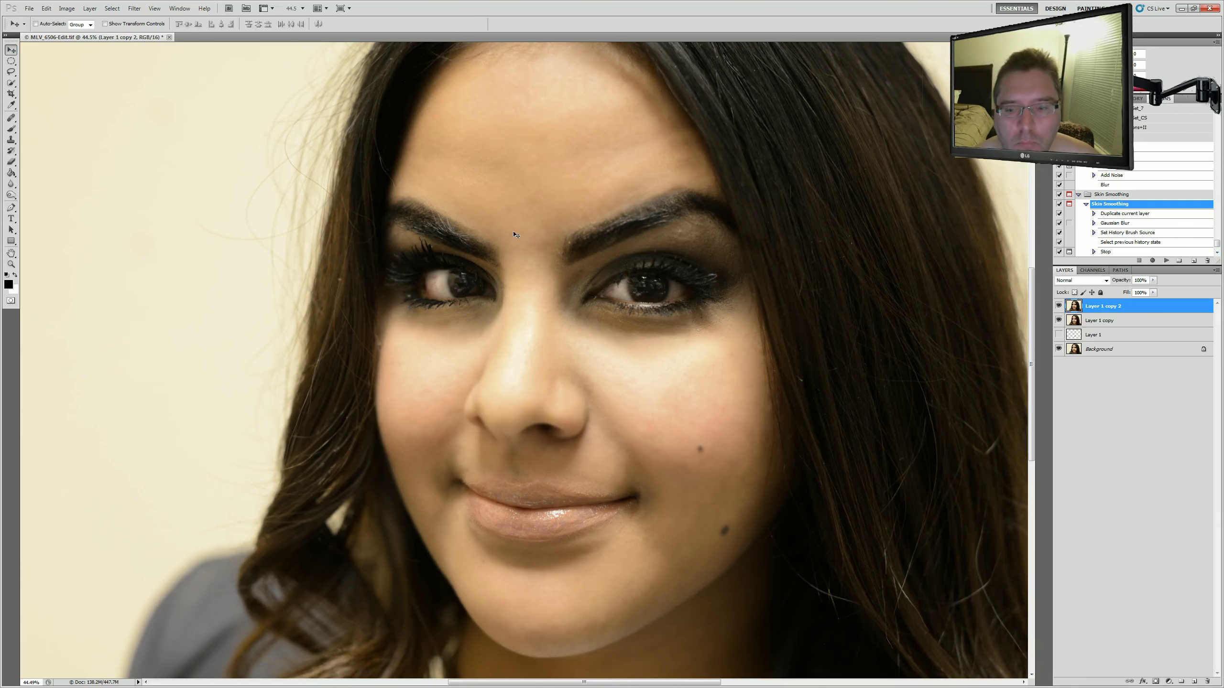
key("ctrl+0")
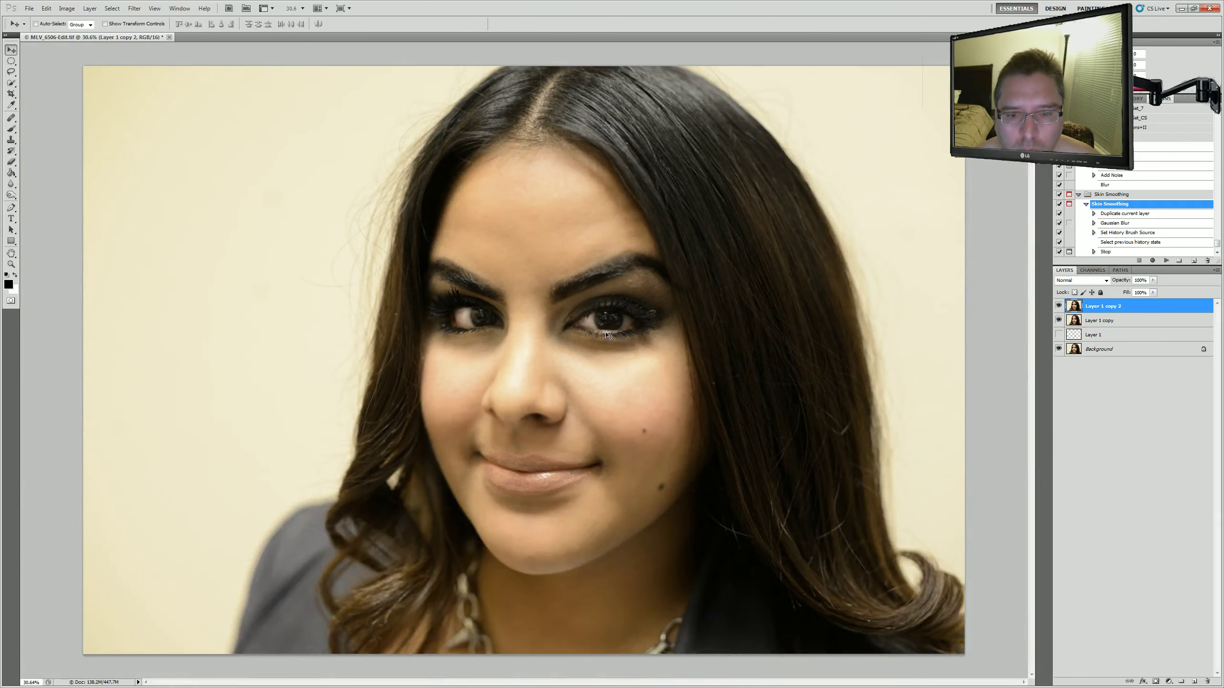
scroll(576, 318, "up", 3)
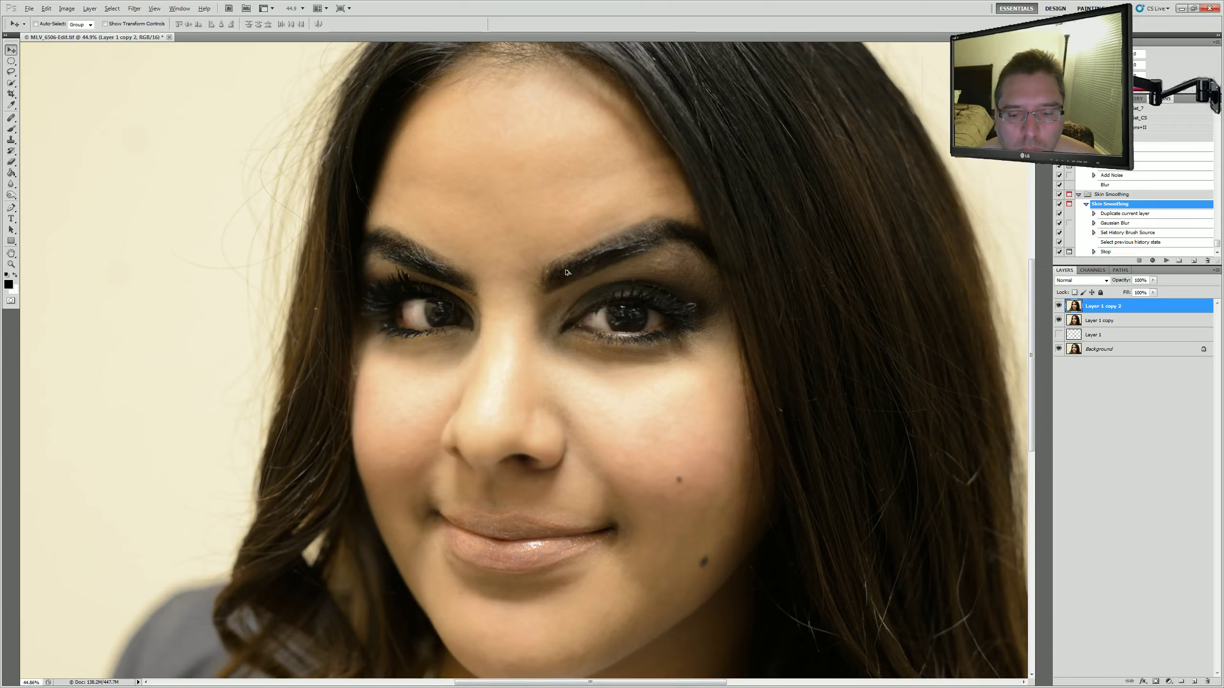
scroll(565, 273, "down", 5)
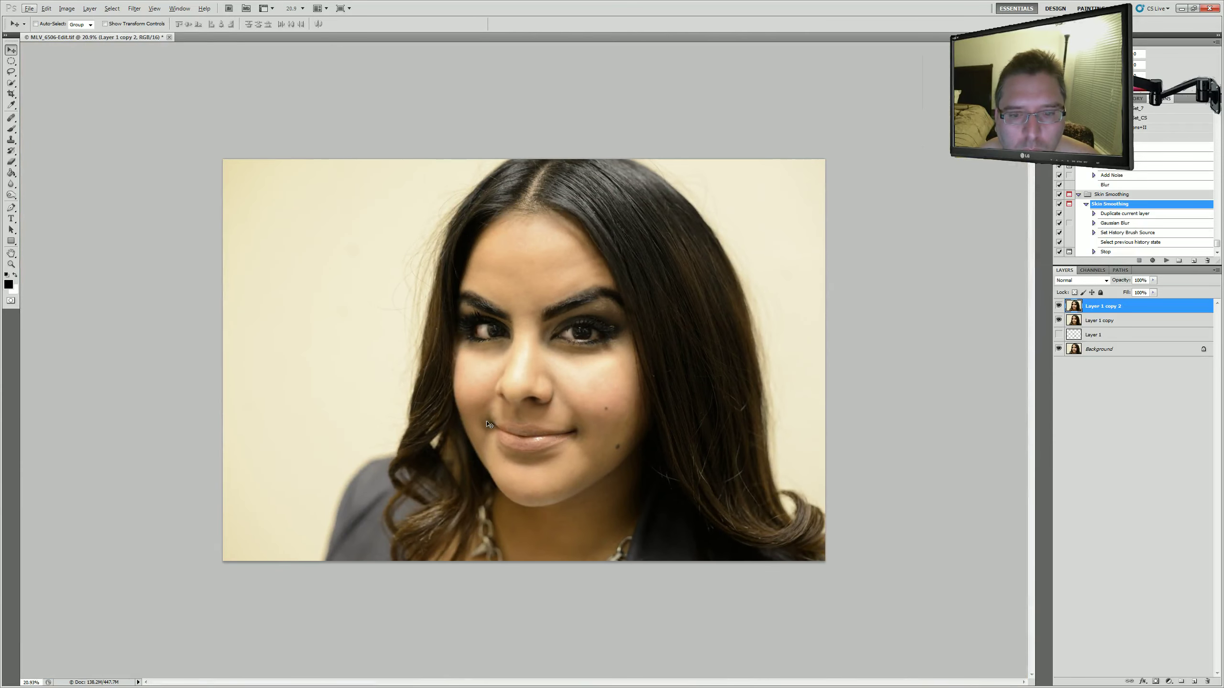
scroll(421, 465, "down", 2)
scroll(448, 451, "up", 3)
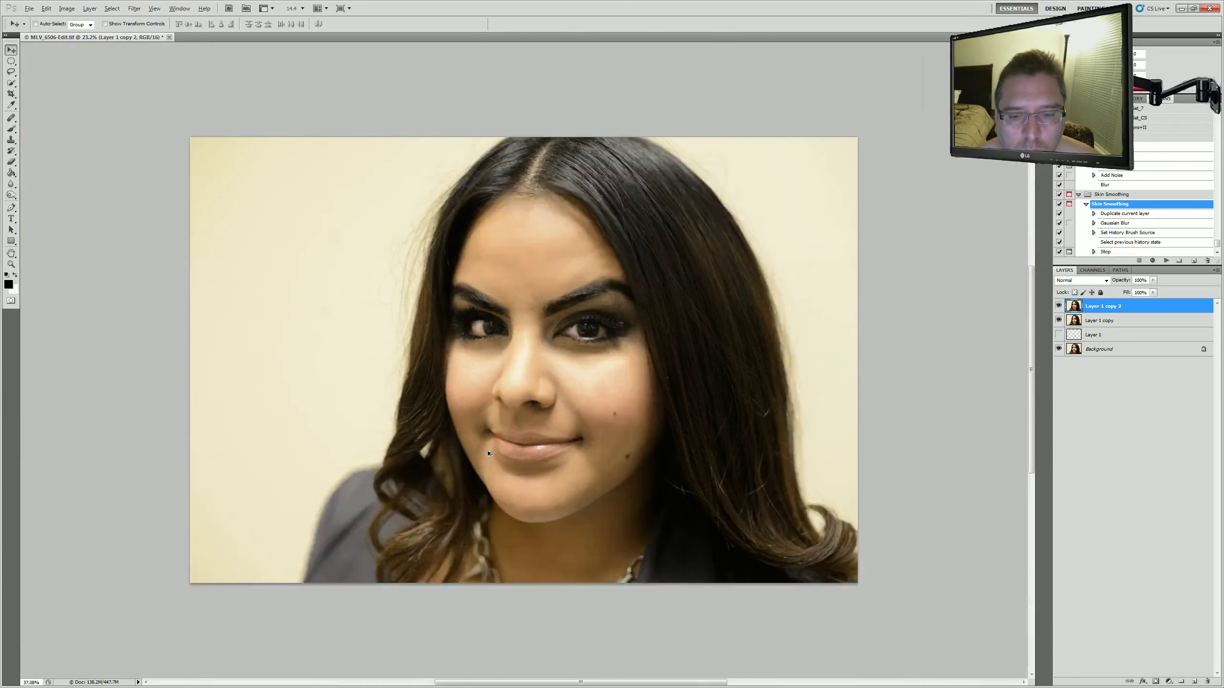
scroll(447, 450, "up", 5)
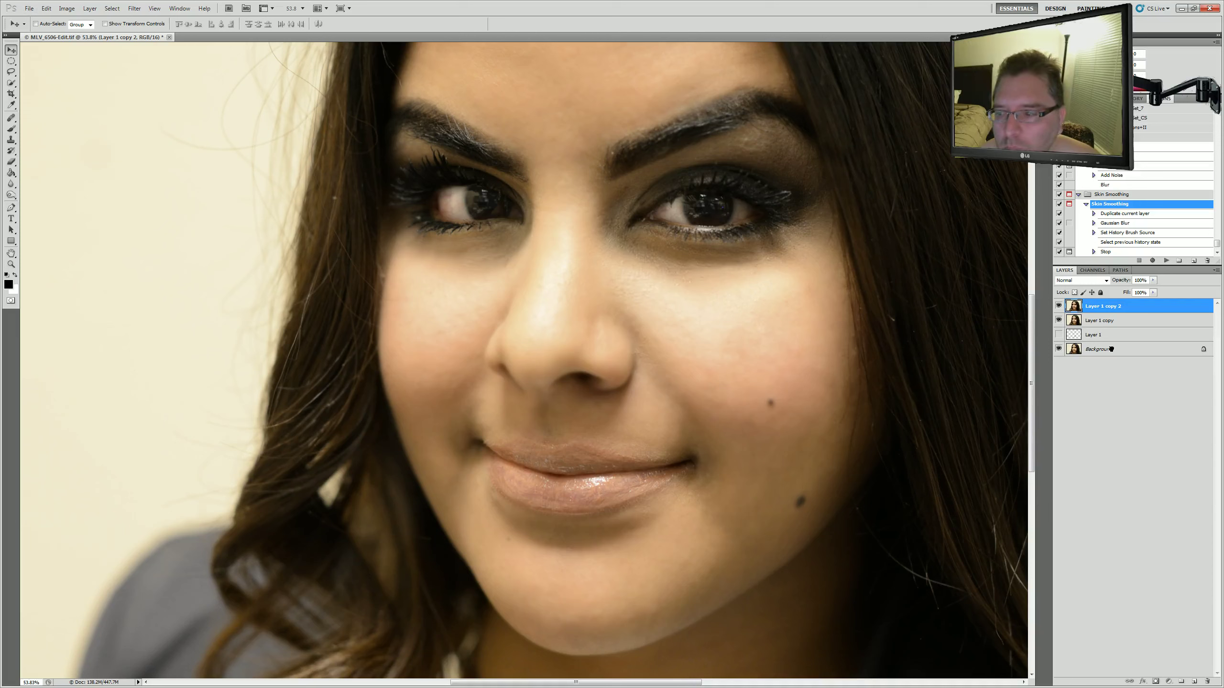
Drag Layer 1 copy 2 to the trash and collapse the Skin Smoothing action set.
left_click_drag(1111, 349, 1207, 681)
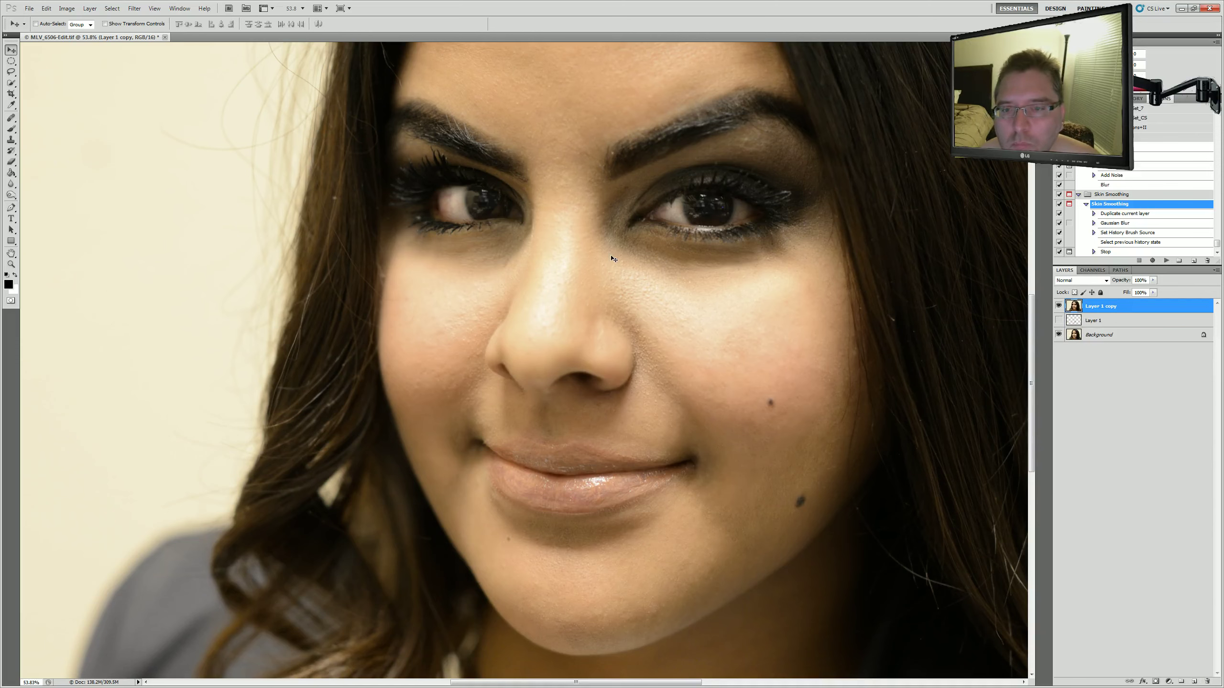
scroll(613, 259, "down", 2)
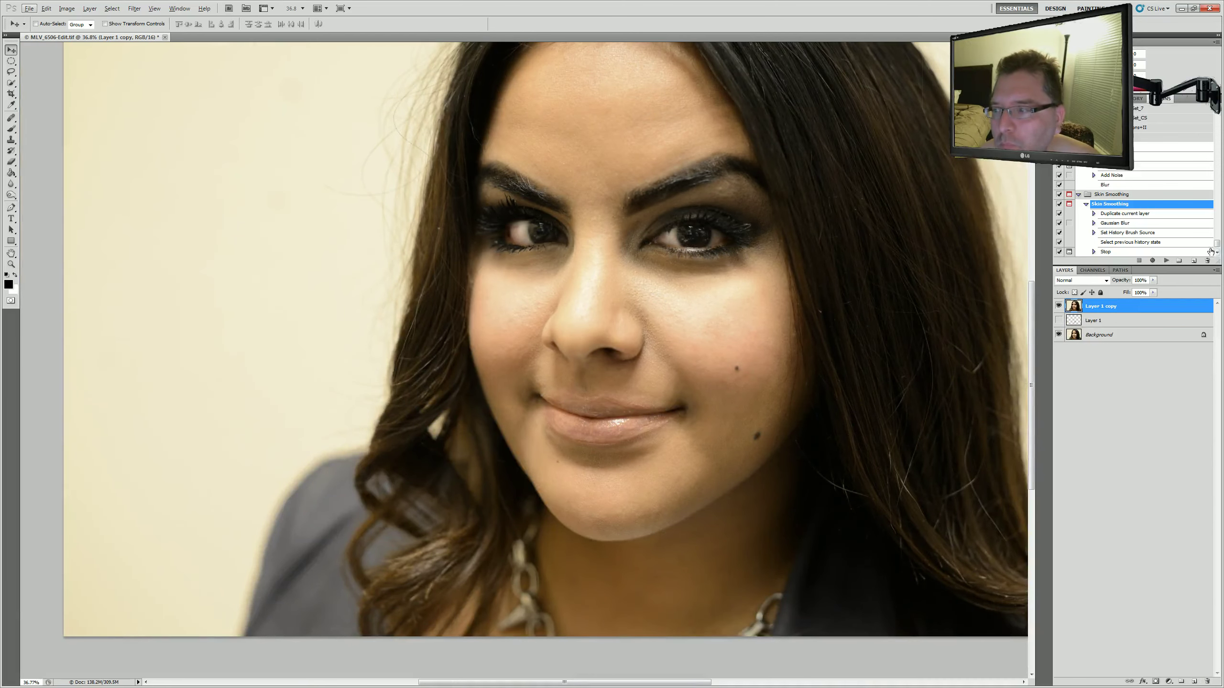
scroll(1216, 252, "down", 1)
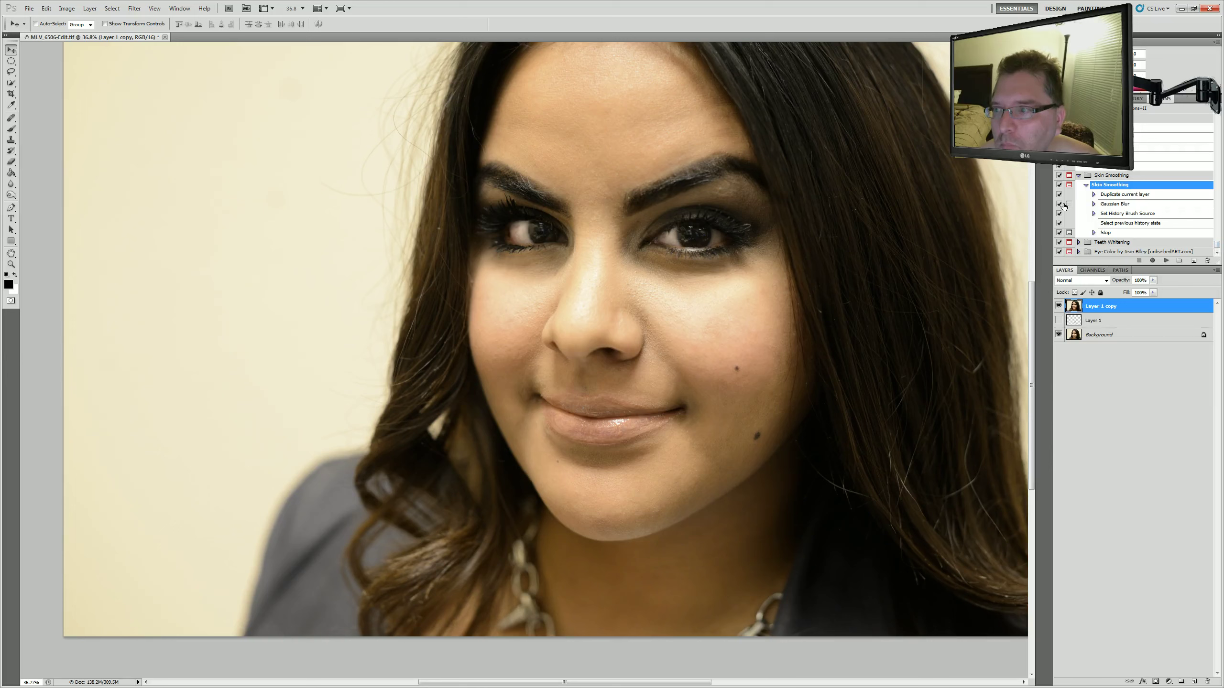
left_click(1078, 174)
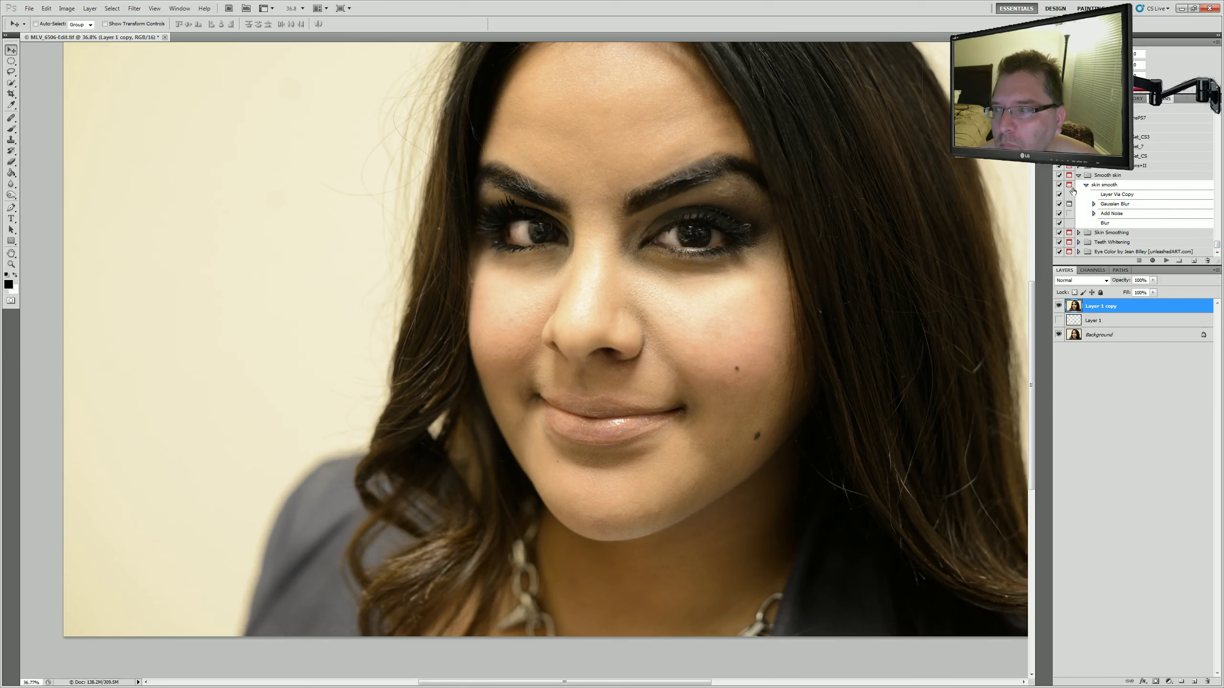
Run the skin smooth action again with a Gaussian Blur radius of 2.2 pixels.
left_click(1111, 186)
left_click(1166, 260)
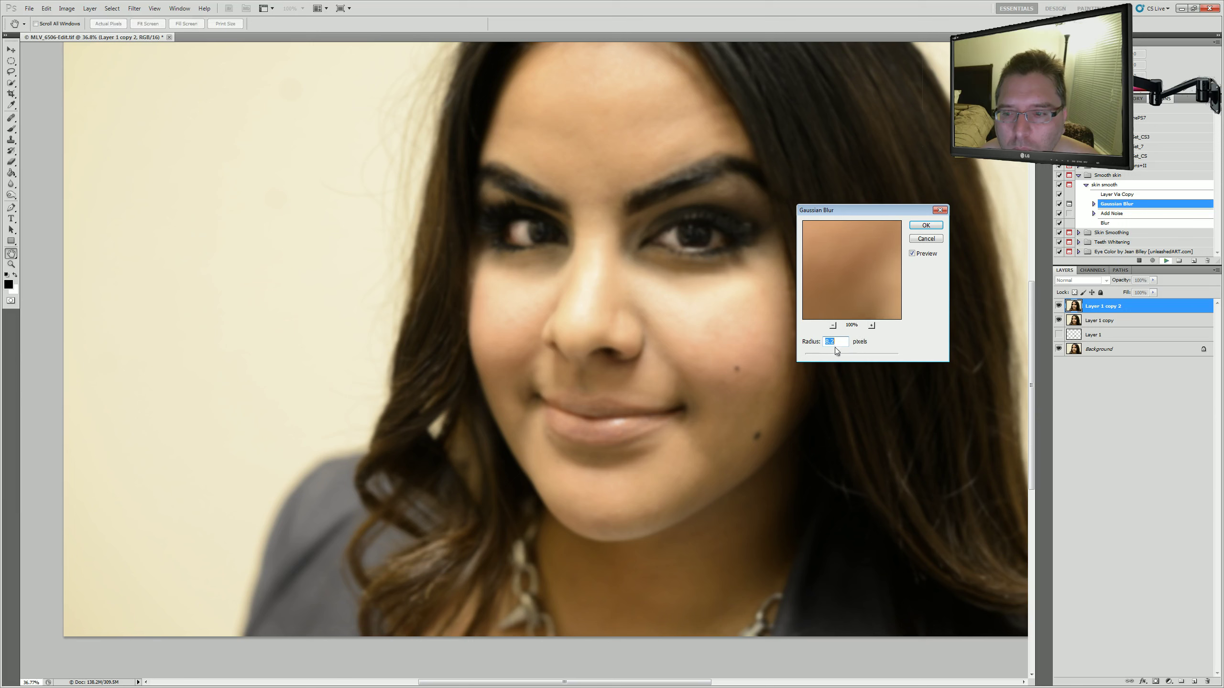
left_click_drag(837, 354, 818, 358)
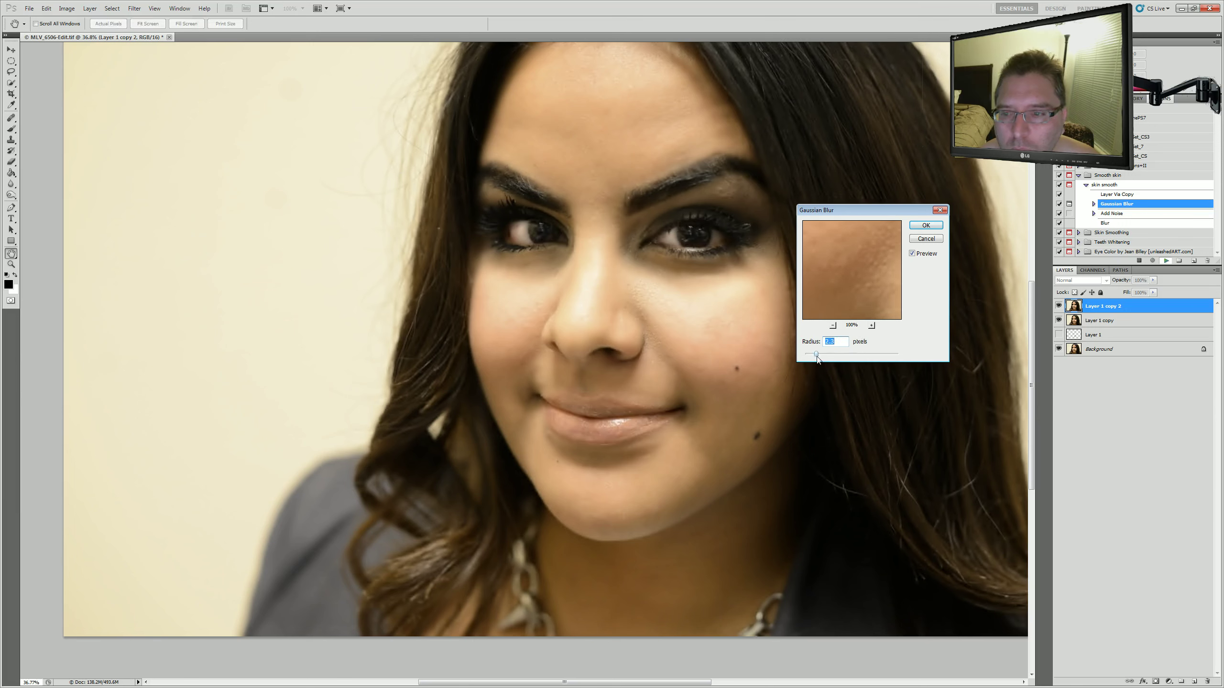
left_click_drag(820, 357, 820, 357)
key("Return")
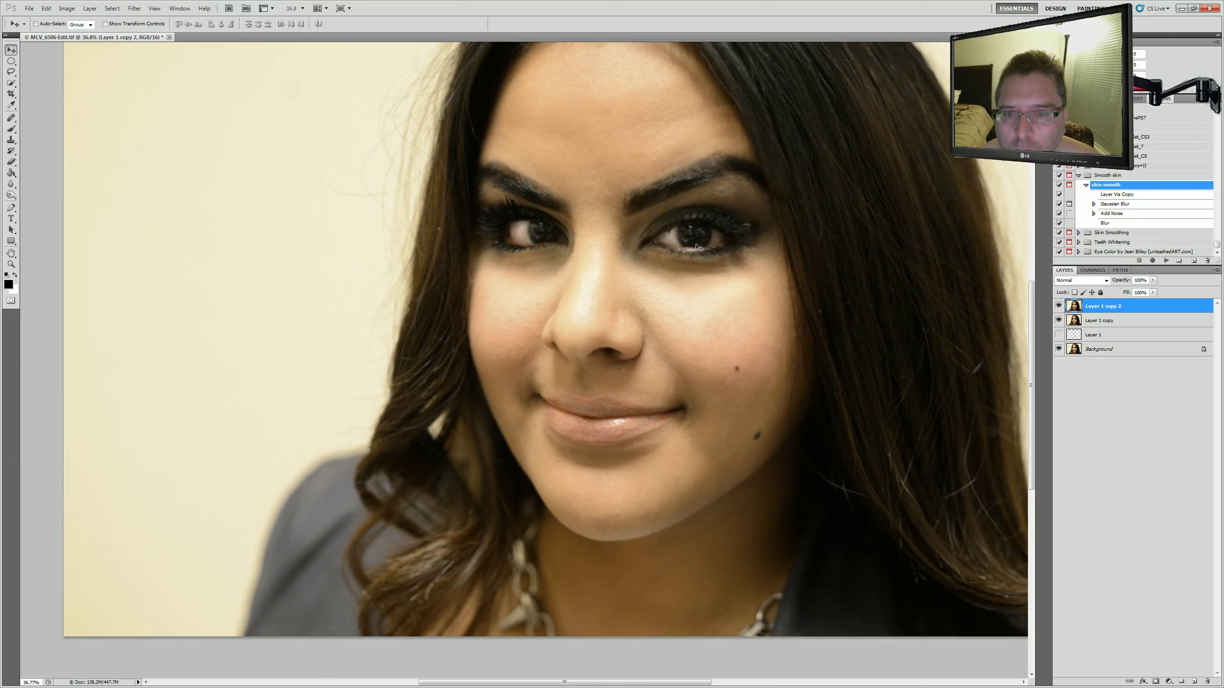
Compare Layer 1 copy 2 on and off, then give it a white layer mask.
left_click(1058, 306)
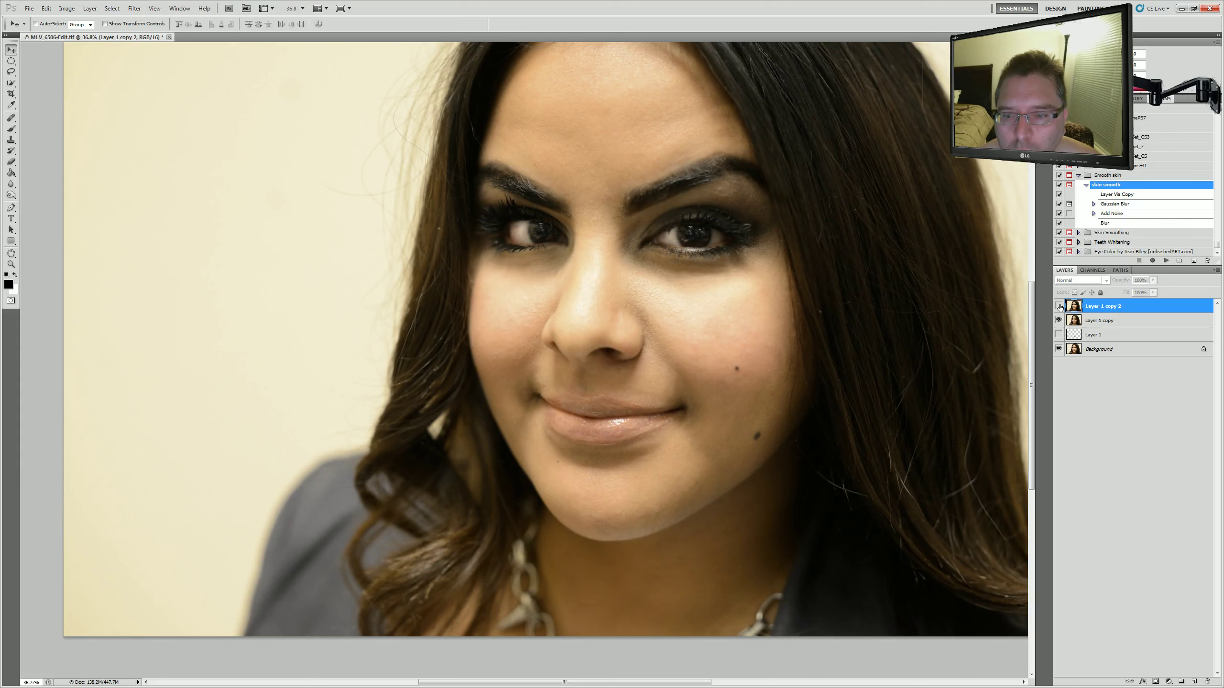
left_click(1059, 306)
left_click(1059, 306)
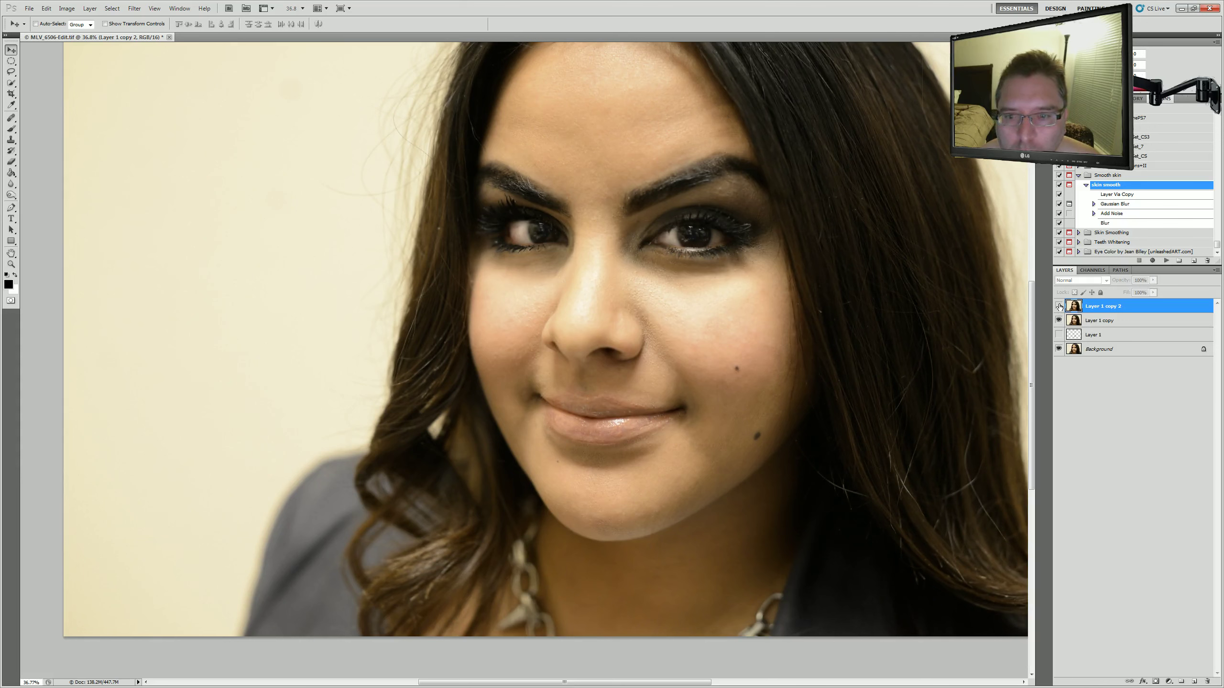
left_click(1059, 307)
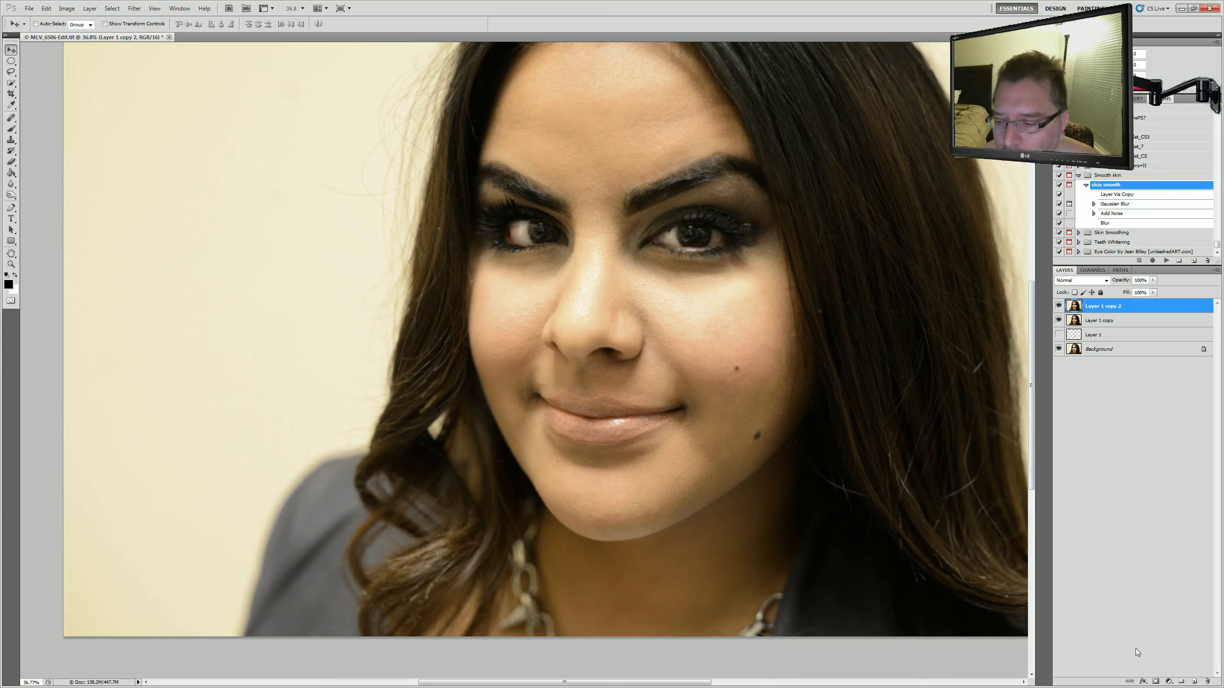
left_click(1156, 681)
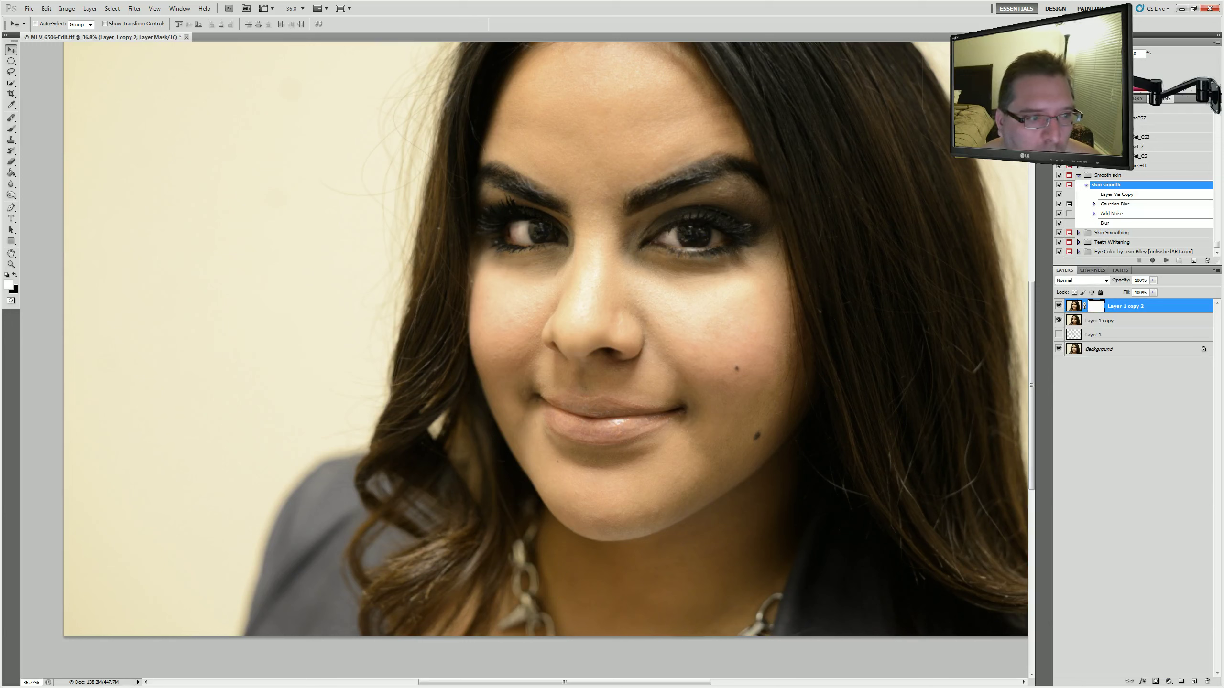
Paint black on the blur layer's mask over the eyebrows, lower eyelid and lips.
left_click(15, 276)
left_click(11, 129)
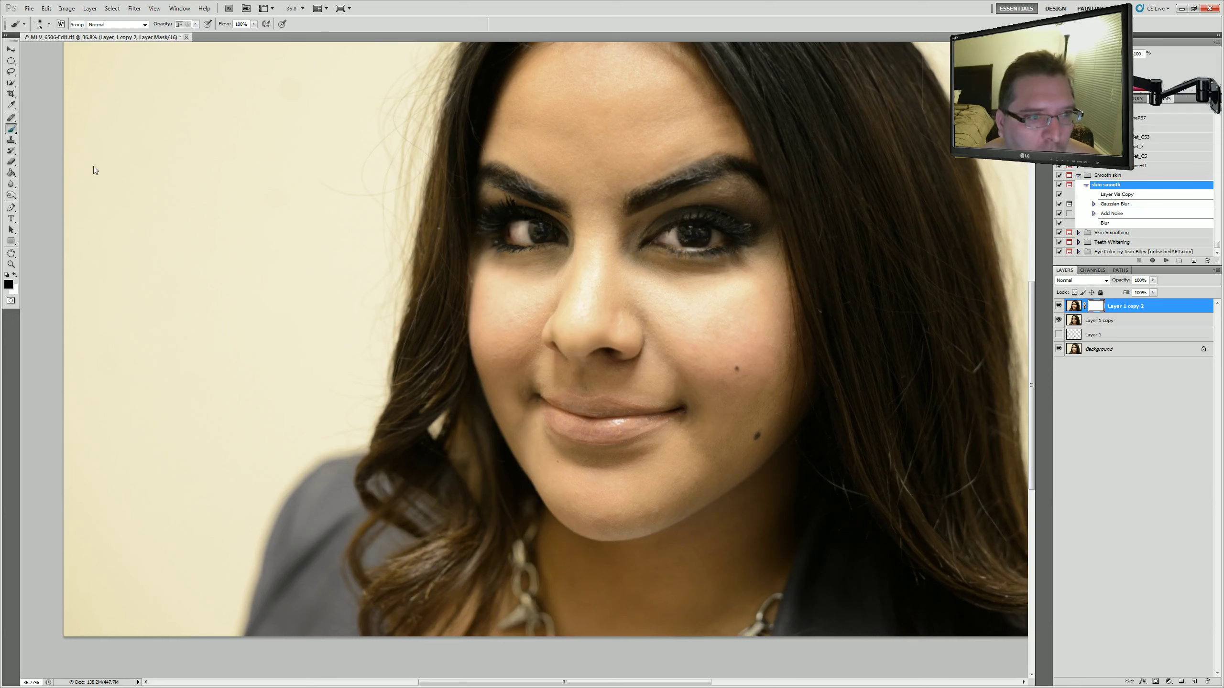
key("bracketright")
key("bracketright")
key("bracketright")
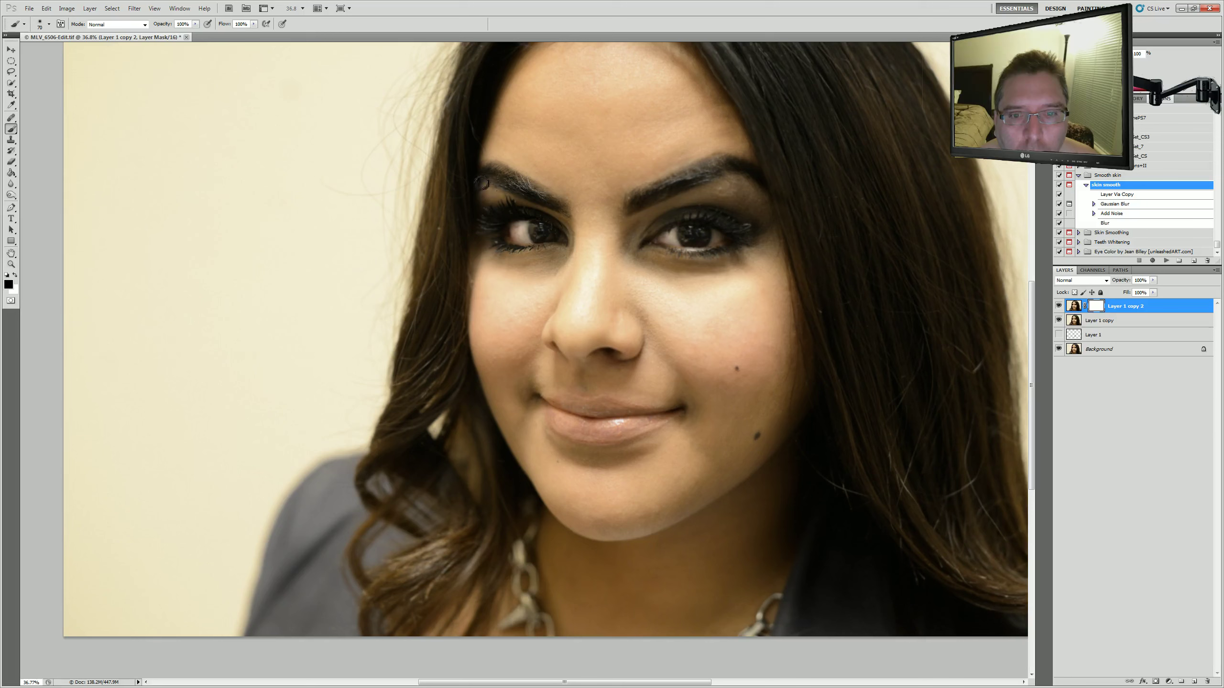
left_click_drag(548, 197, 571, 217)
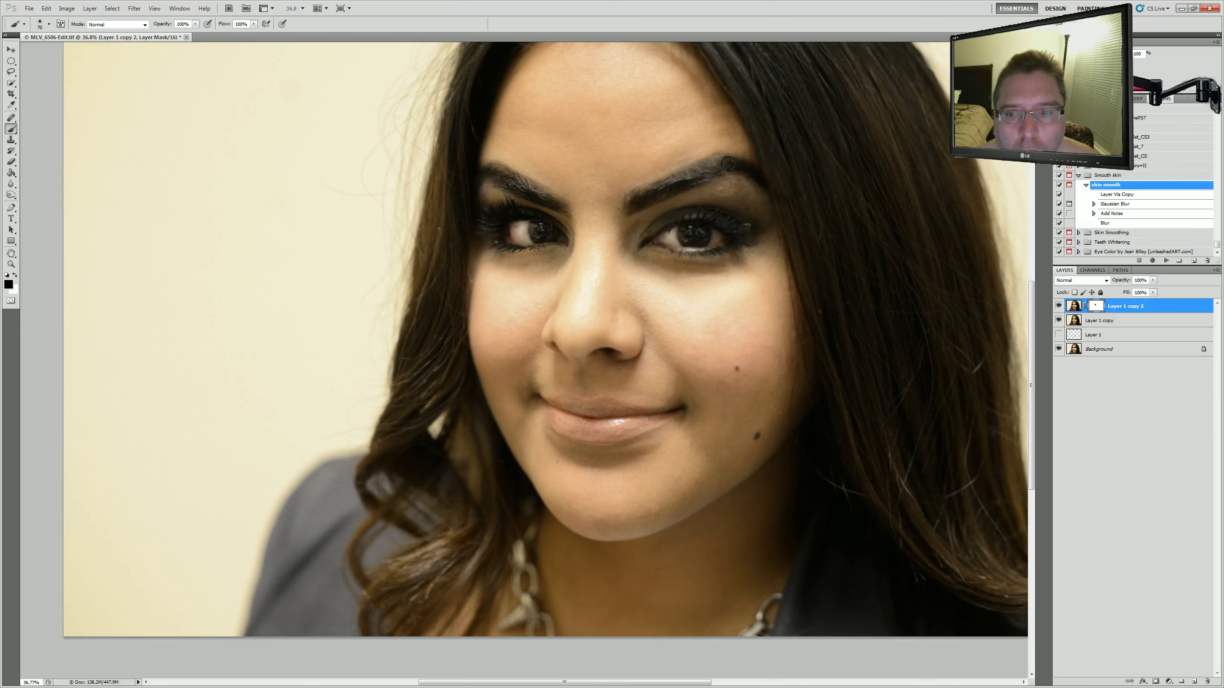
left_click_drag(780, 212, 758, 239)
mouse_move(642, 230)
left_mouse_down()
mouse_move(756, 248)
mouse_move(731, 224)
left_mouse_up()
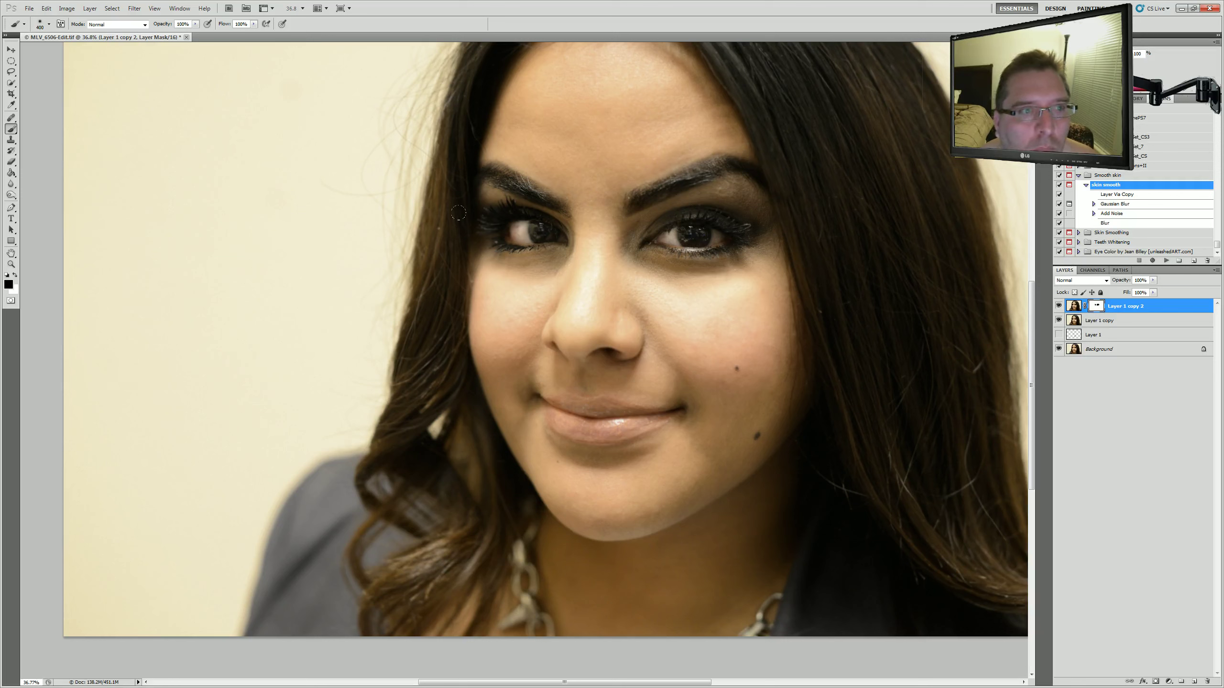
key("bracketleft")
key("bracketleft")
key("bracketleft")
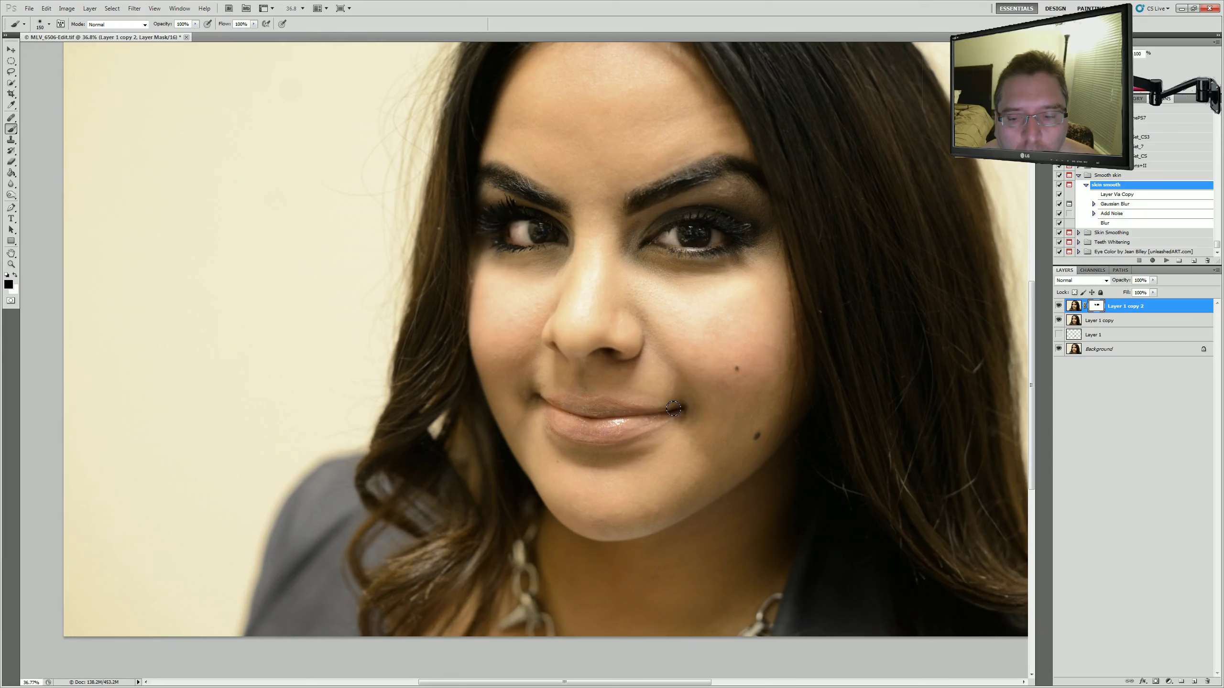
left_click_drag(620, 406, 618, 408)
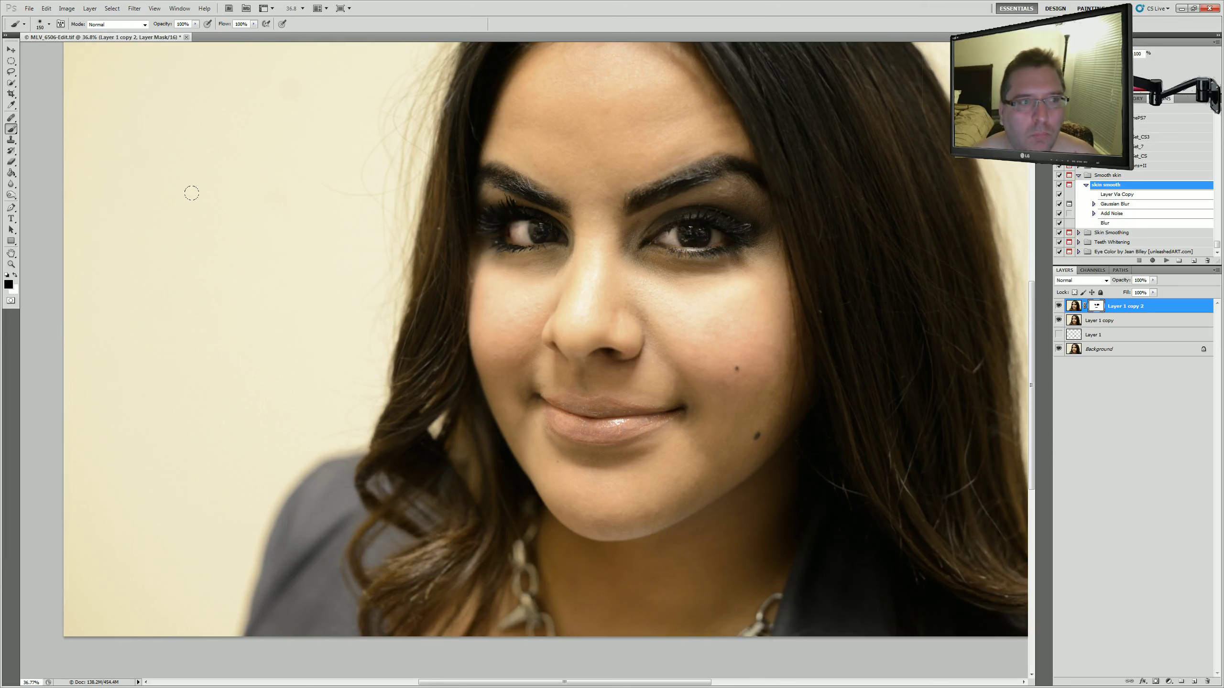
Zoom in on the forehead and make Layer 1 copy the active layer.
key("v")
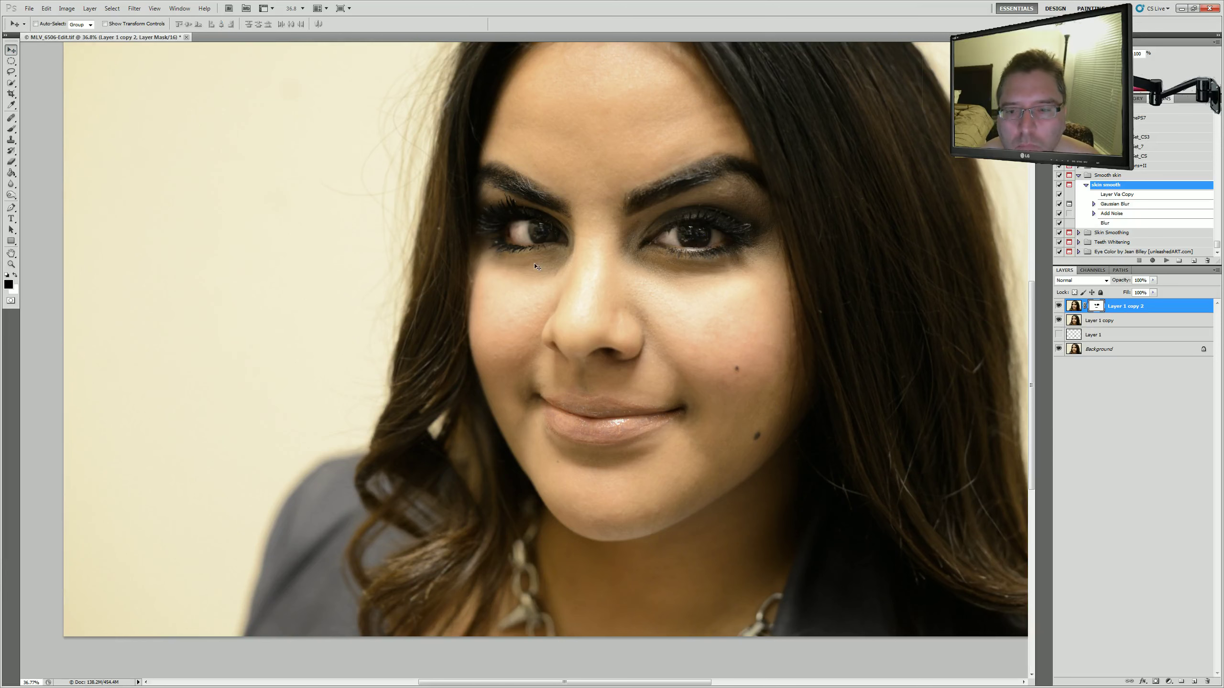
scroll(406, 188, "down", 1)
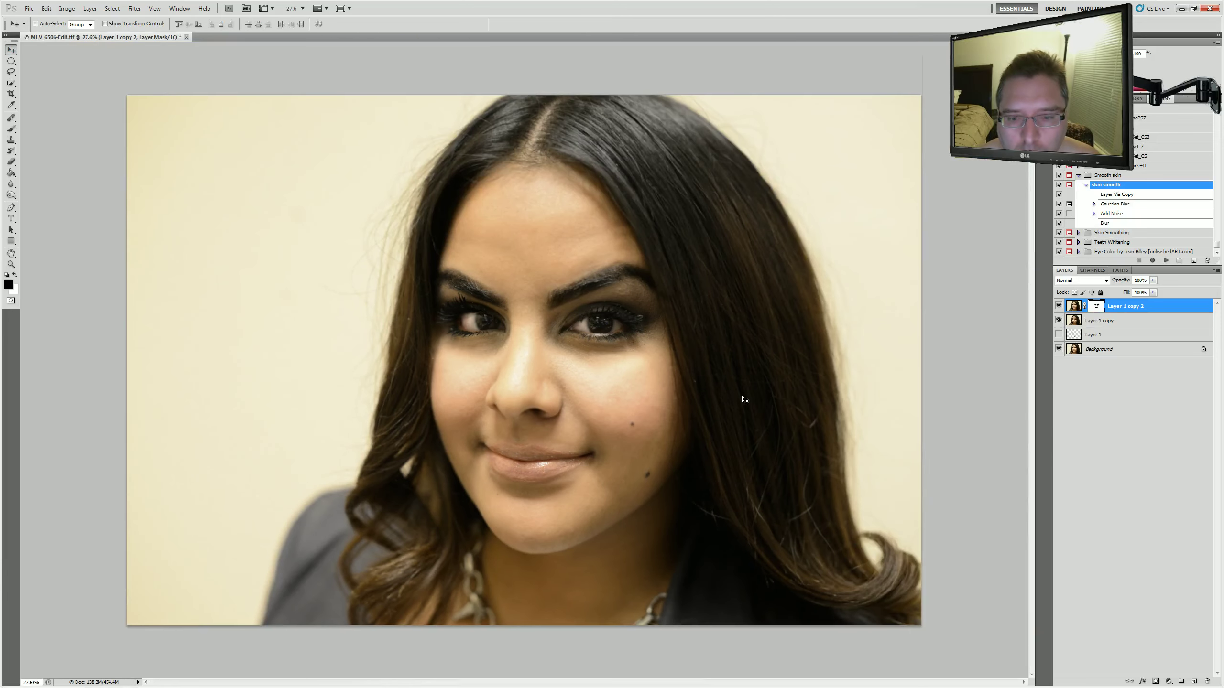
scroll(717, 436, "down", 1)
scroll(684, 453, "down", 1)
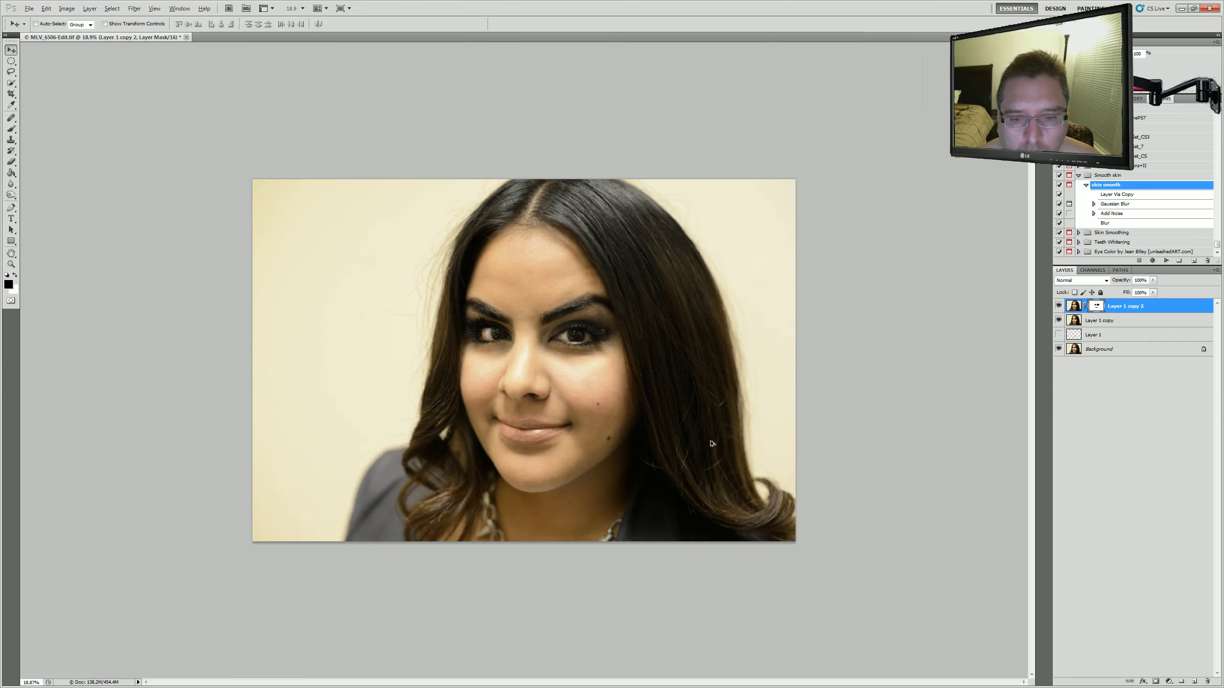
scroll(563, 256, "up", 3)
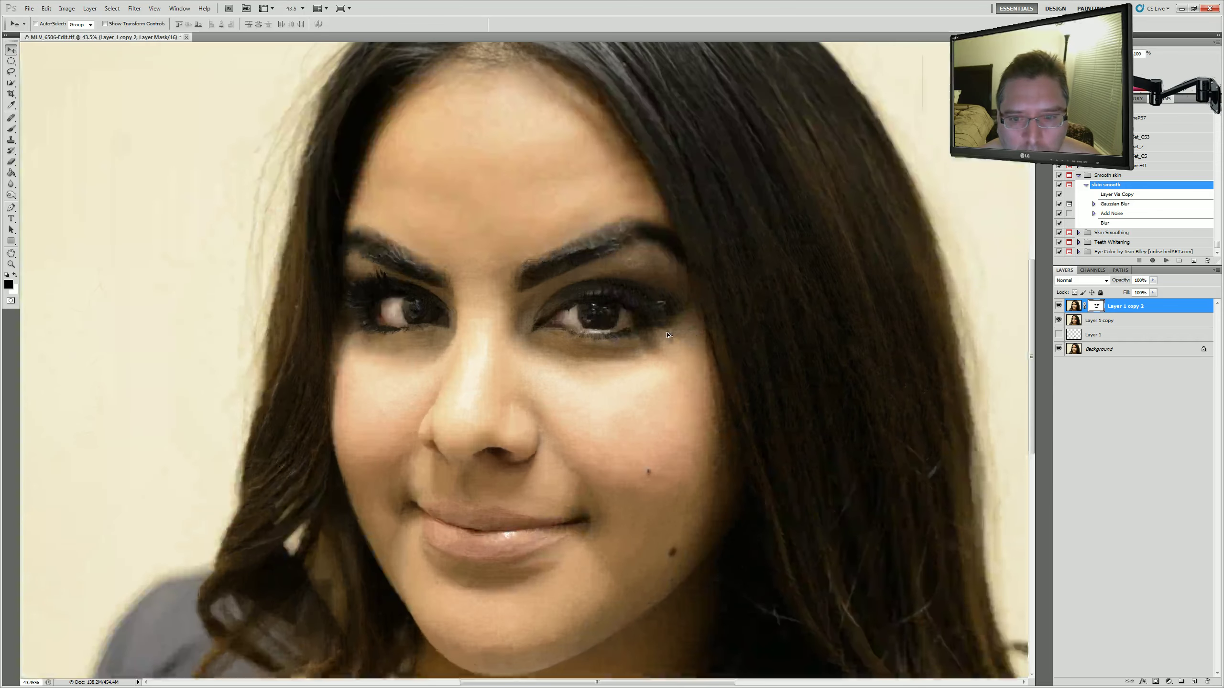
scroll(568, 203, "up", 1)
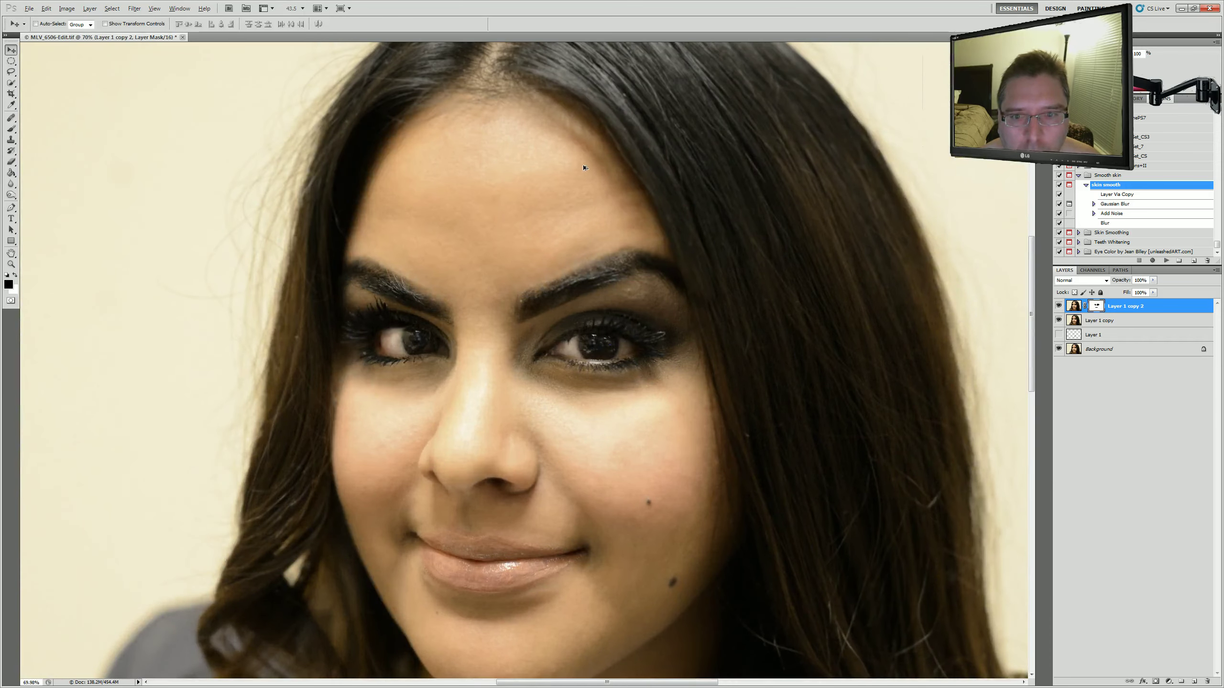
scroll(584, 167, "up", 1)
scroll(559, 145, "up", 1)
scroll(584, 232, "down", 1)
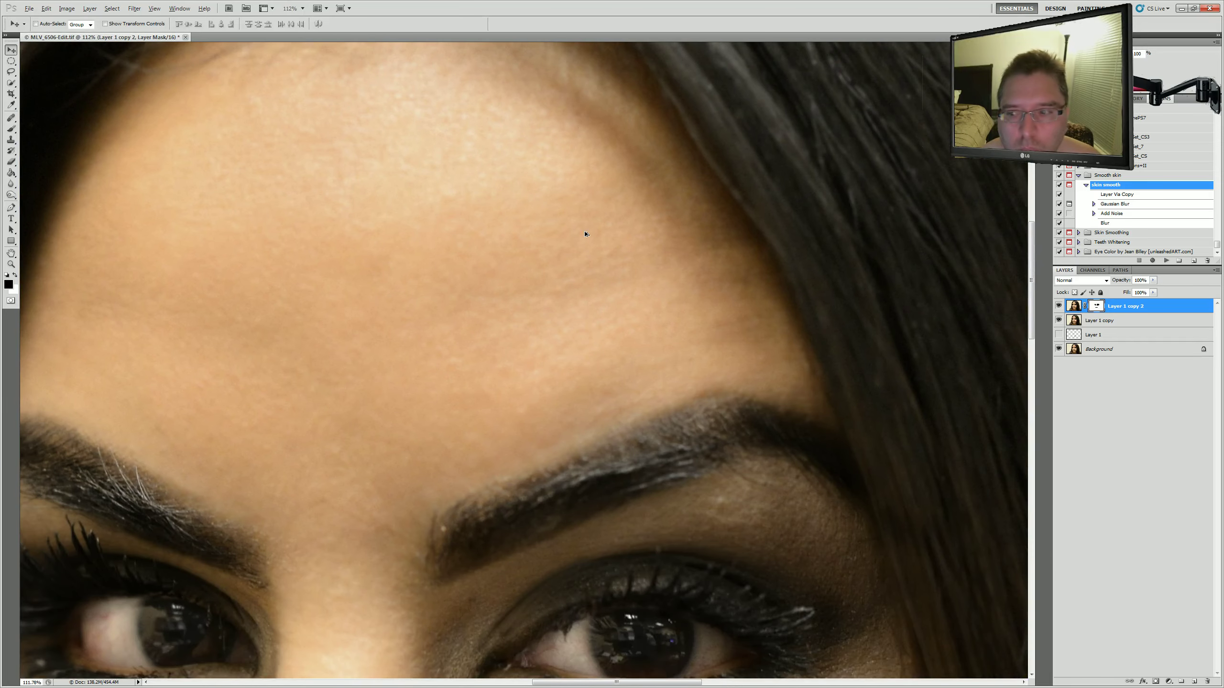
left_click(1093, 320)
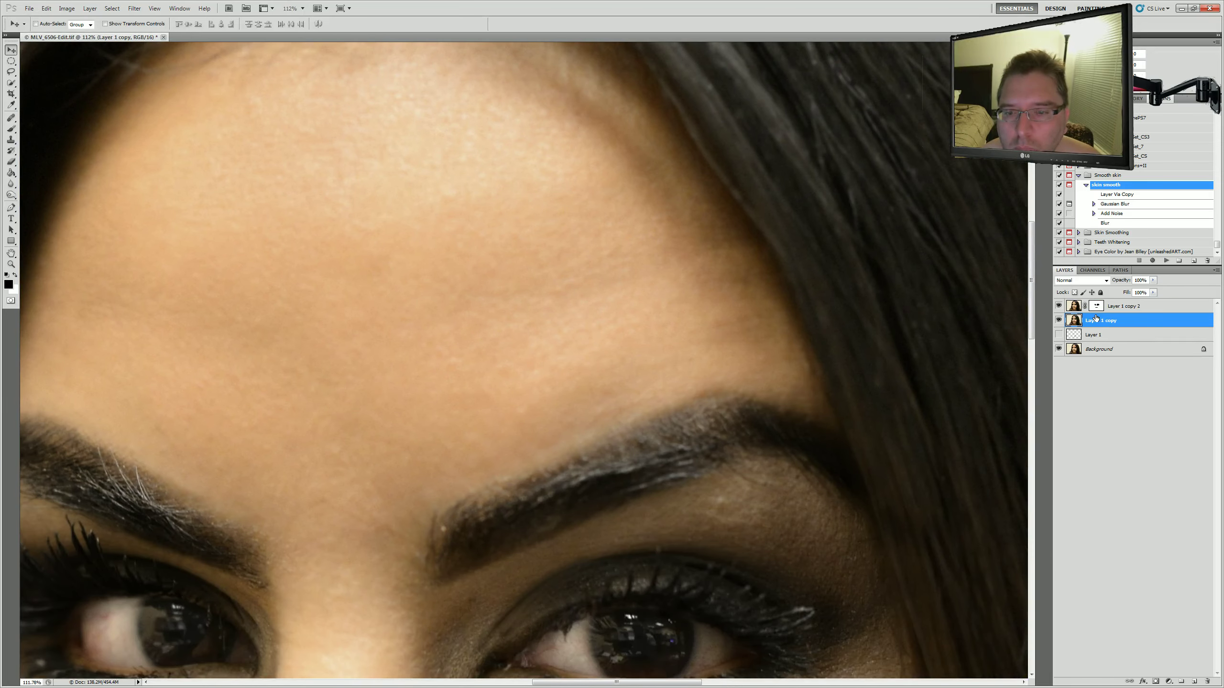
Set up the Clone Stamp with a larger brush, about 55% opacity, sampling Current Layer.
left_click(11, 140)
key("bracketright")
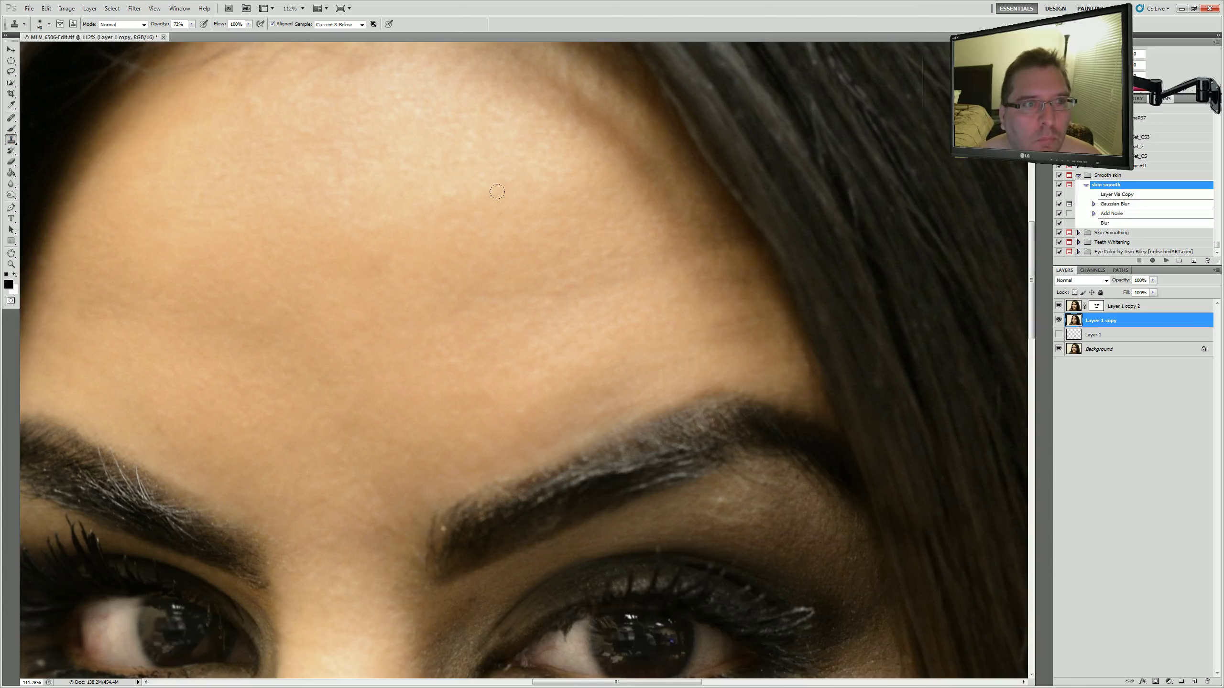
left_click_drag(191, 26, 183, 36)
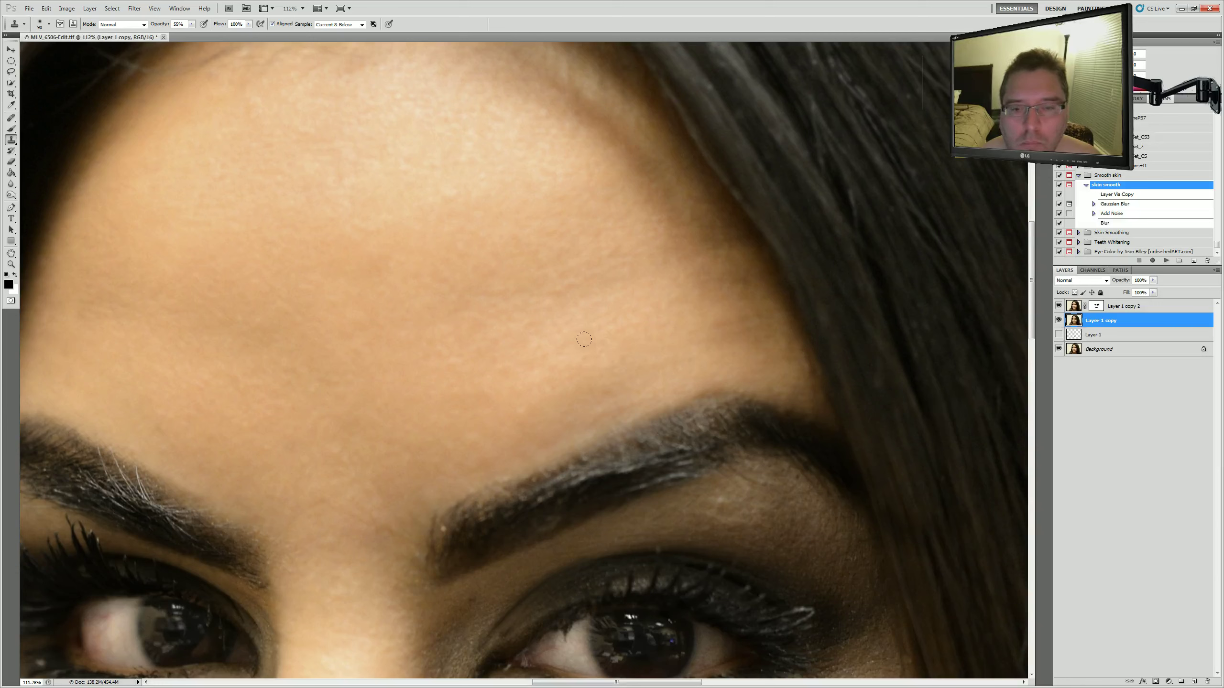
left_click(361, 24)
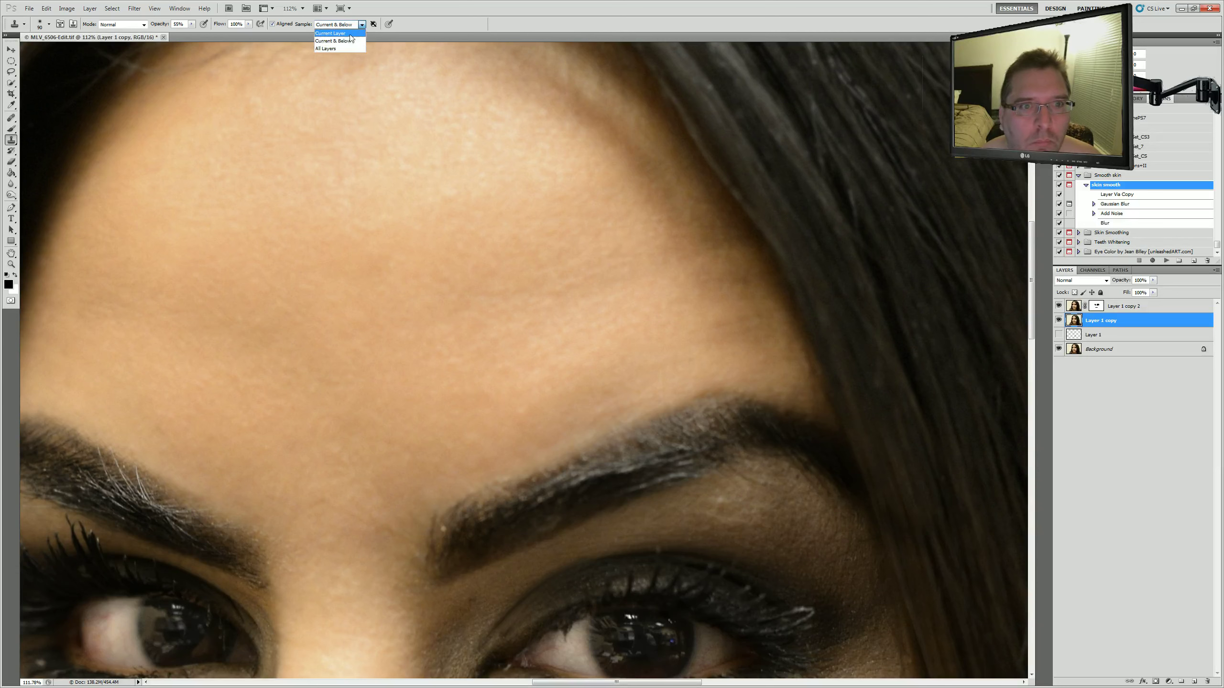
left_click(338, 33)
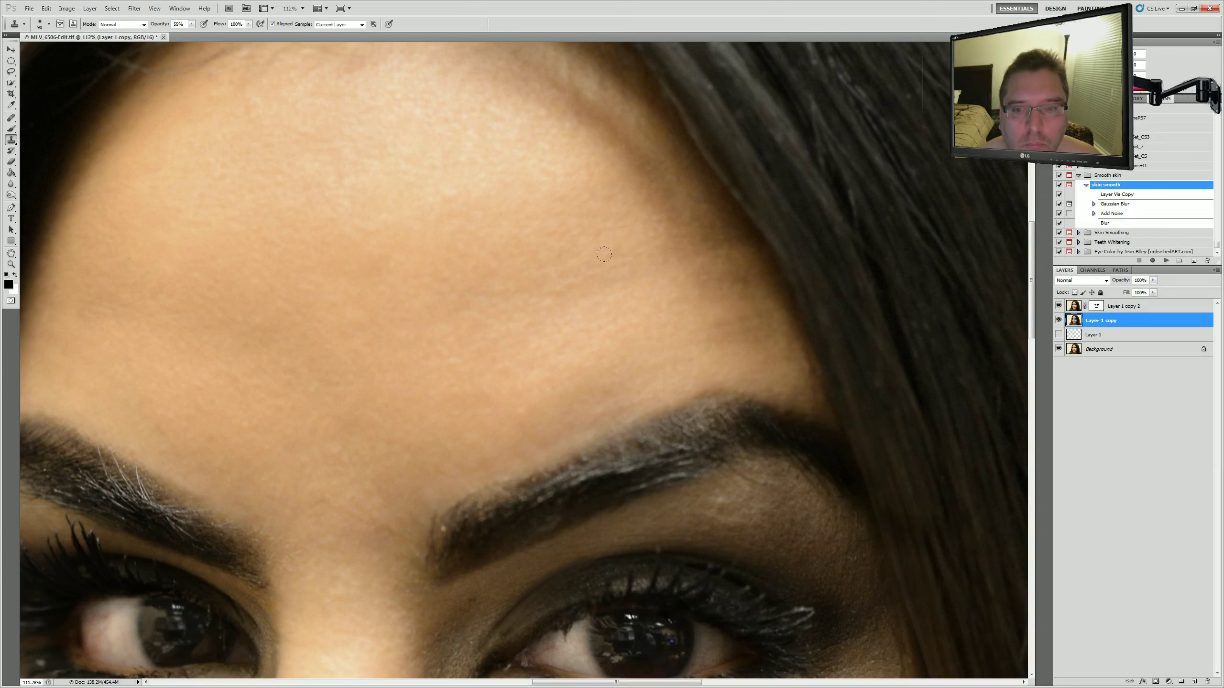
Clone even skin over the forehead blotches, toggling Layer 1 copy 2 to check the result.
left_click_drag(463, 277, 558, 283)
left_click(1059, 304)
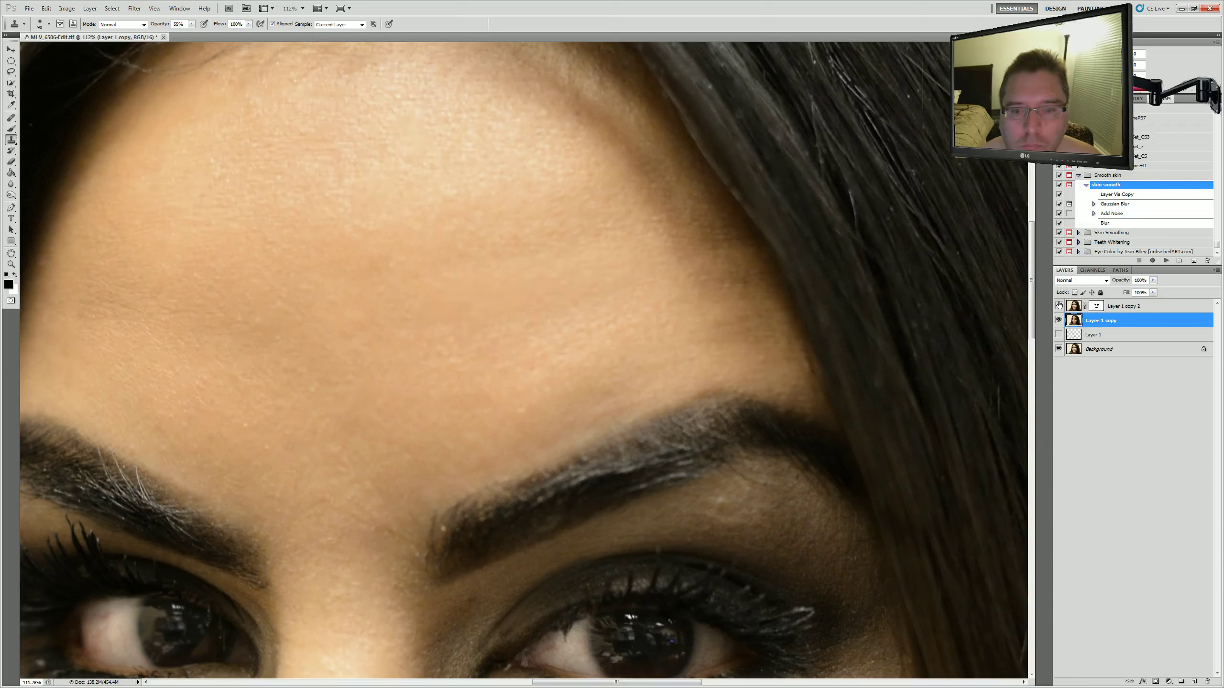
left_click(1058, 304)
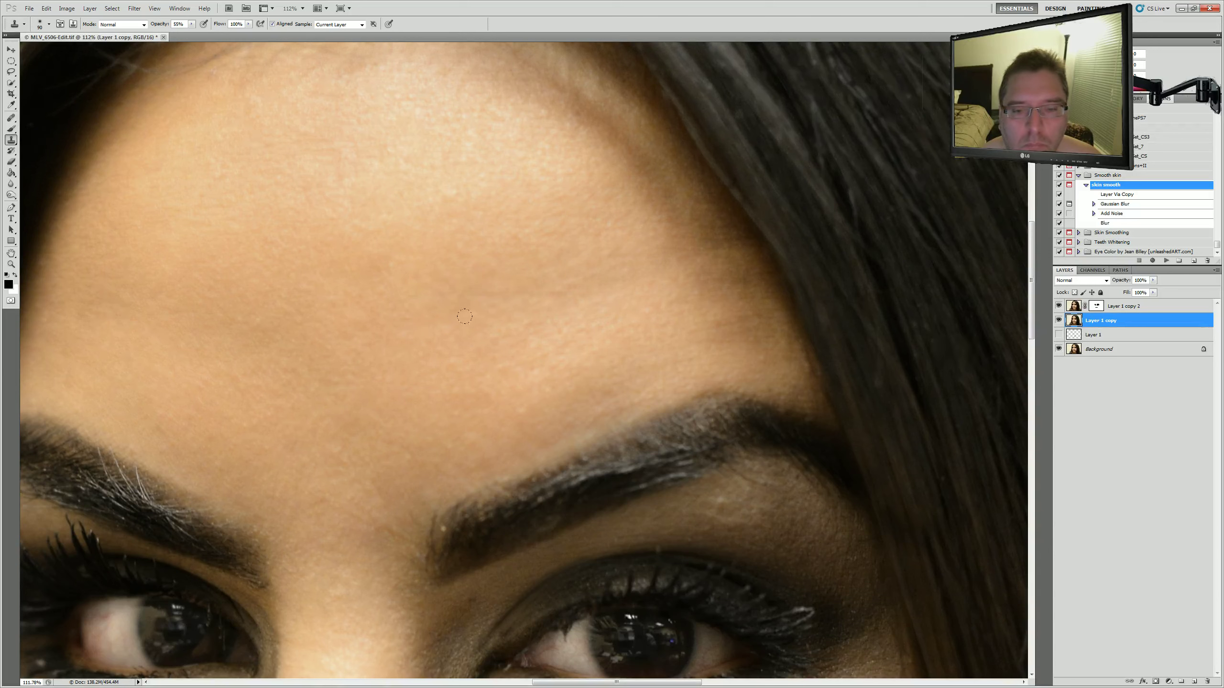
Paint white into Layer 1 copy 2's mask over the forehead, then fit the photo to the window.
left_click(1096, 307)
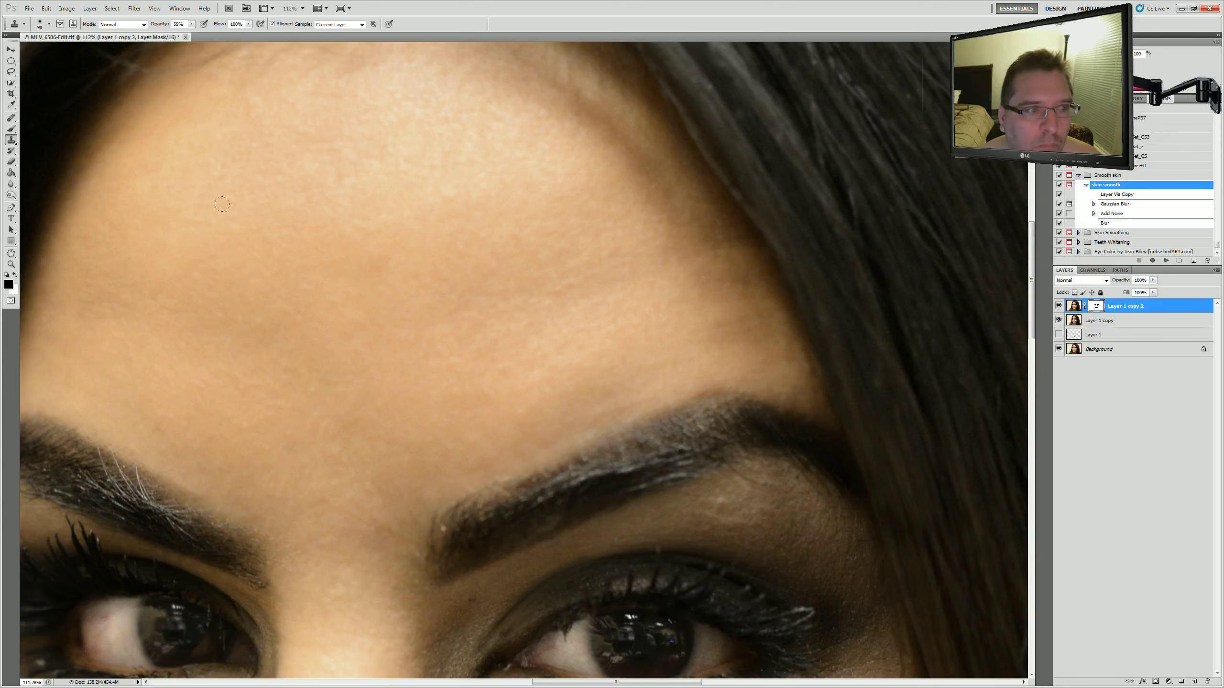
left_click(11, 129)
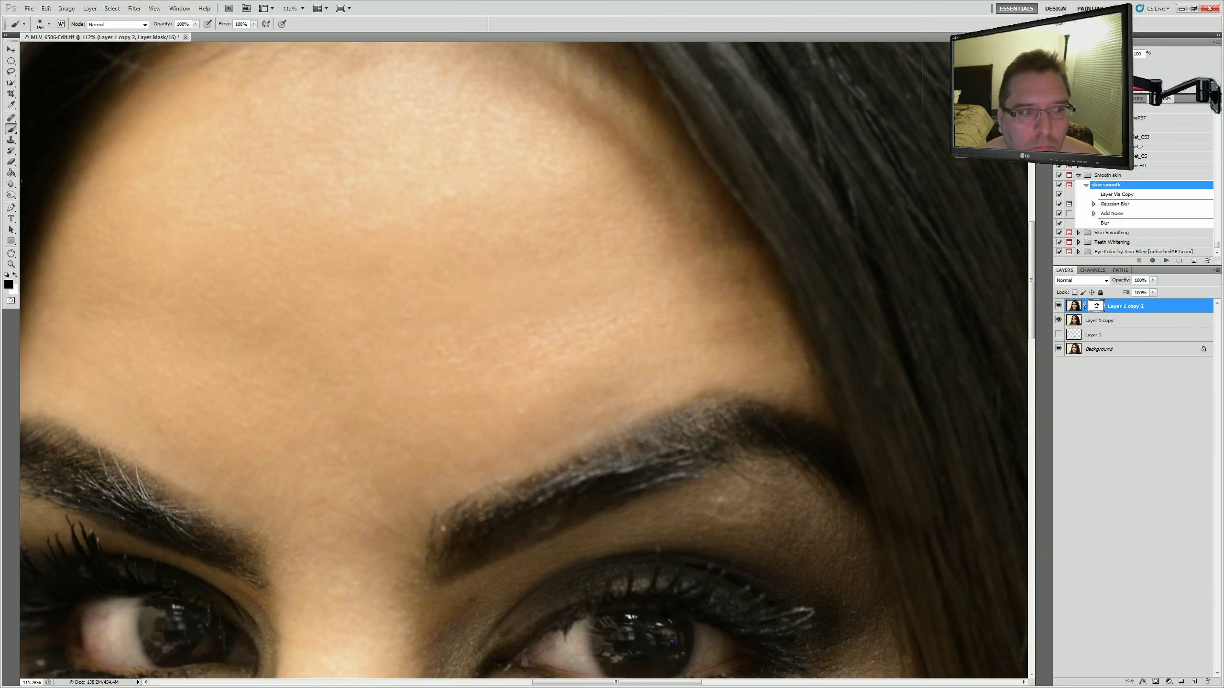
key("x")
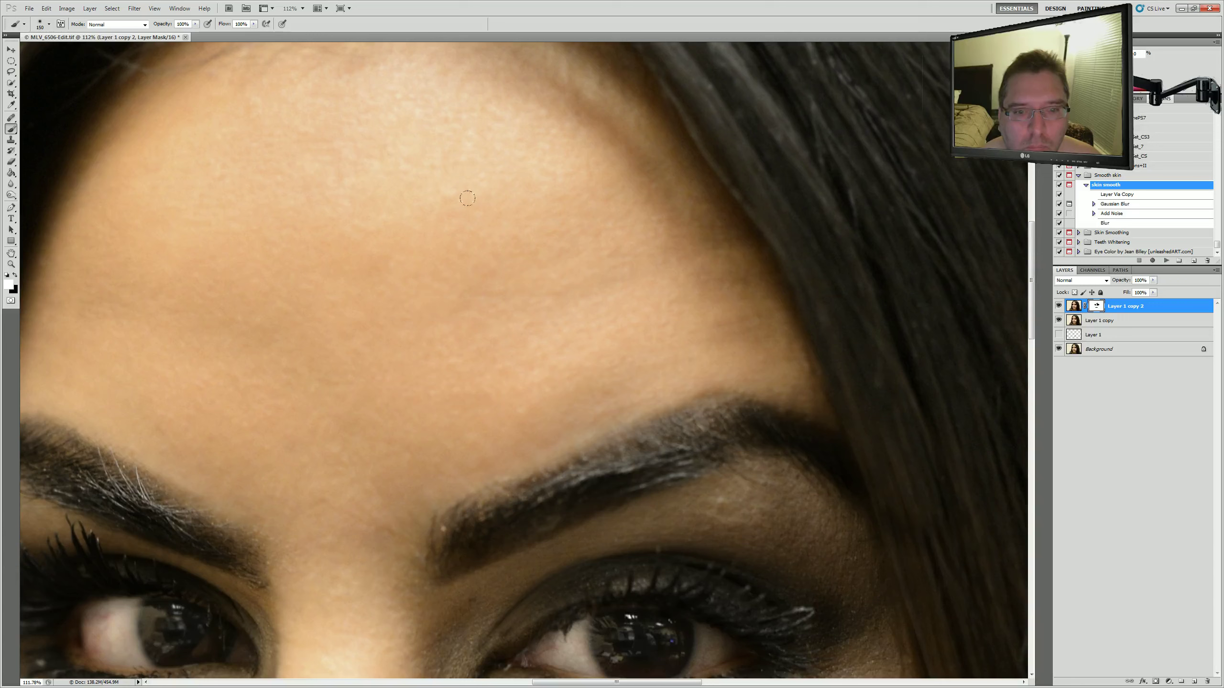
left_click(15, 47)
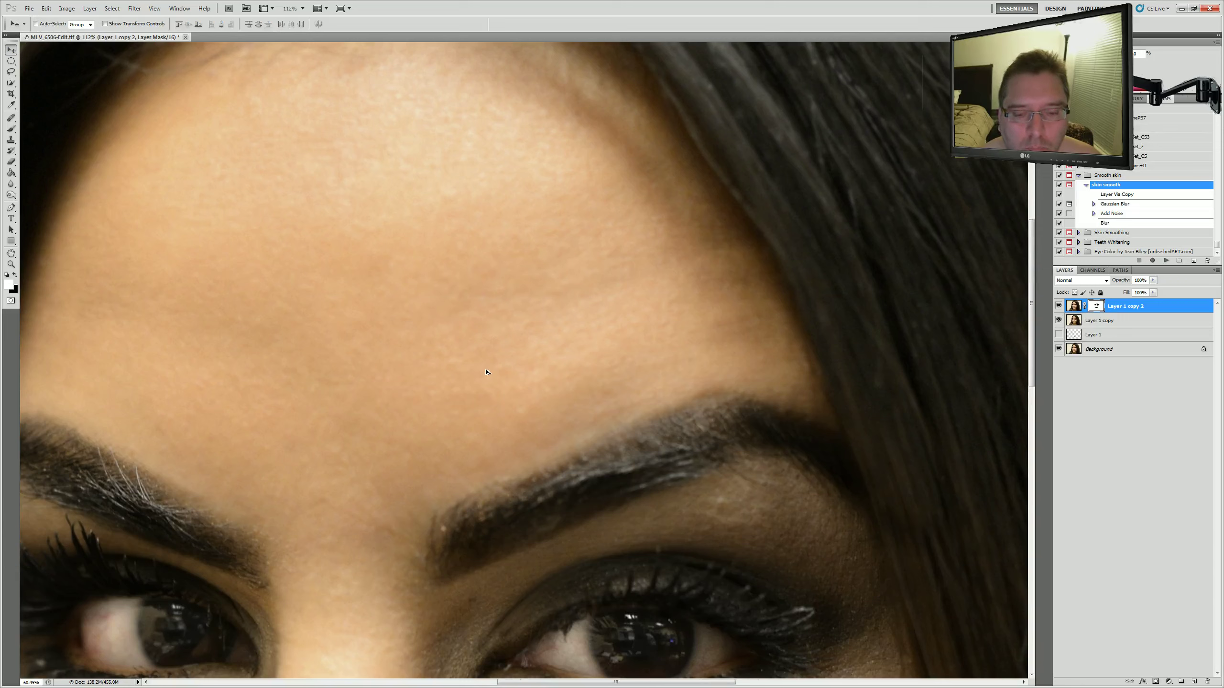
key("ctrl+0")
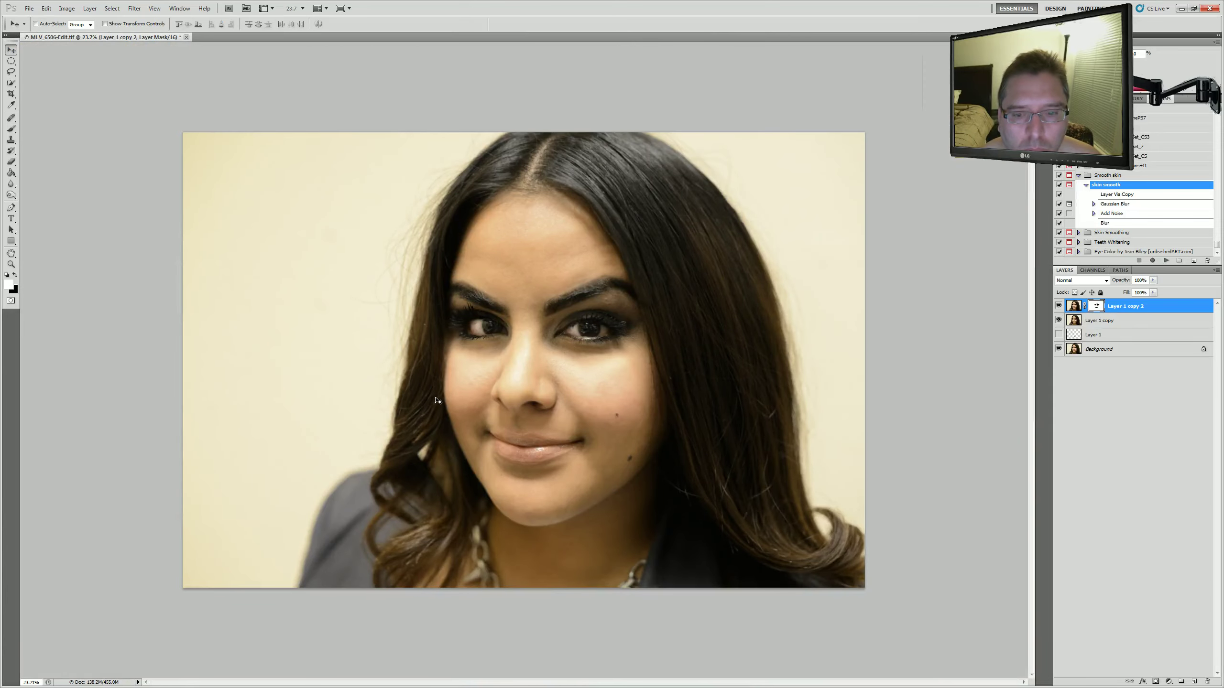
Zoom in slightly and toggle Layer 1 copy 2 on and off to compare the smoothing.
key("ctrl+plus")
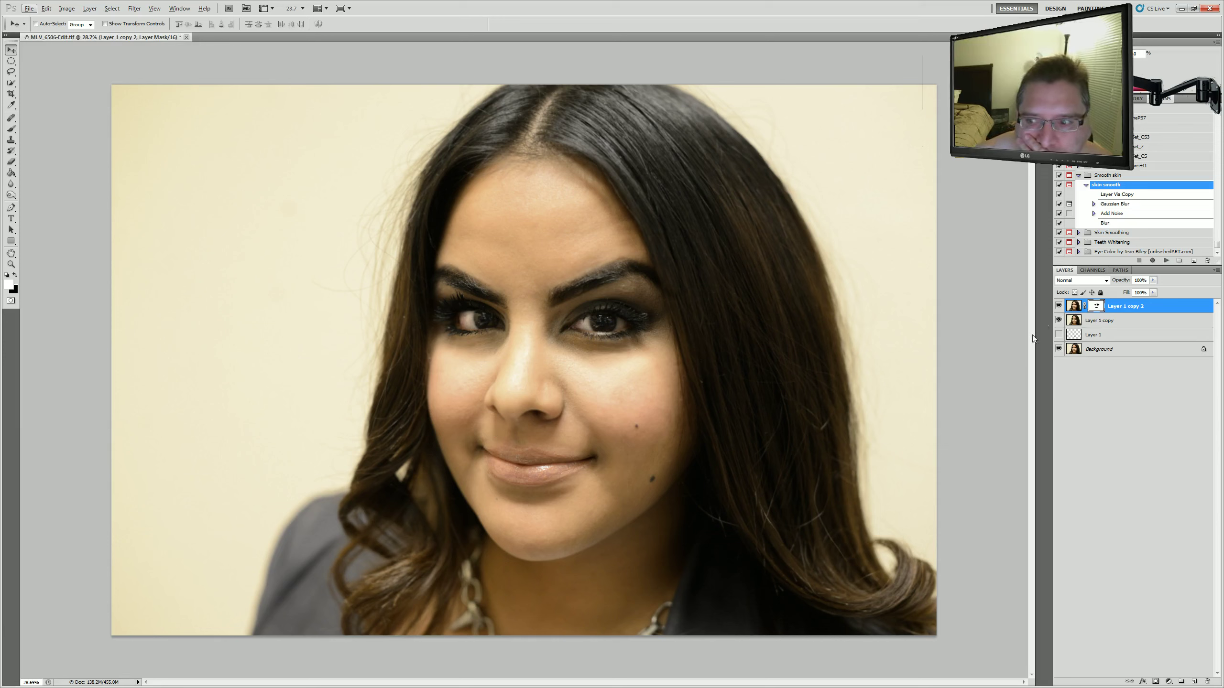
left_click(1058, 306)
left_click(1058, 305)
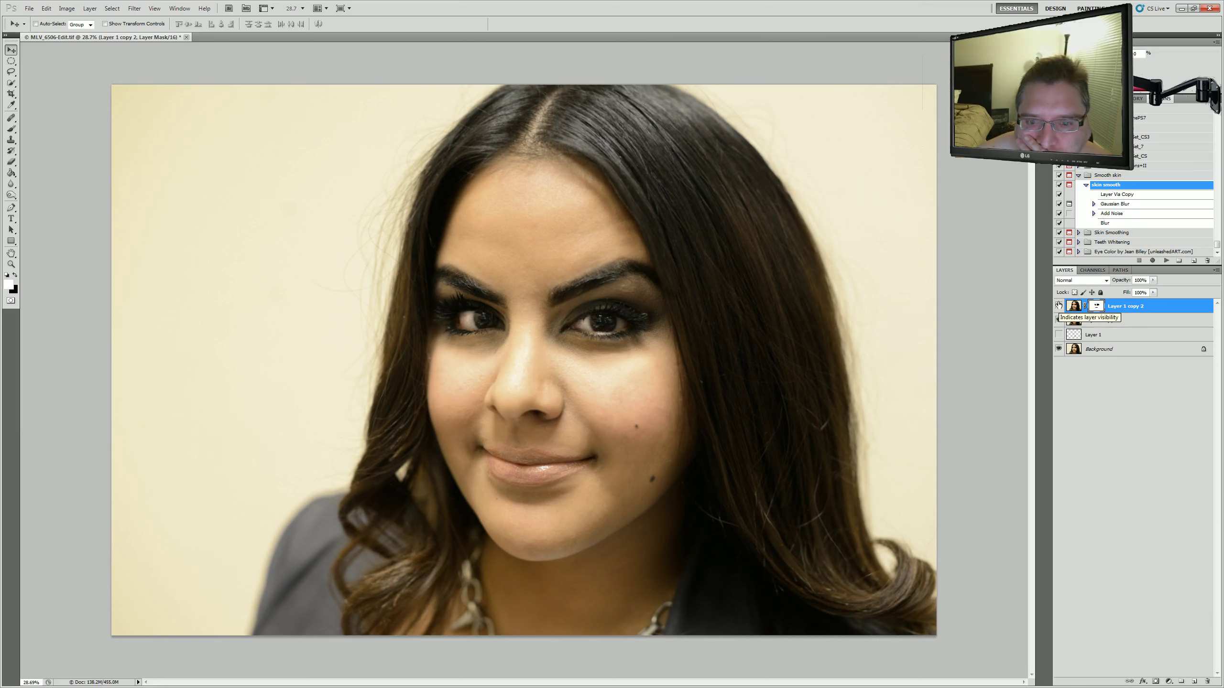
left_click(1058, 305)
left_click(1059, 306)
left_click(1058, 305)
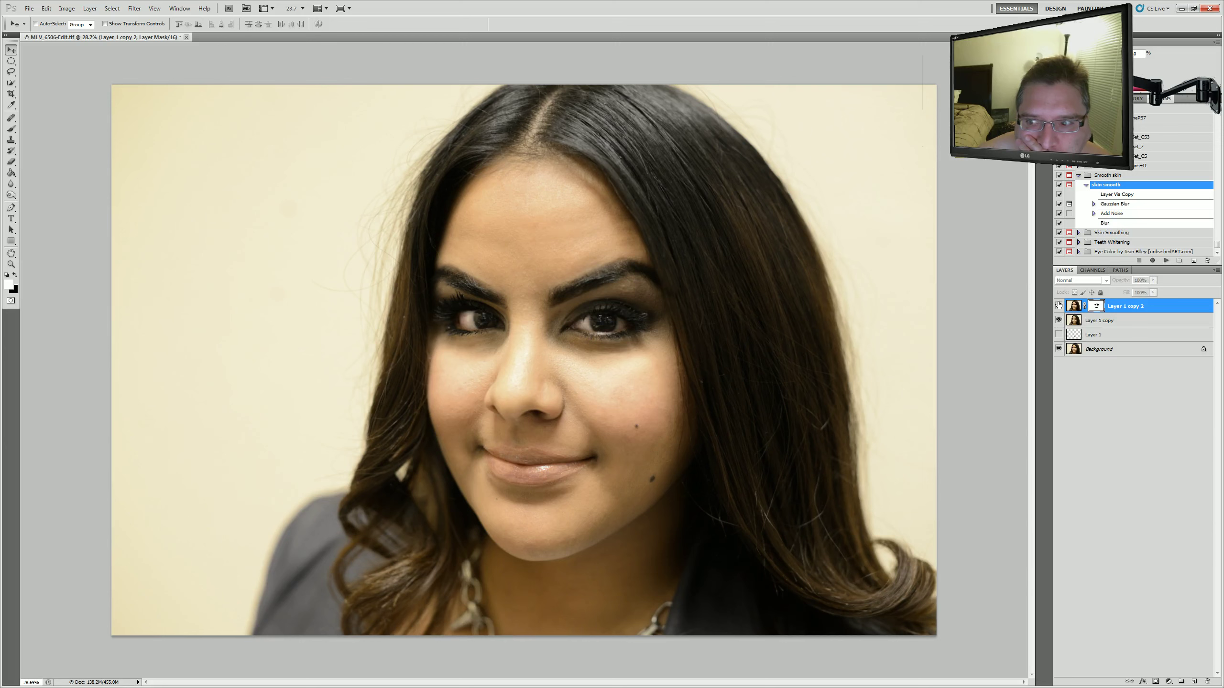
left_click(1058, 306)
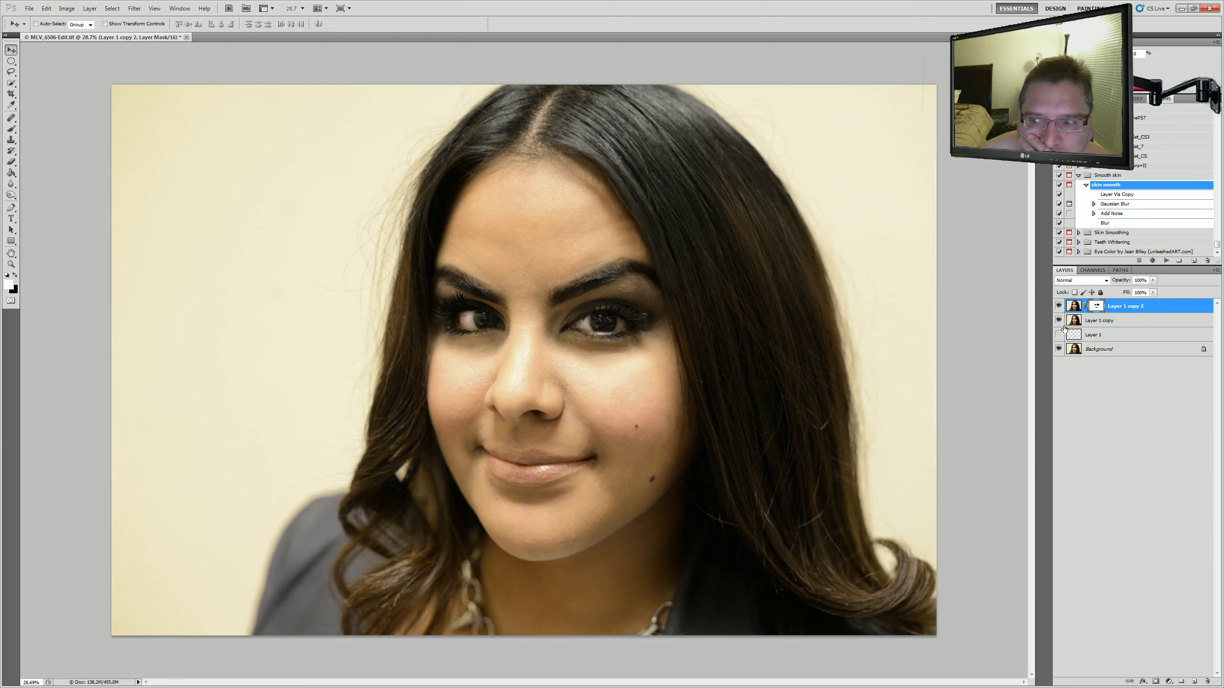
Compare both retouch layers against the original, leaving Layer 1 copy 2 hidden.
left_click(1058, 320)
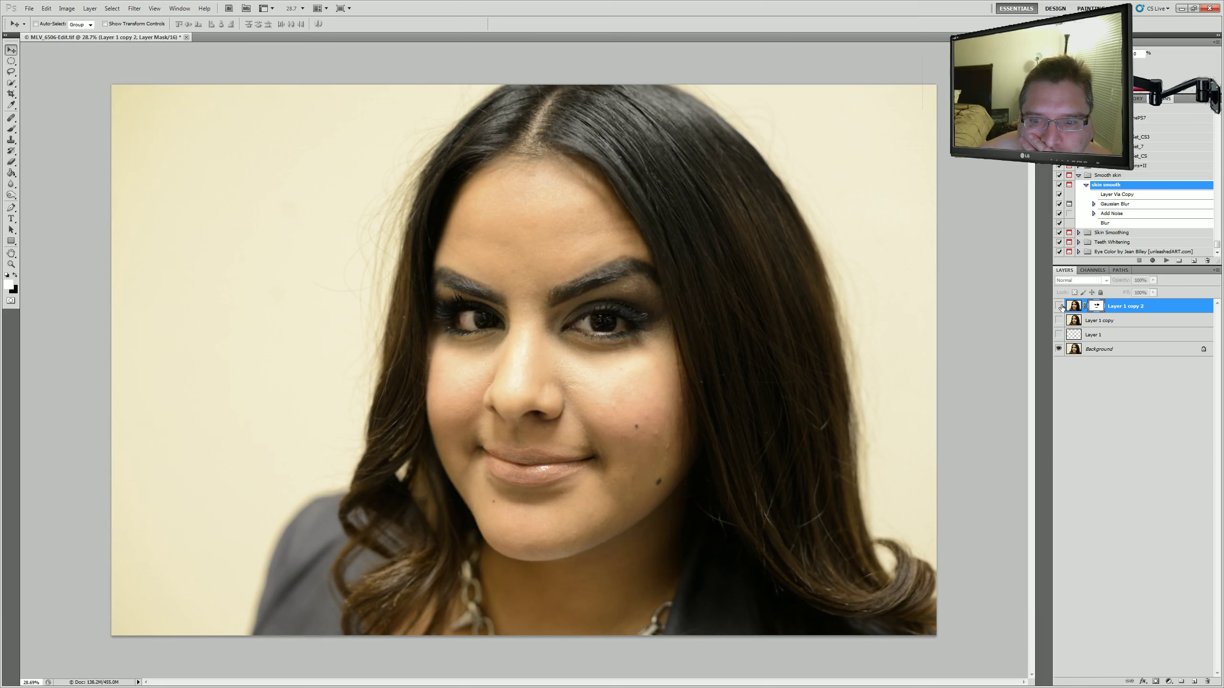
left_click(1058, 320)
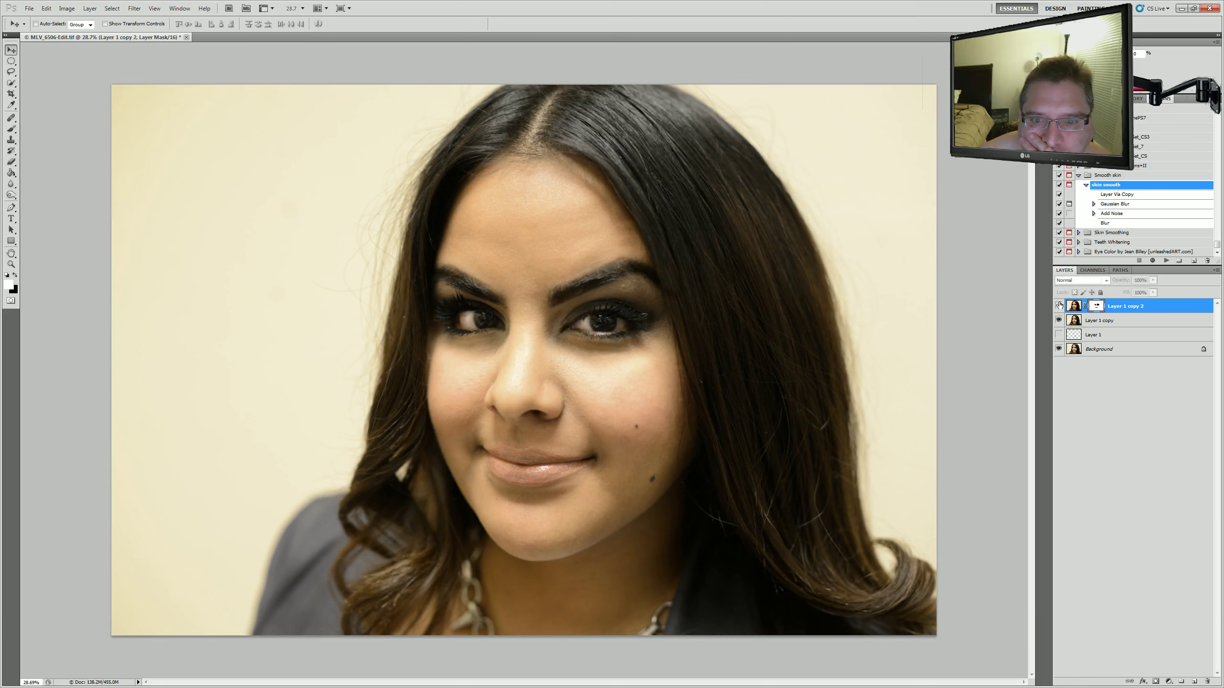
left_click(1059, 306)
left_click(1059, 306)
left_click(1058, 320)
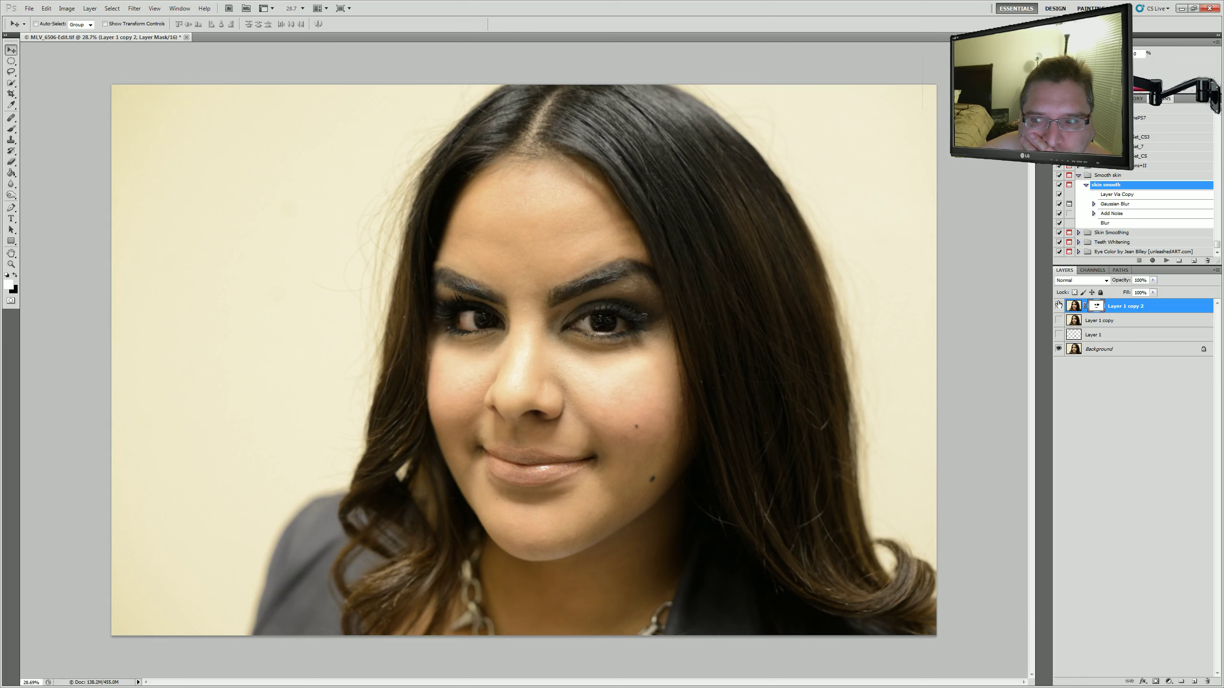
left_click(1058, 304)
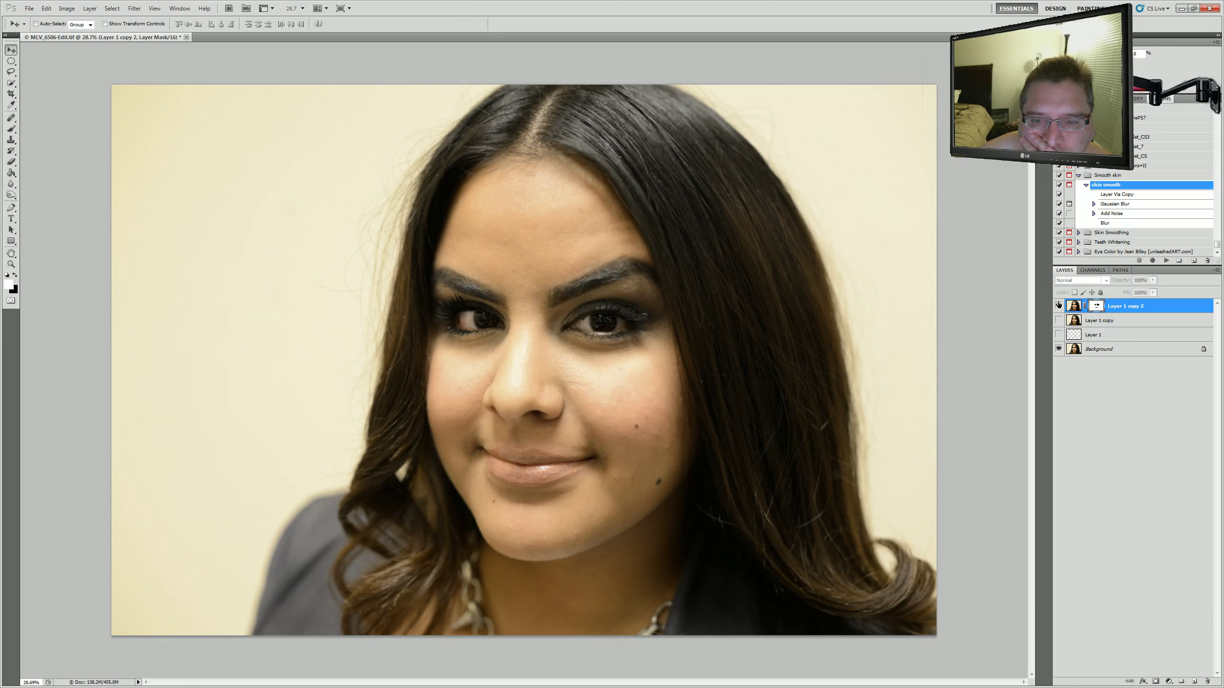
left_click(1058, 305)
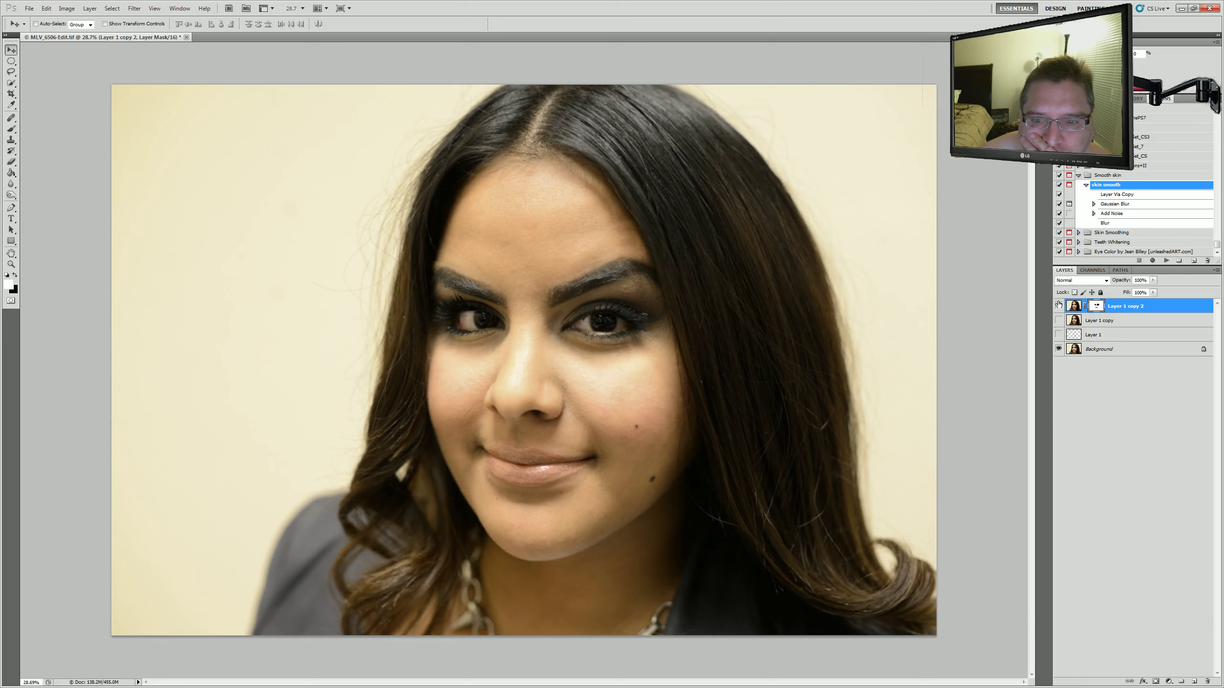
left_click(1058, 319)
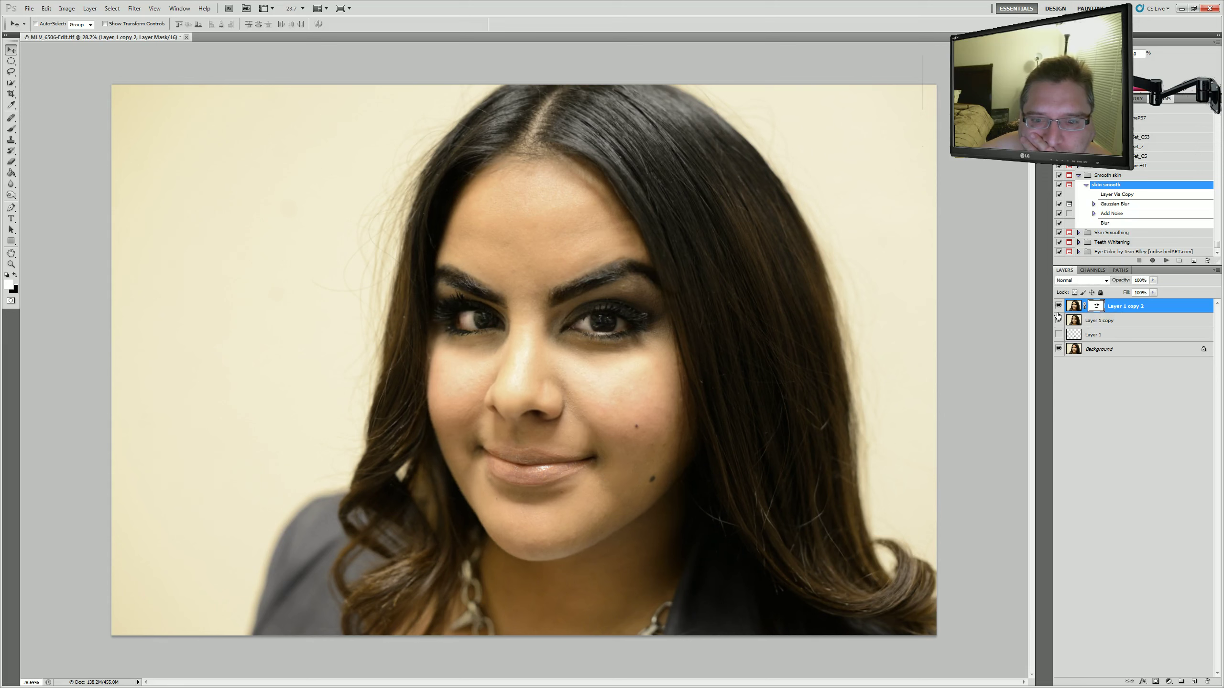
left_click(1058, 304)
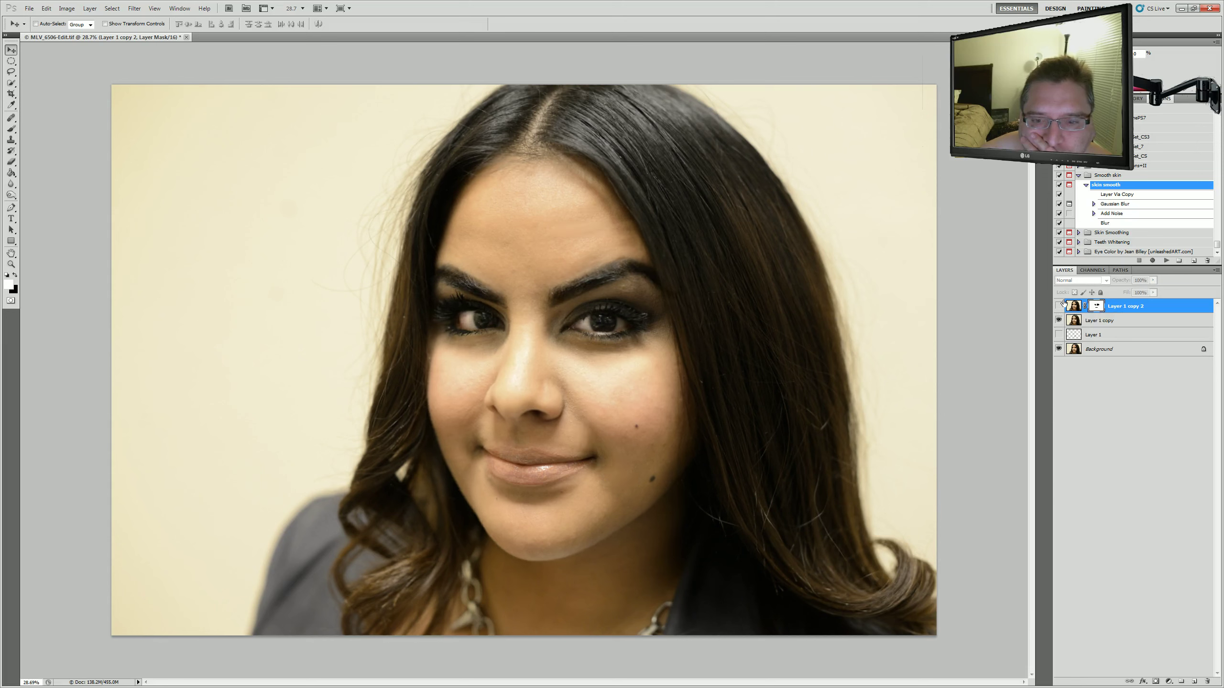
left_click(1058, 304)
left_click(1058, 304)
left_click(1058, 305)
left_click(1058, 304)
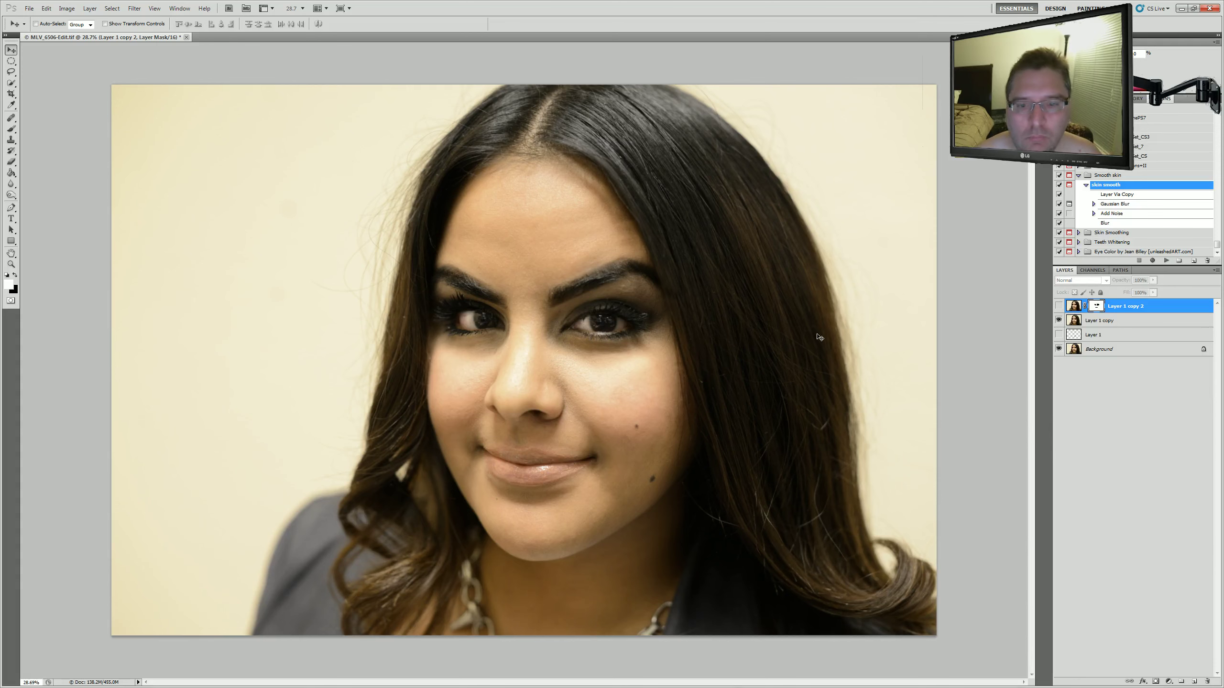
Show Layer 1 copy 2 again, select it with Layer 1 copy, and merge them into one layer.
scroll(659, 351, "up", 3)
scroll(659, 351, "up", 2)
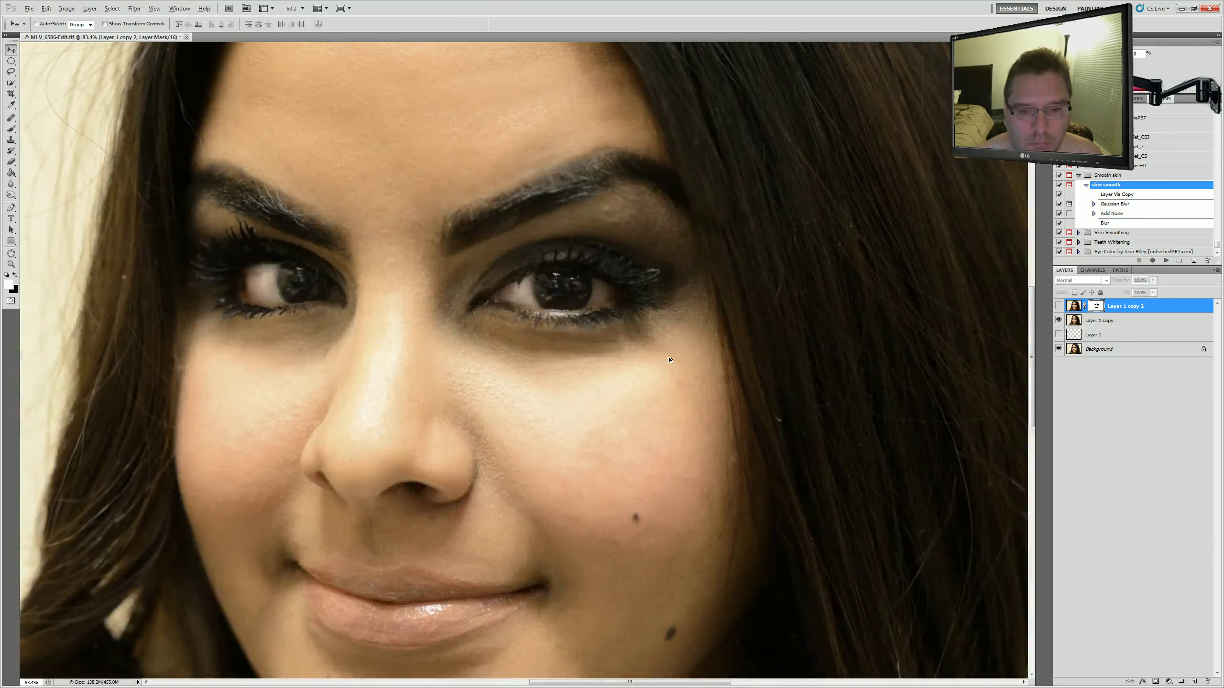
scroll(659, 350, "up", 2)
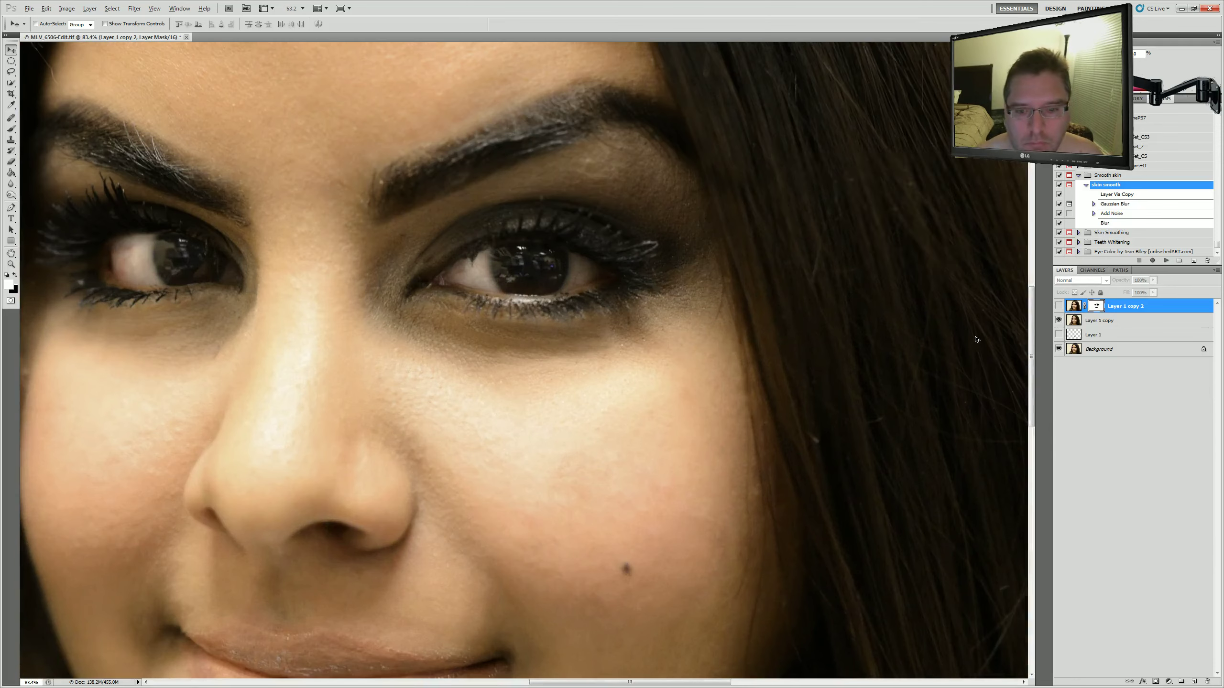
left_click(1059, 304)
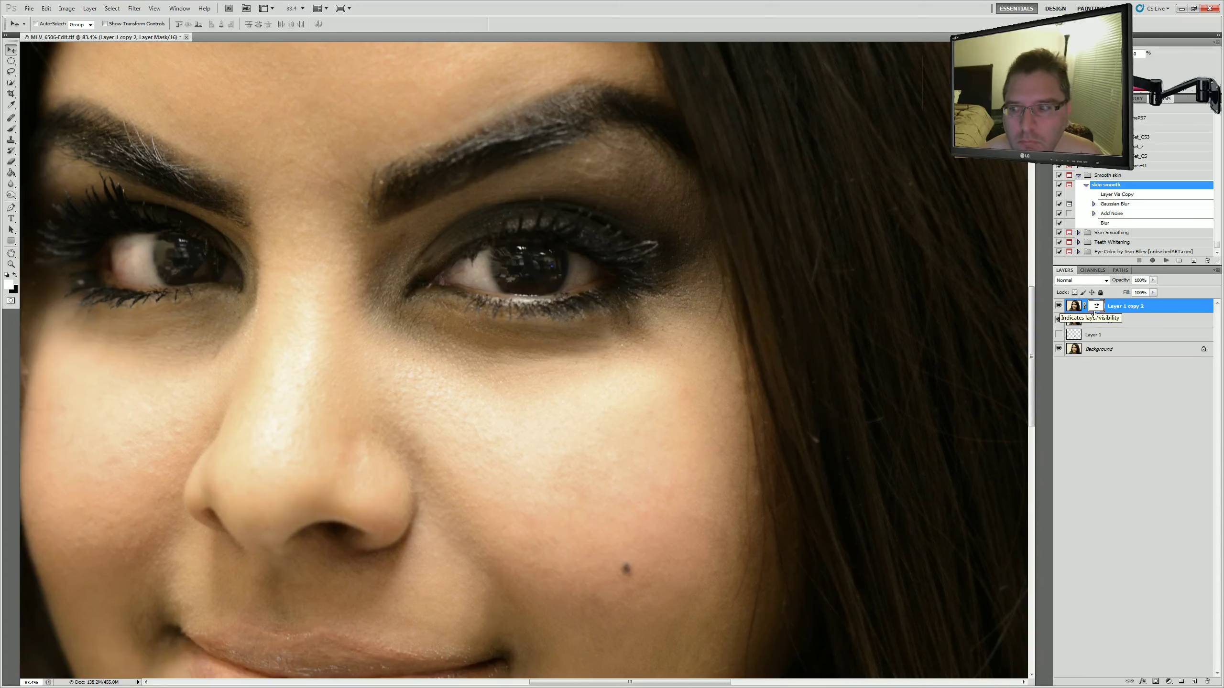
left_click(1107, 319, "shift")
right_click(1107, 319)
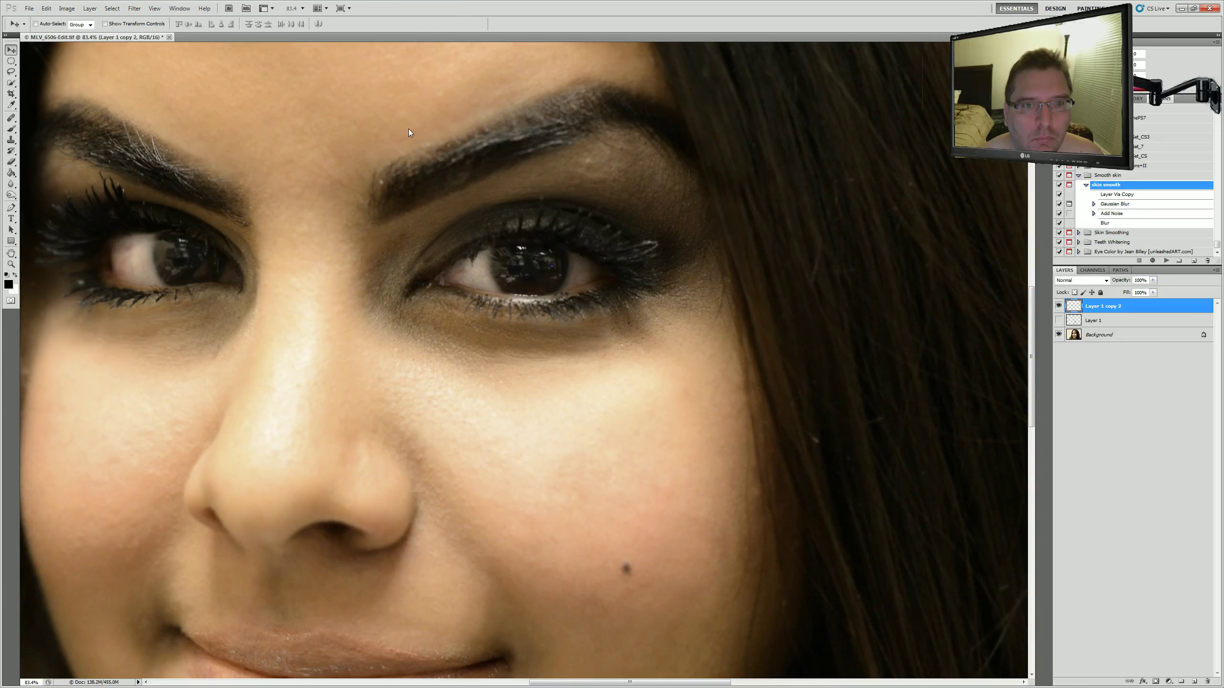
scroll(461, 179, "up", 3)
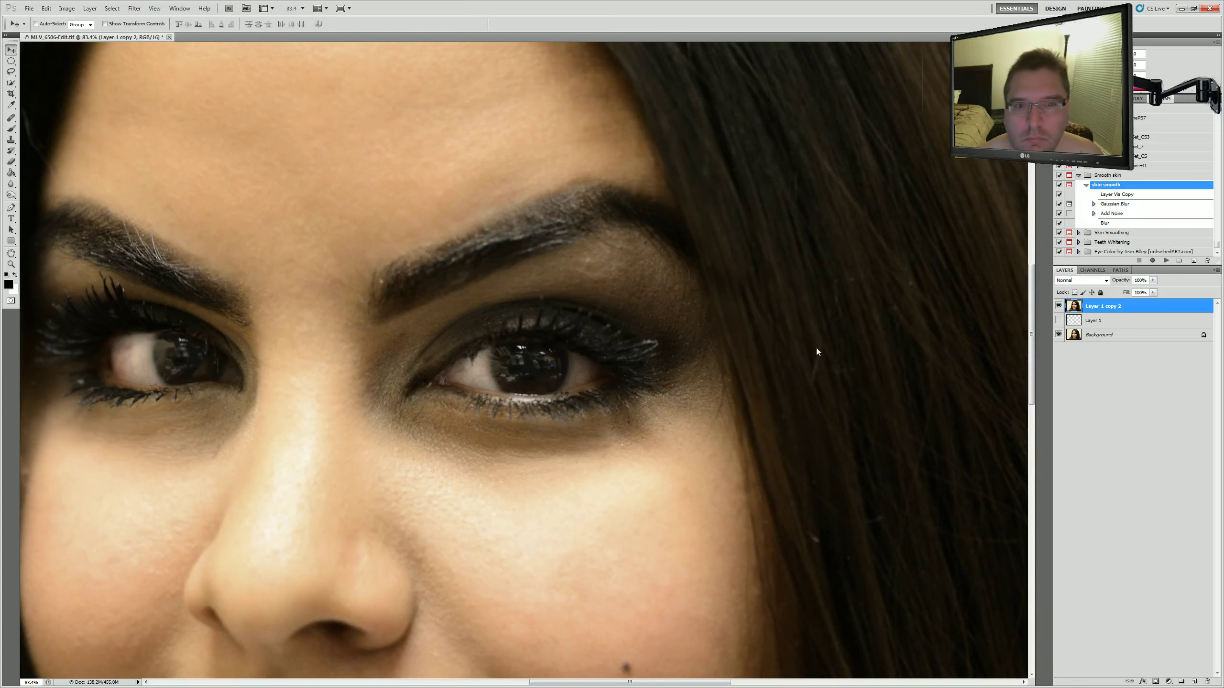